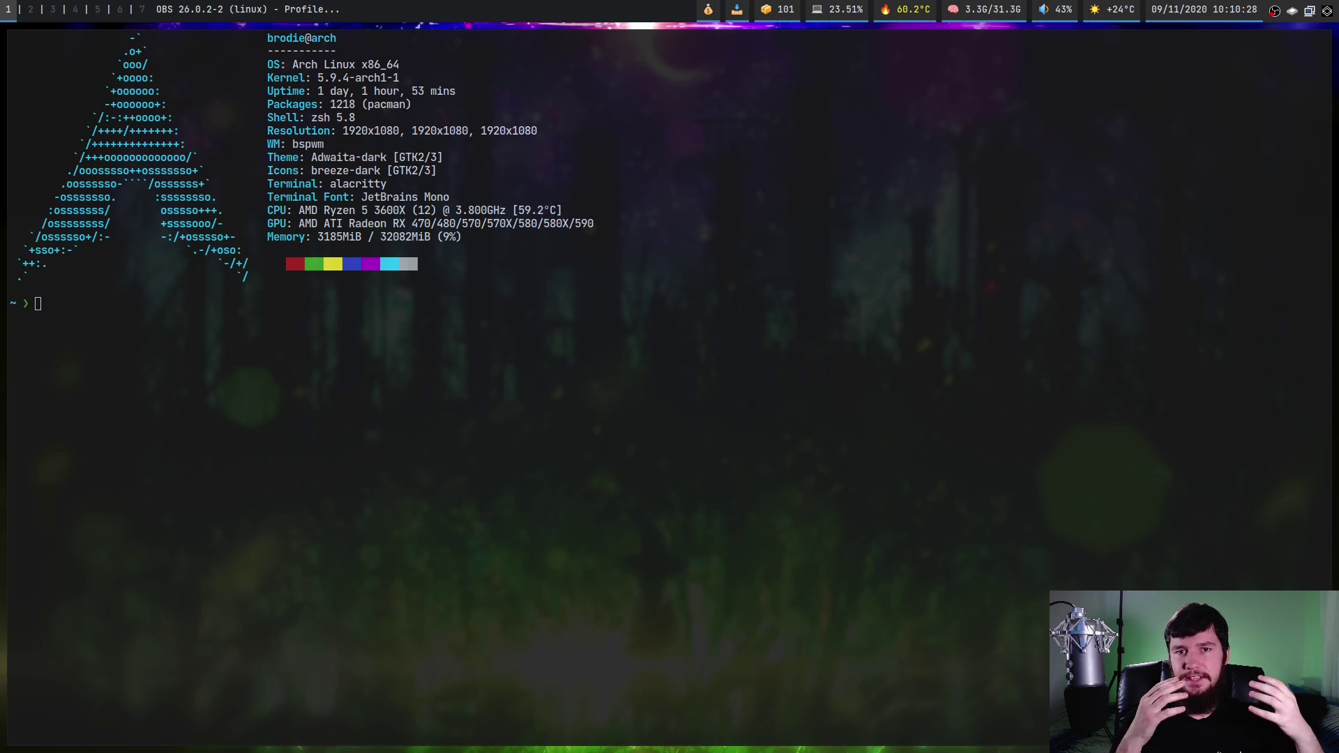
Insert an empty receptacle beside the terminal and test the split by opening and closing two more terminals
left_click(580, 260)
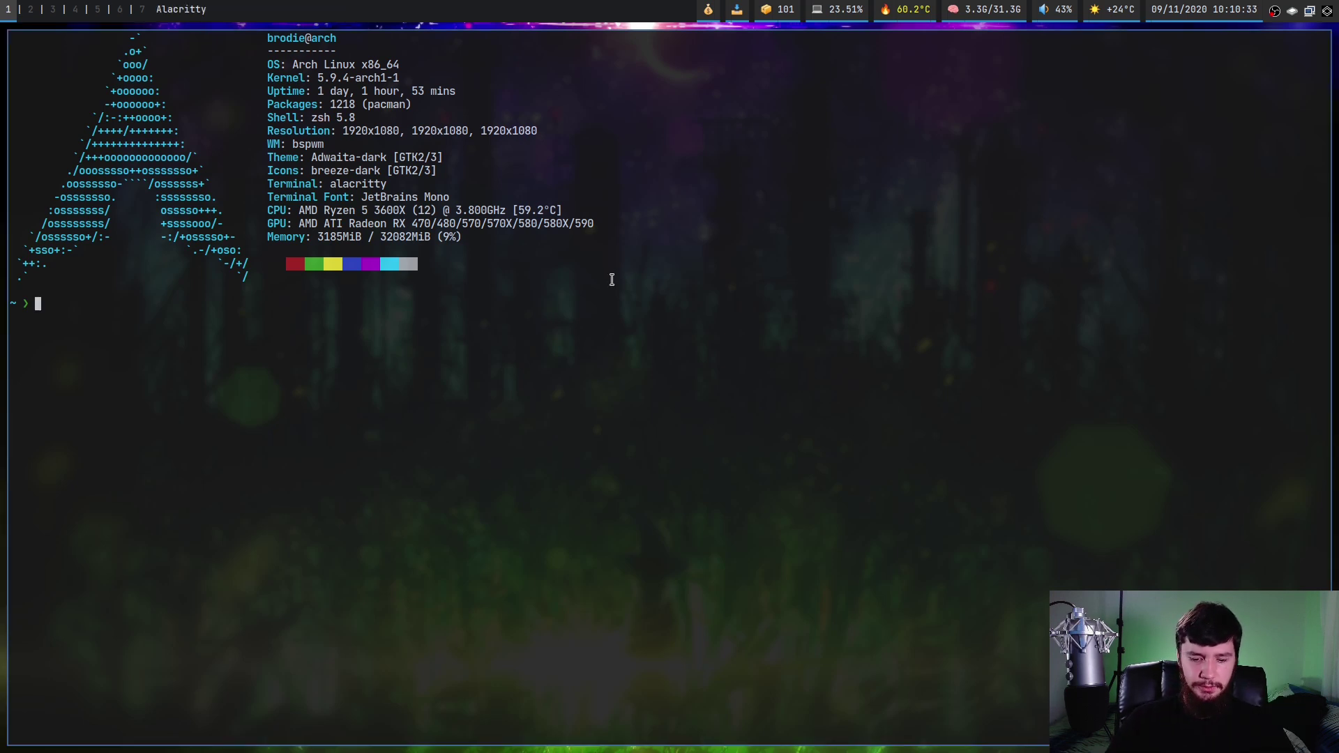
key("super+i")
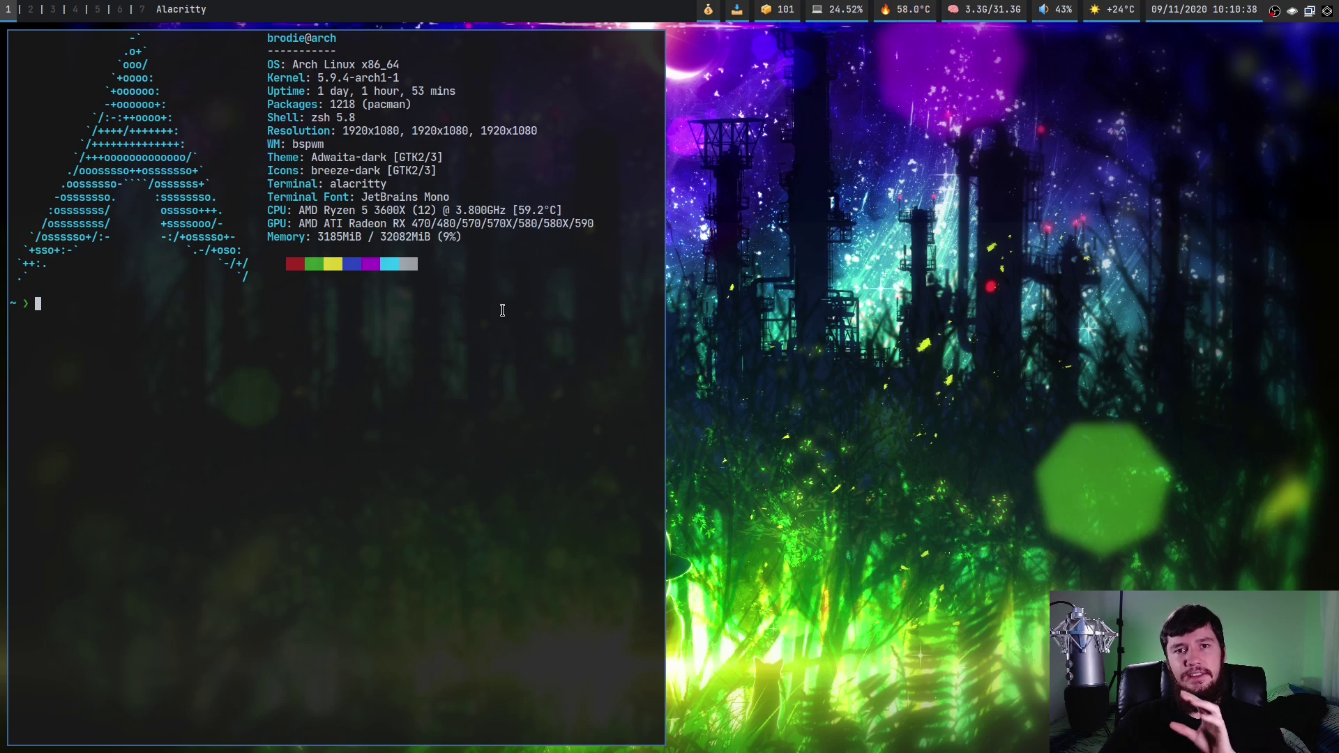
key("super+Return")
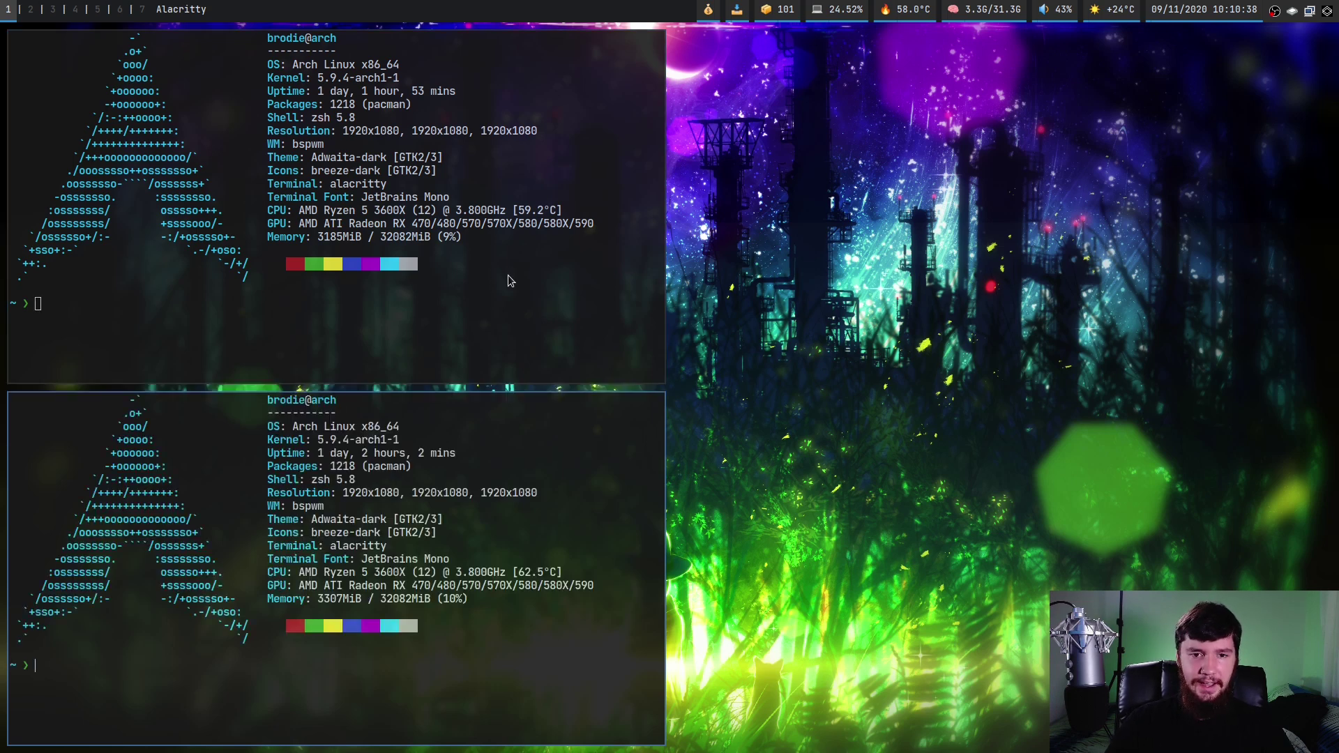
key("super+Return")
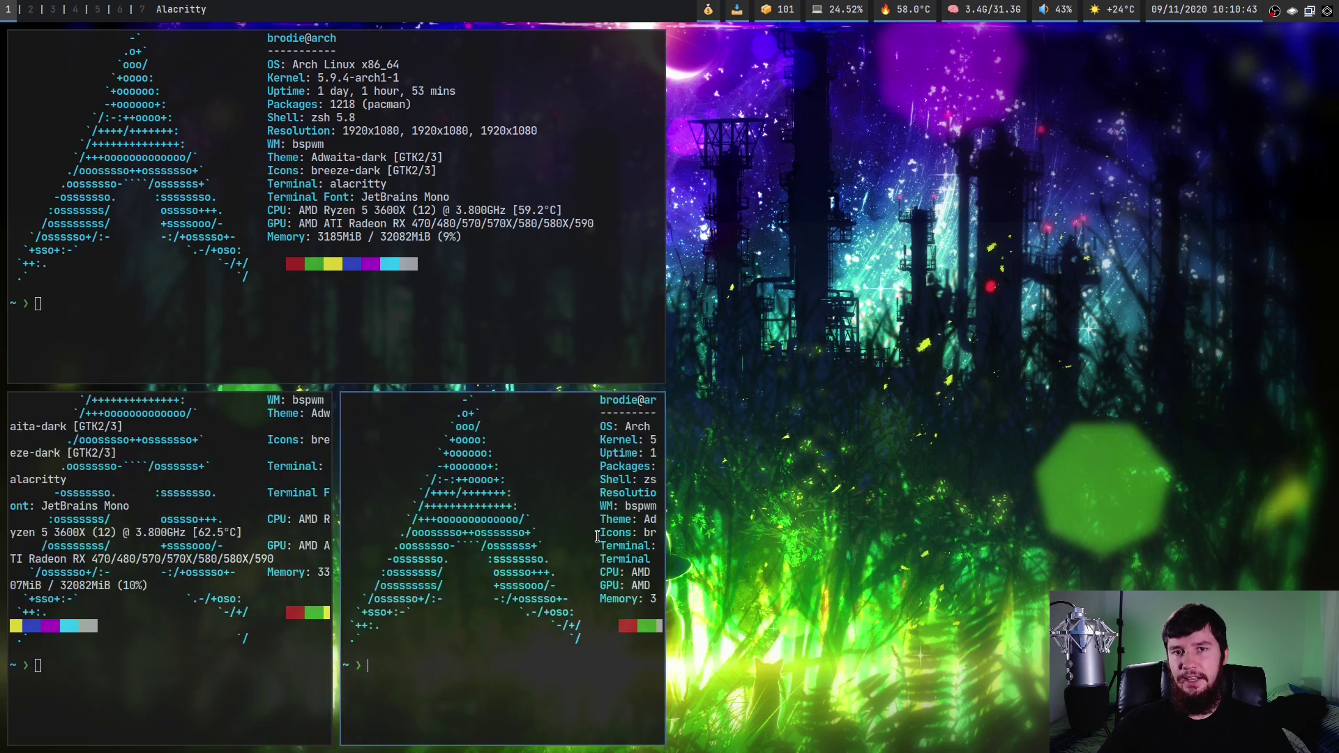
key("super+w")
key("super+w")
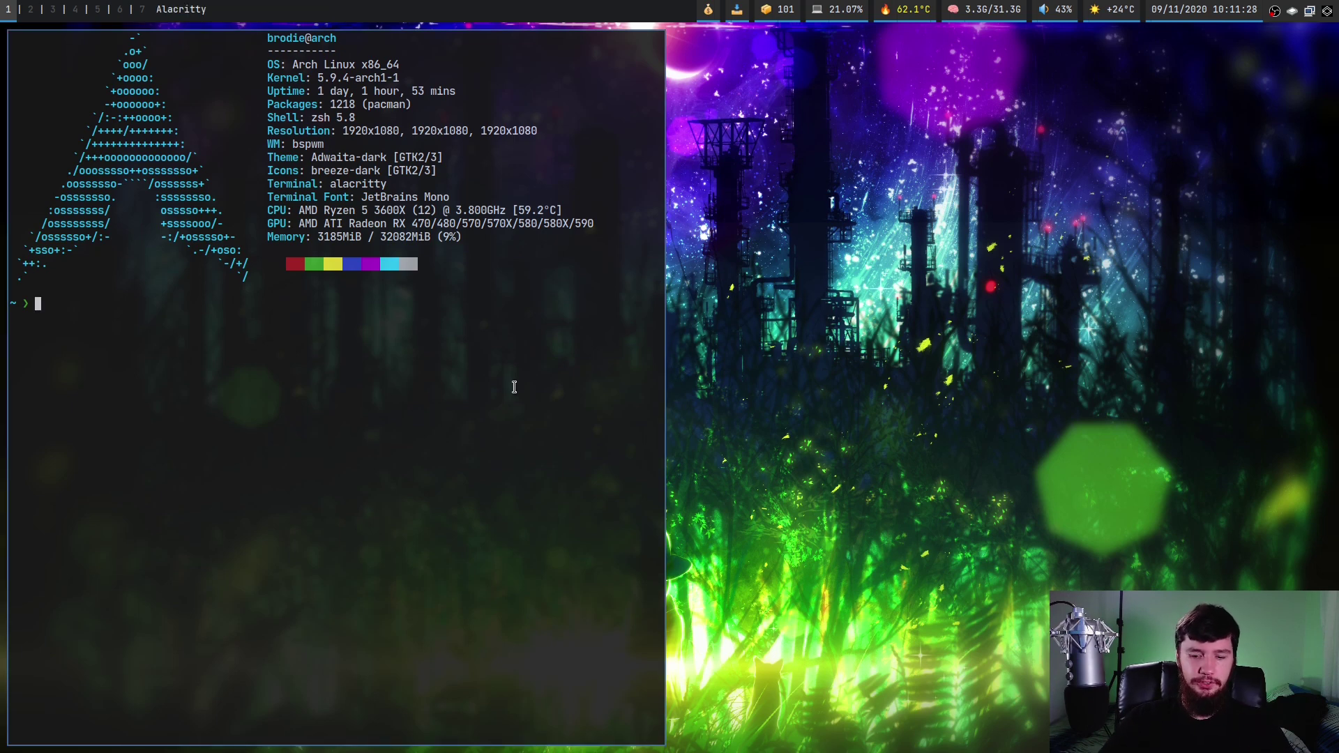
Rotate the terminal and receptacle through different arrangements, ending with the terminal above the empty space, and remove the receptacle
key("super+r")
key("super+r")
key("super+r")
key("super+r")
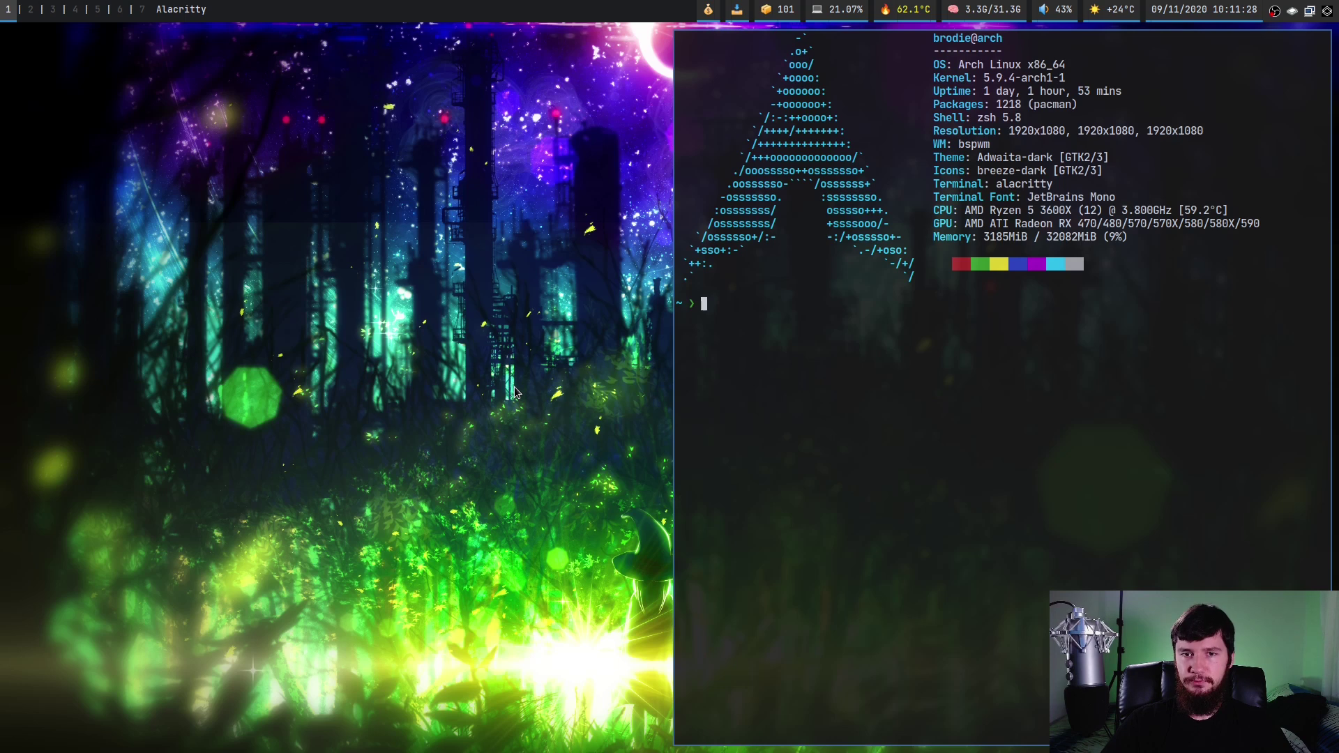
key("super+r")
key("super+r")
key("super+r")
key("super+r")
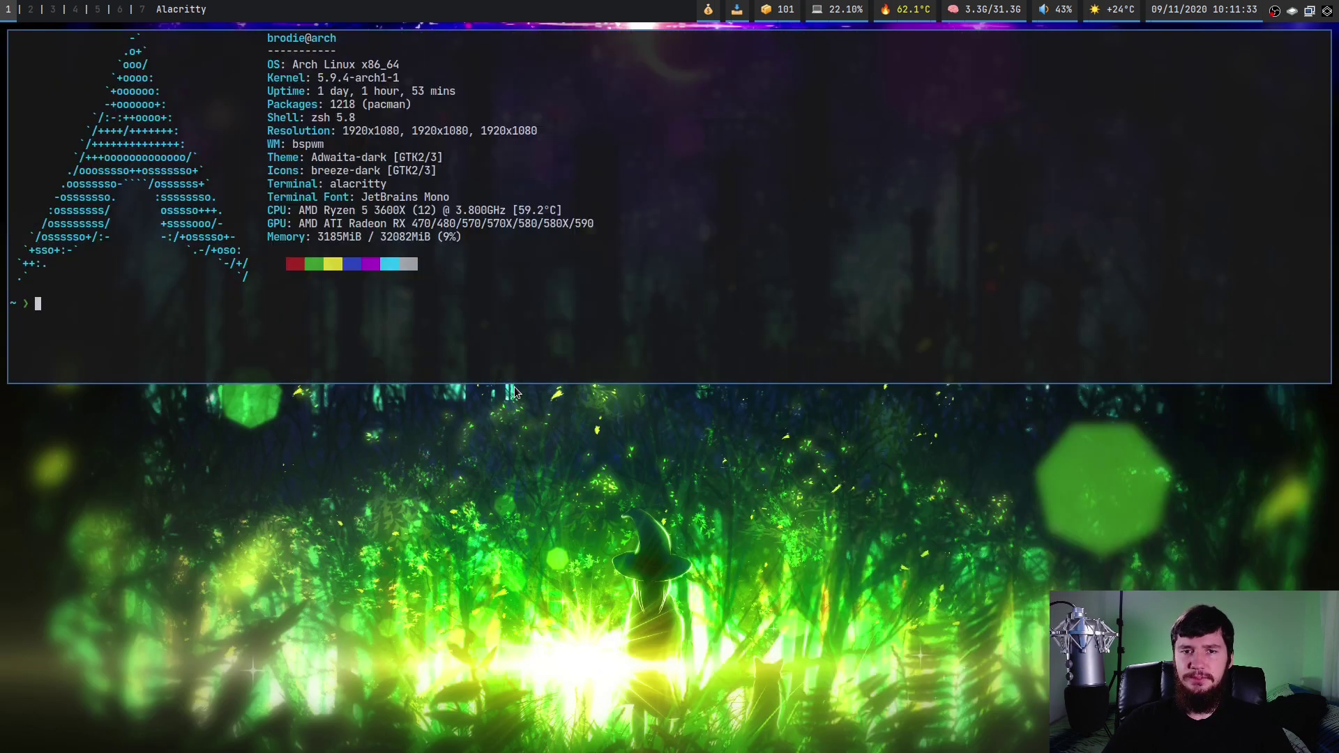
key("super+shift+i")
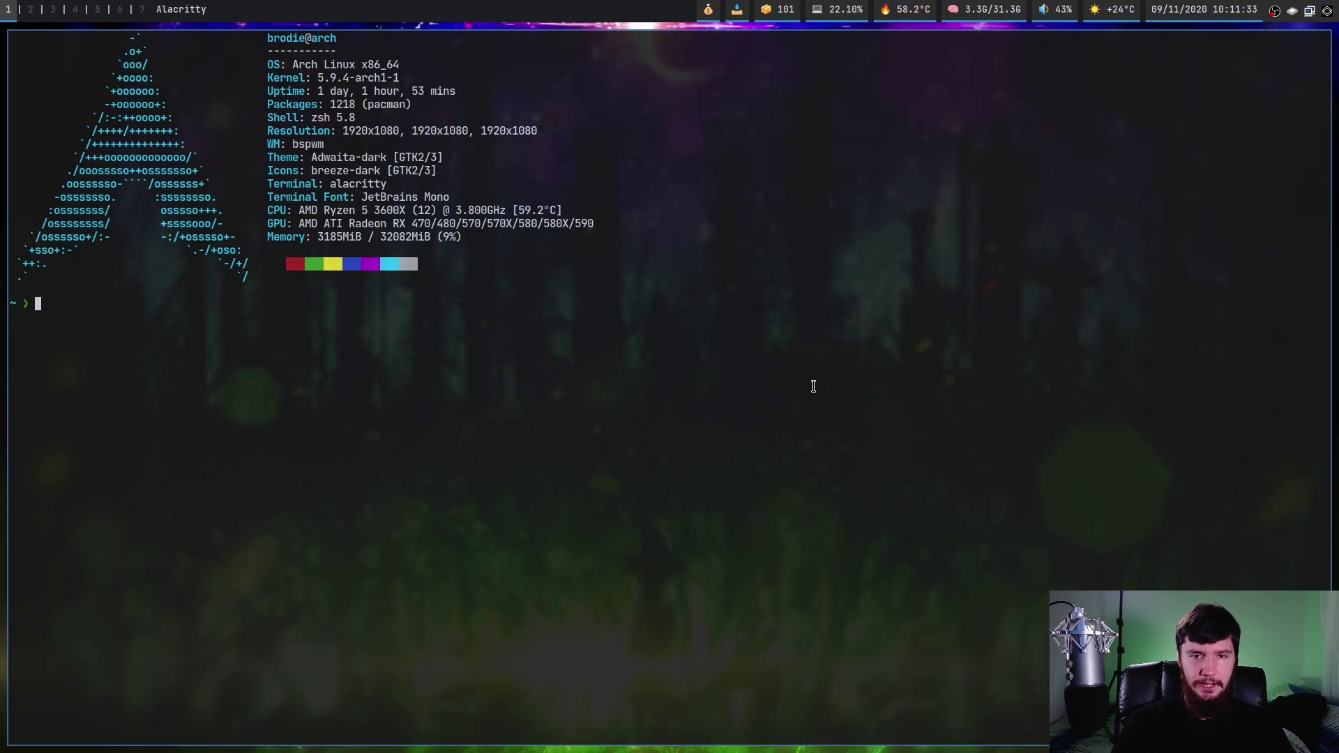
Open the file manager beside the terminal and rotate the windows until the file manager sits above the terminal
key("super+e")
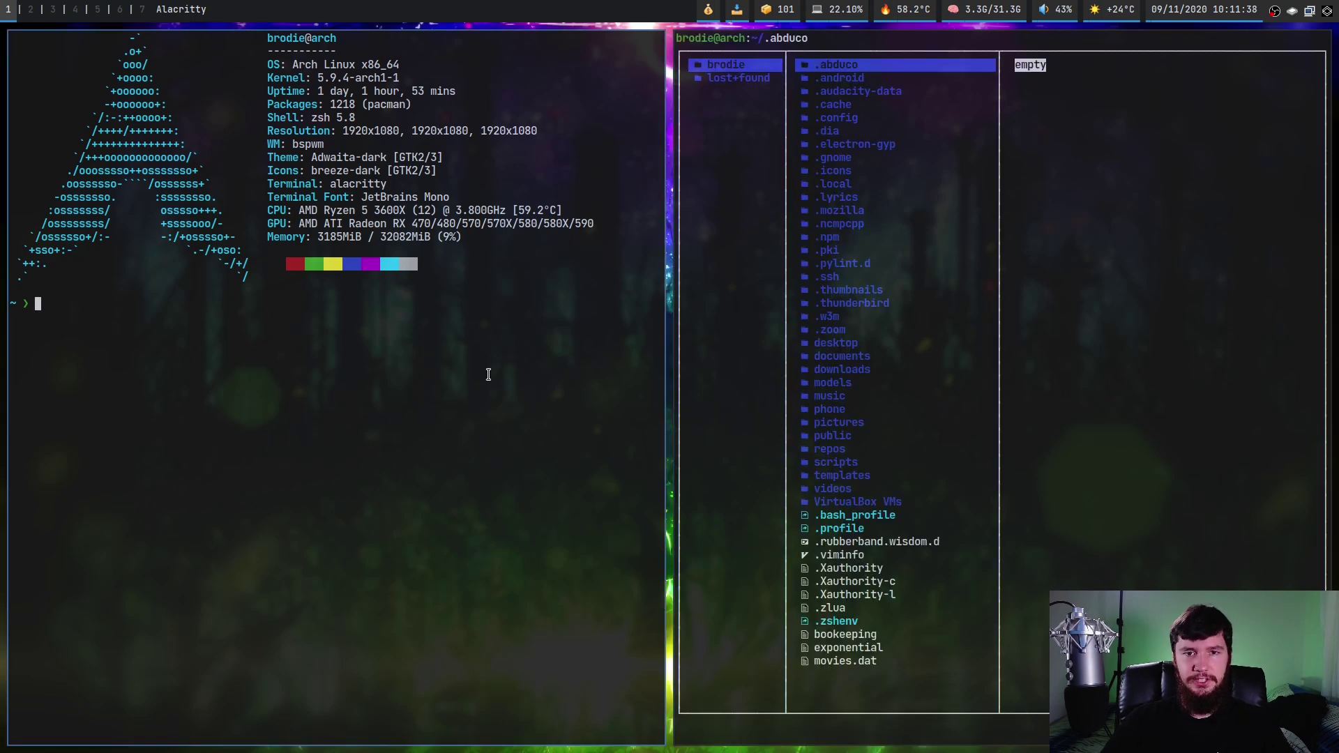
key("super+r")
key("super+r")
key("super+r")
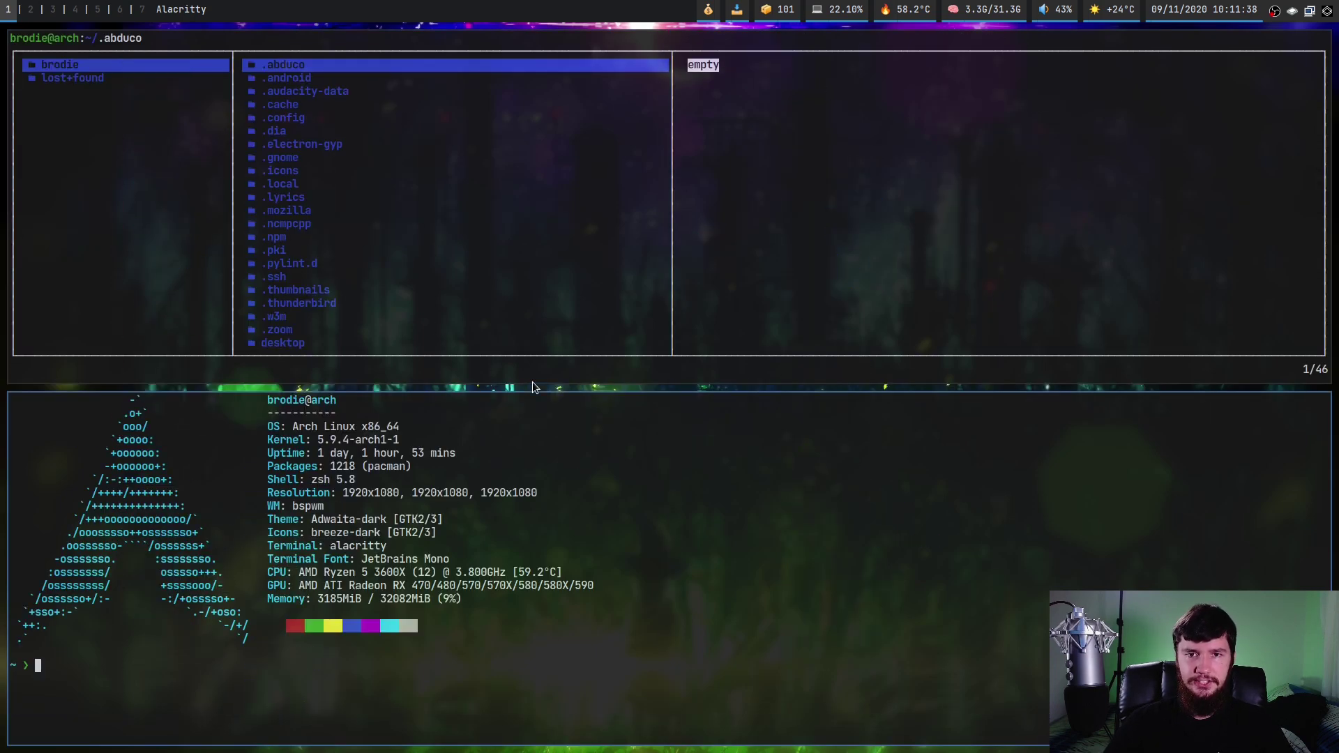
Rotate the two windows back to a side-by-side layout and close the file manager
key("super+shift+r")
key("super+shift+r")
key("super+shift+r")
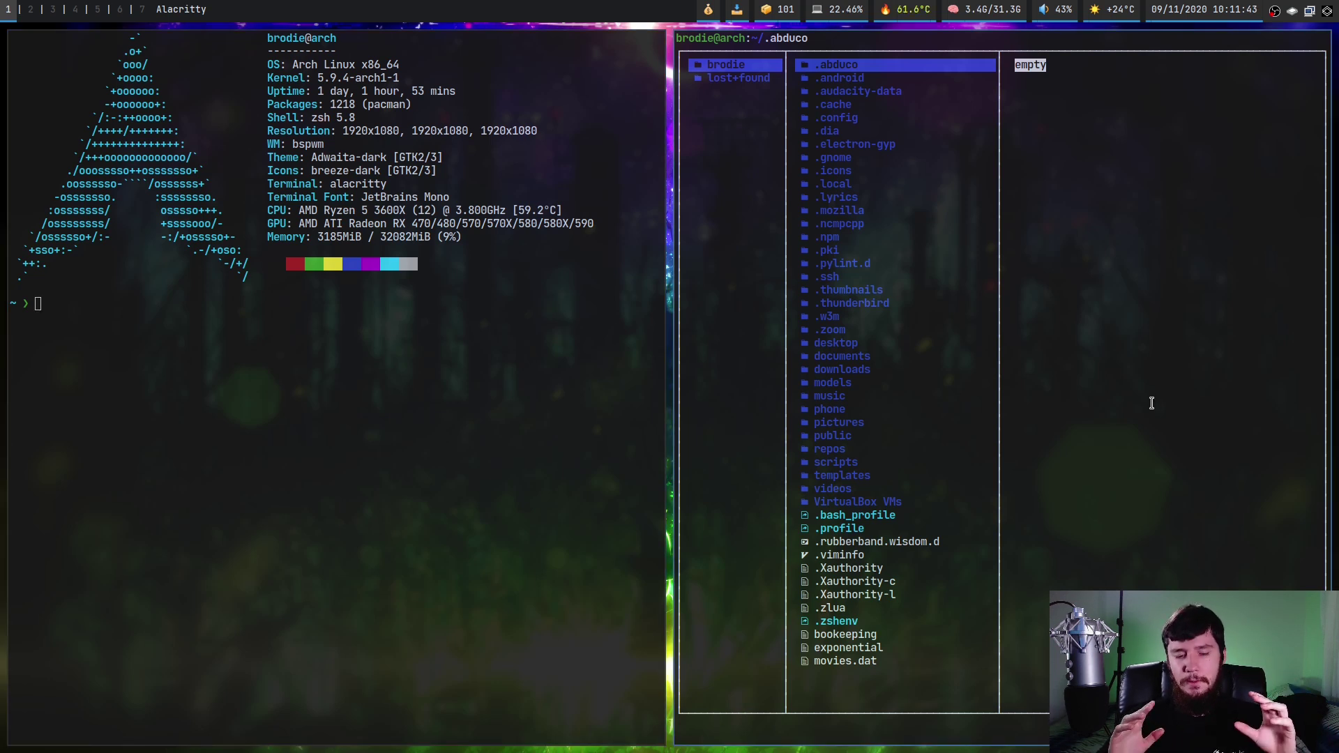
key("q")
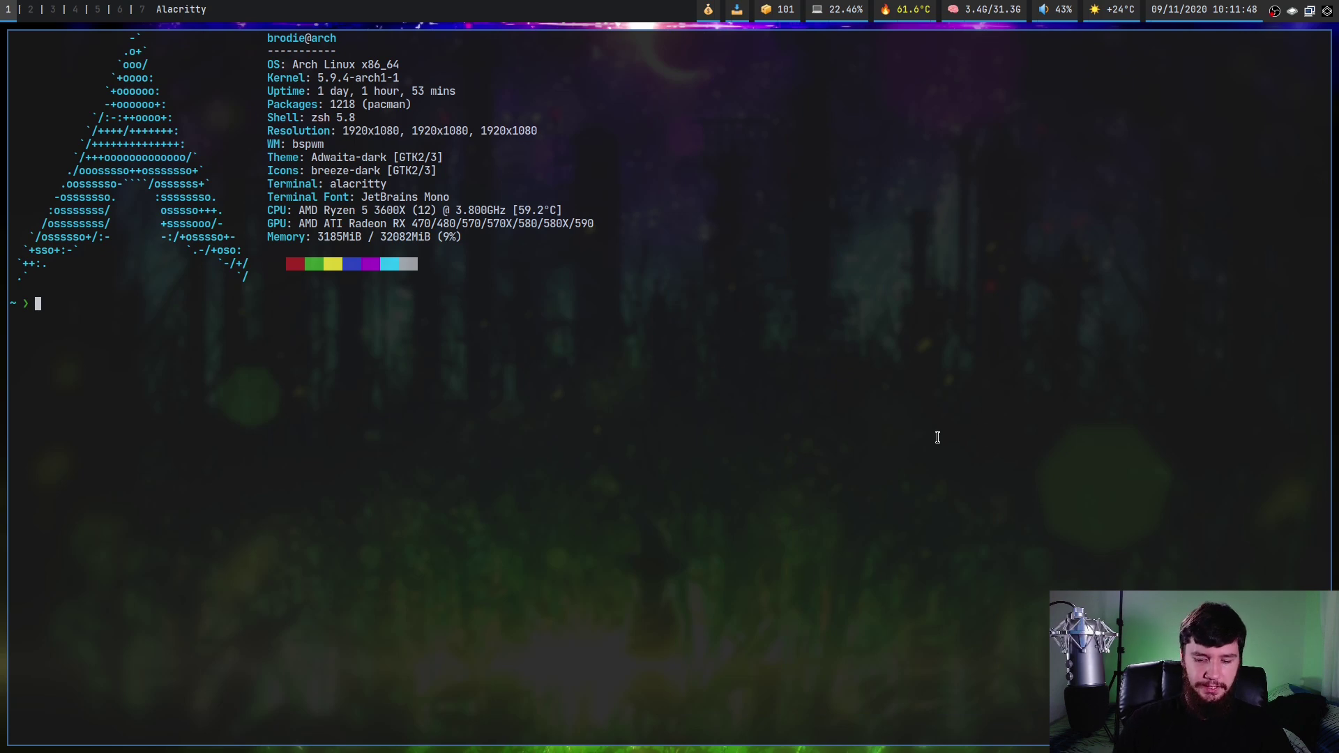
Insert a receptacle beside the terminal and move a newly opened file manager into it
key("super+i")
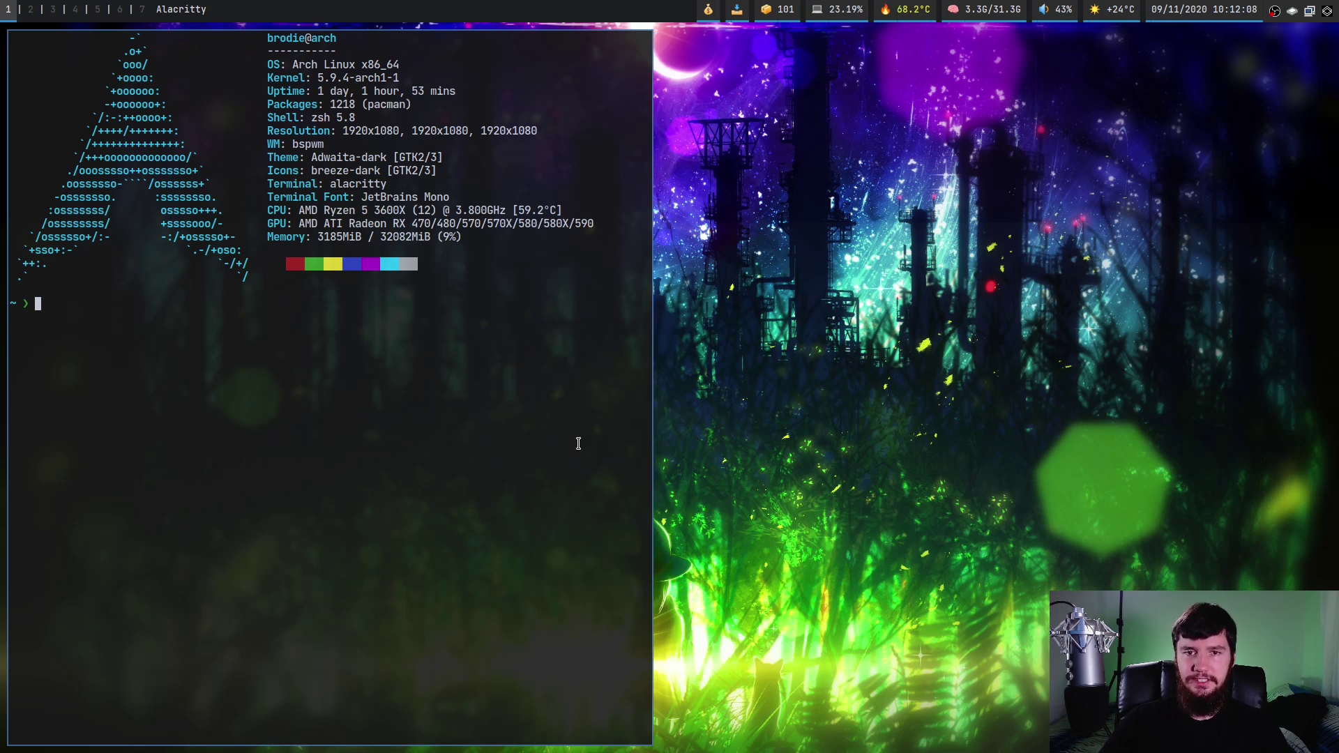
mouse_move(576, 442)
left_mouse_down()
mouse_move(712, 442)
mouse_move(594, 434)
left_mouse_up()
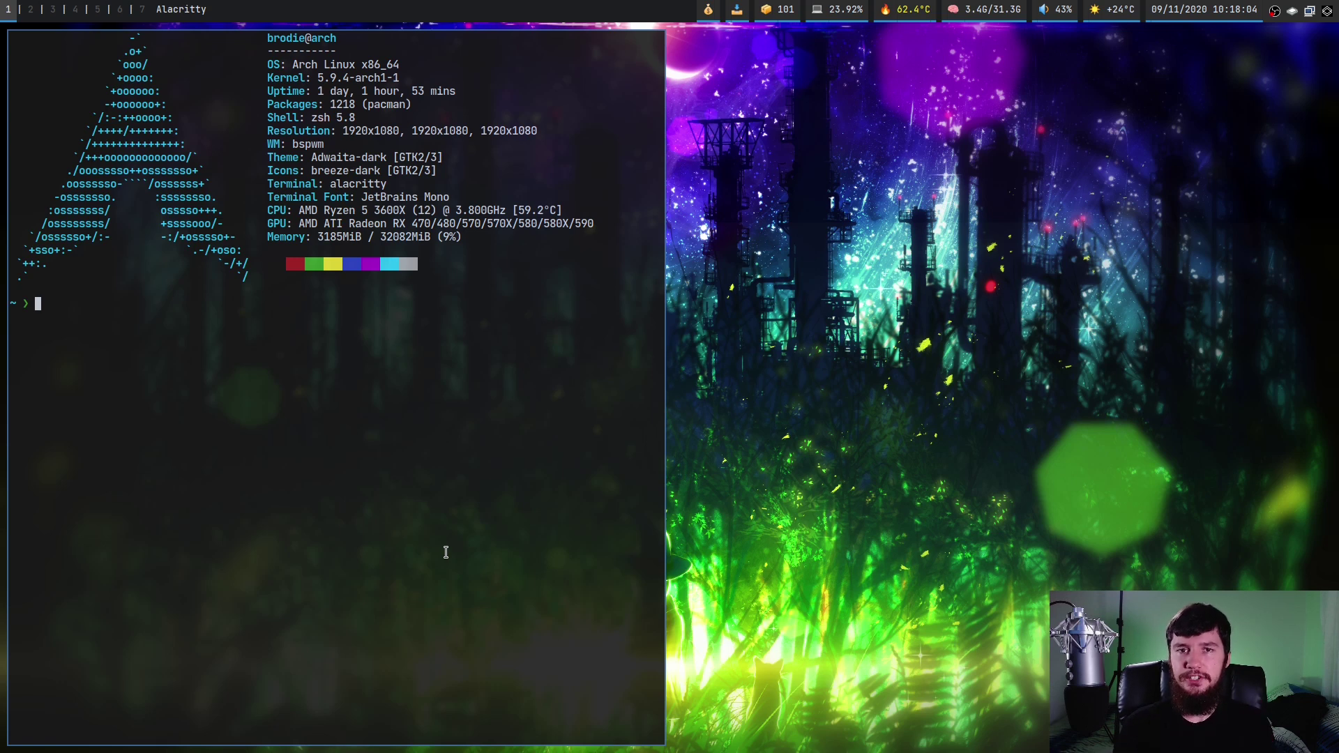
key("super+r")
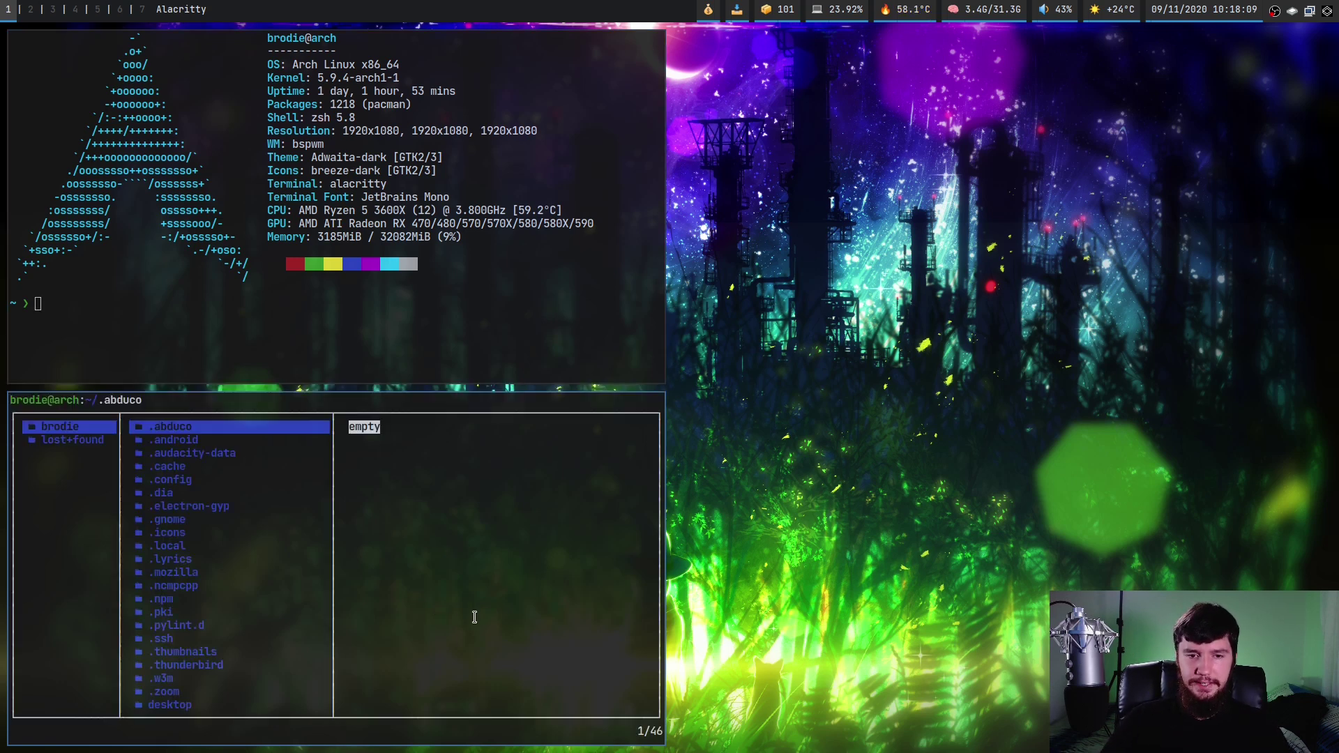
key("super+shift+l")
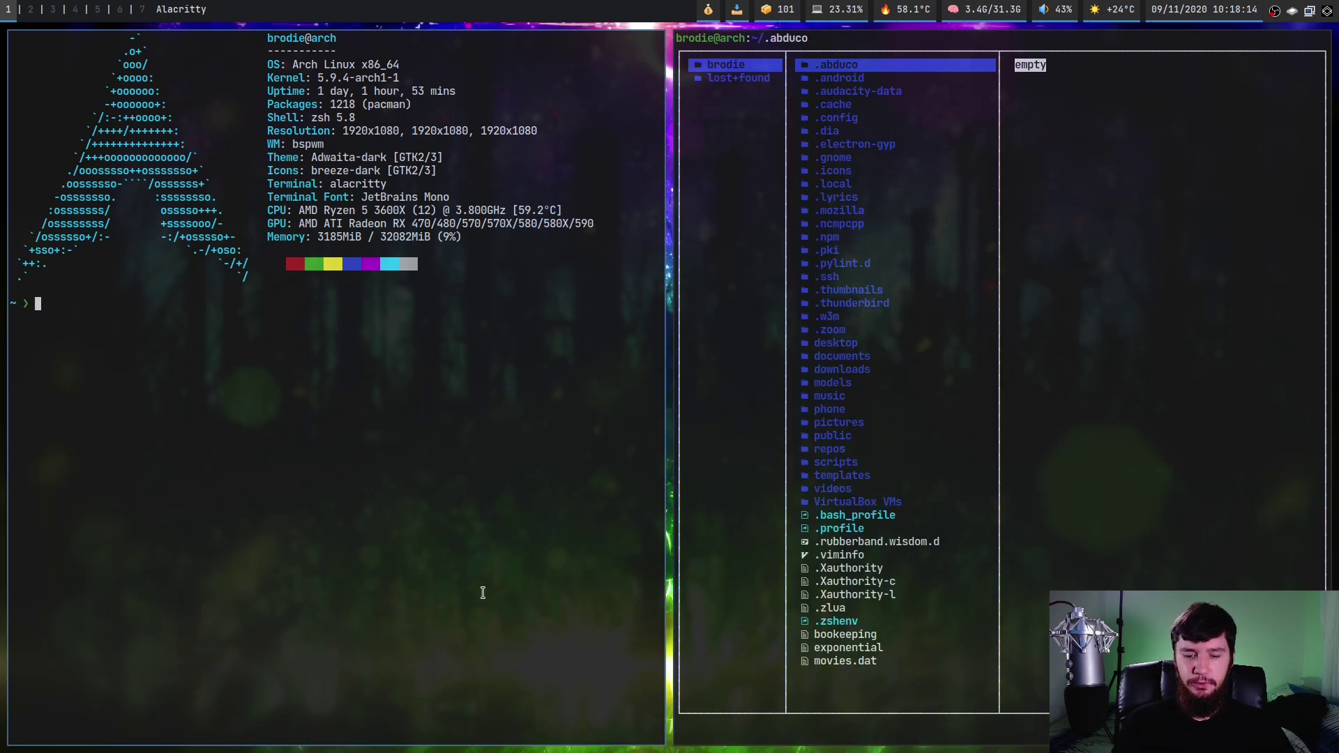
Insert a second receptacle beside the terminal, and move a new terminal running vifm into it
key("super+i")
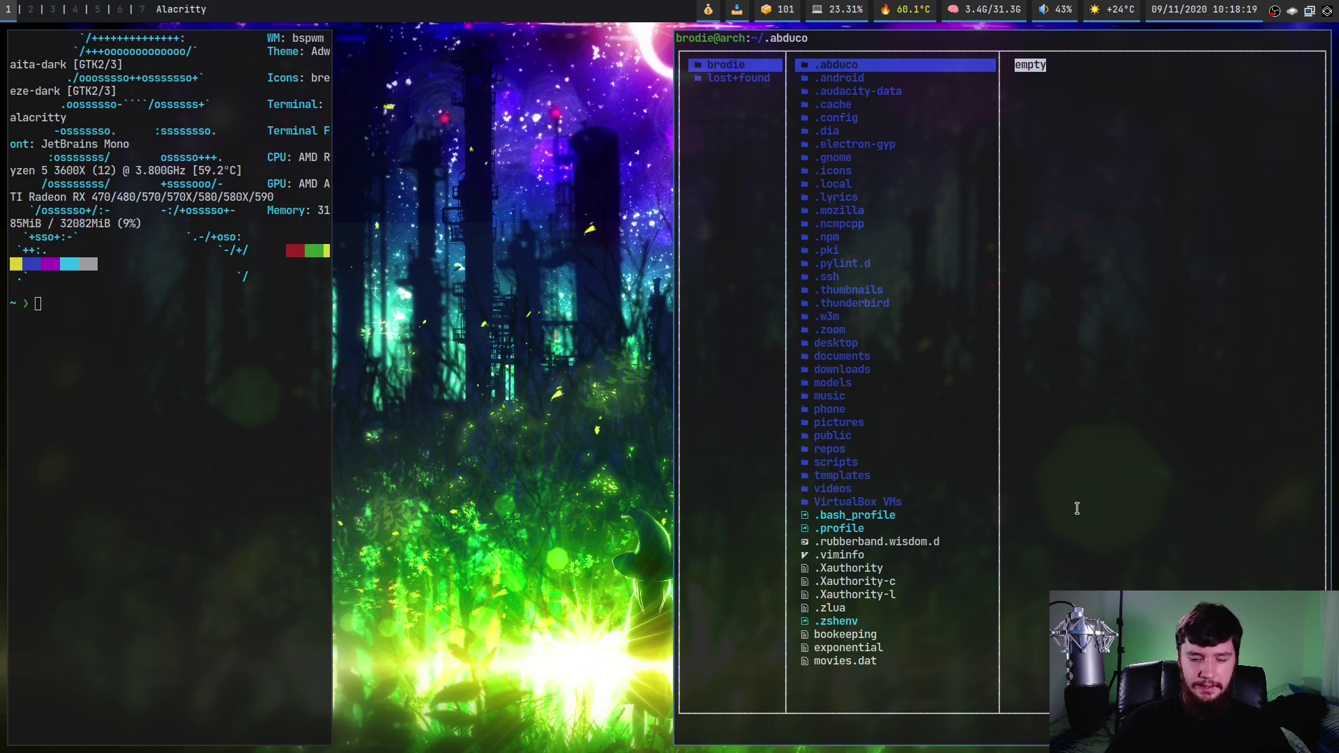
key("super+Return")
type("vifm")
key("Return")
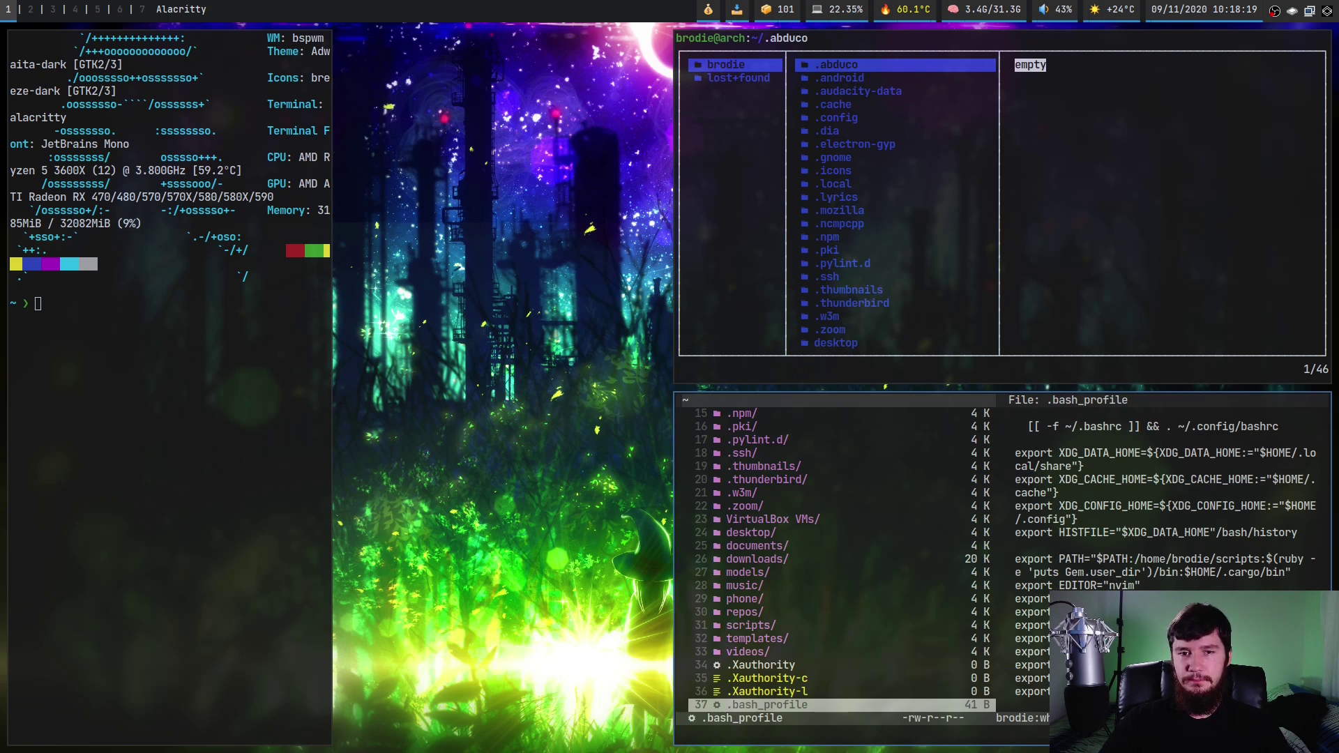
key("super+shift+i")
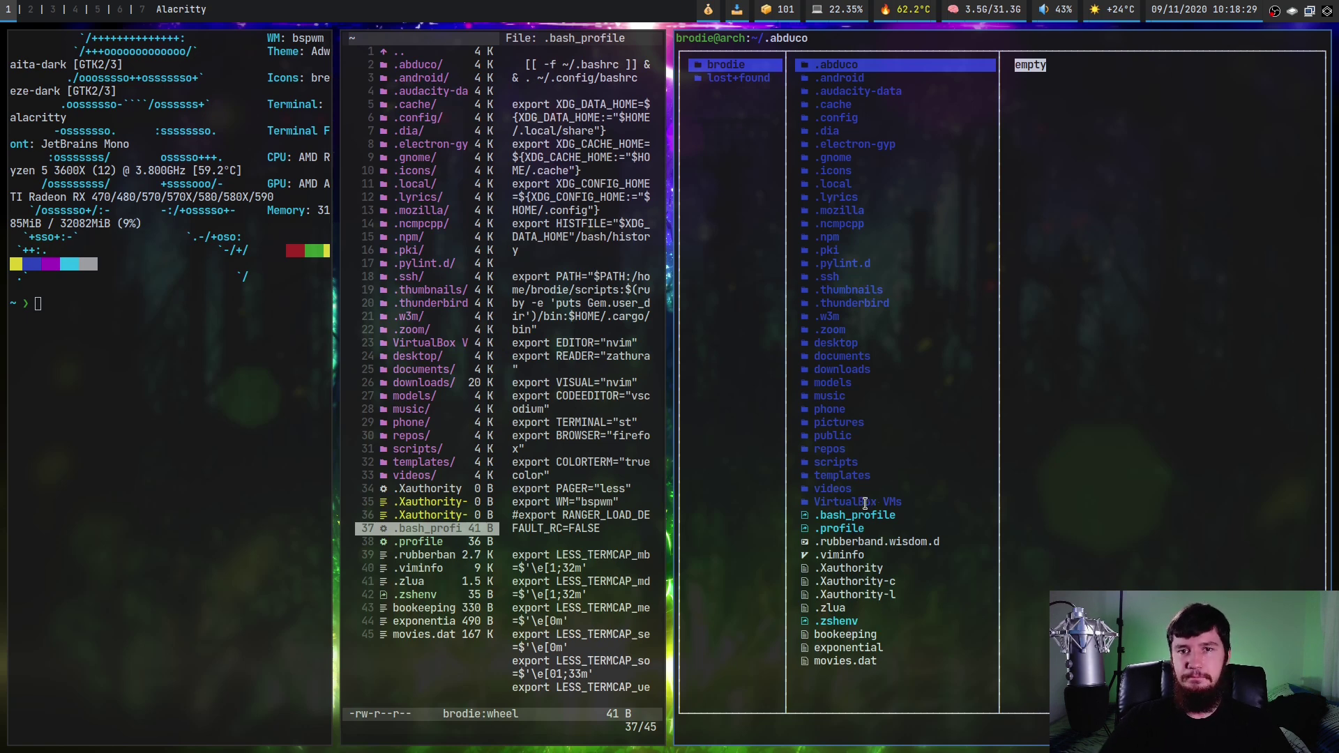
Balance the three windows to equal widths and open additional terminals within the columns
key("super+b")
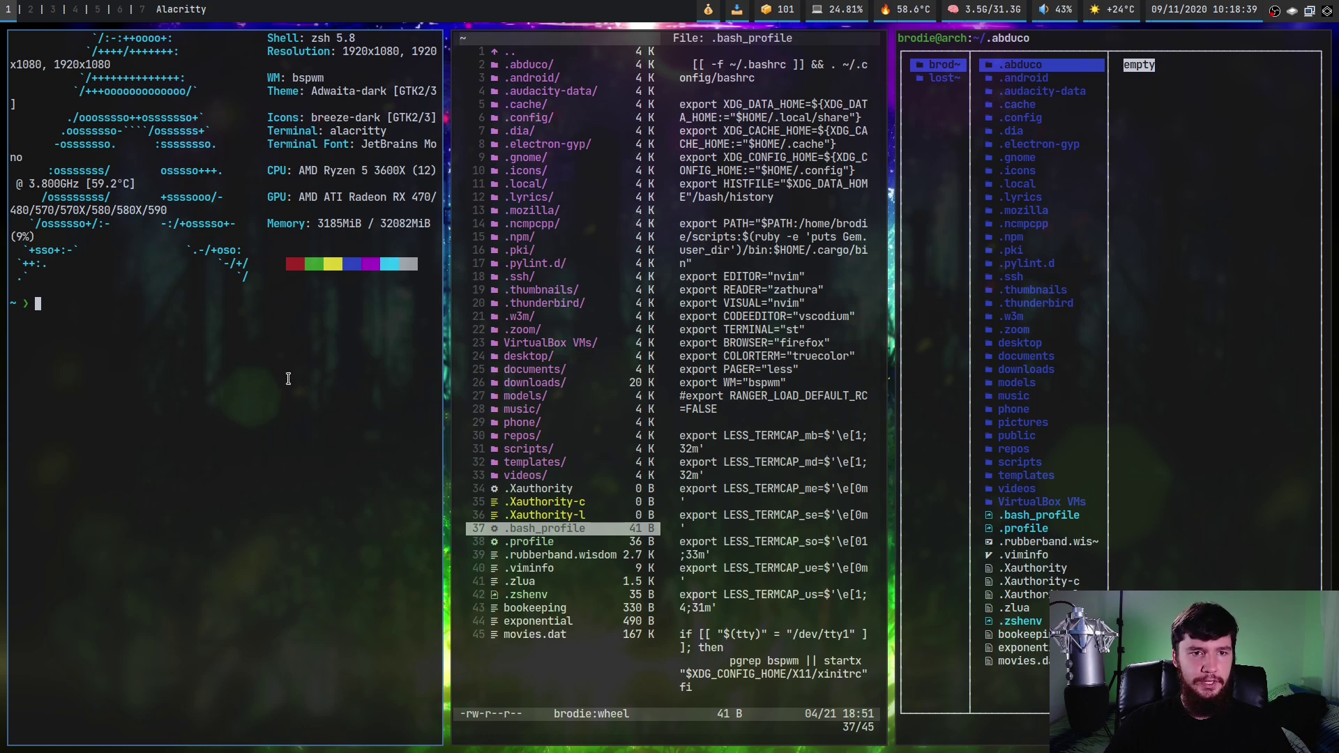
key("super+Return")
key("super+Return")
key("super+Return")
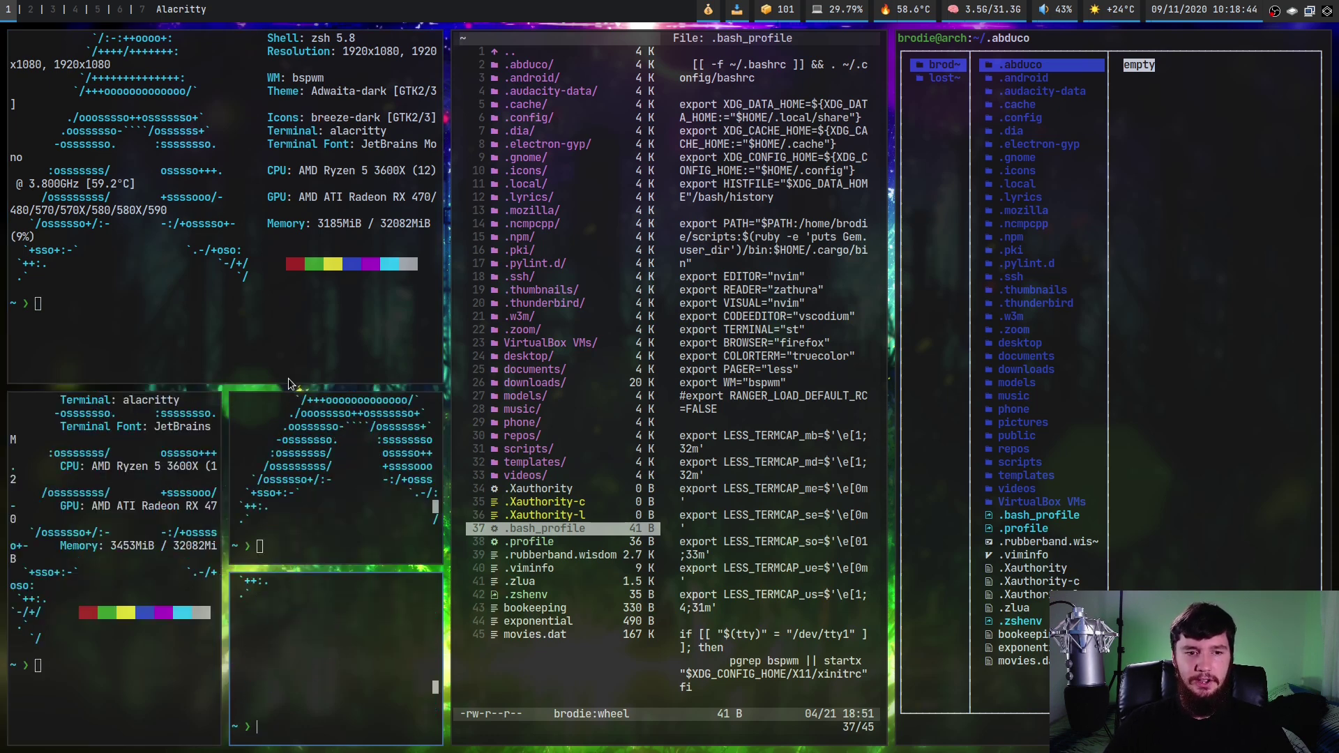
key("super+Return")
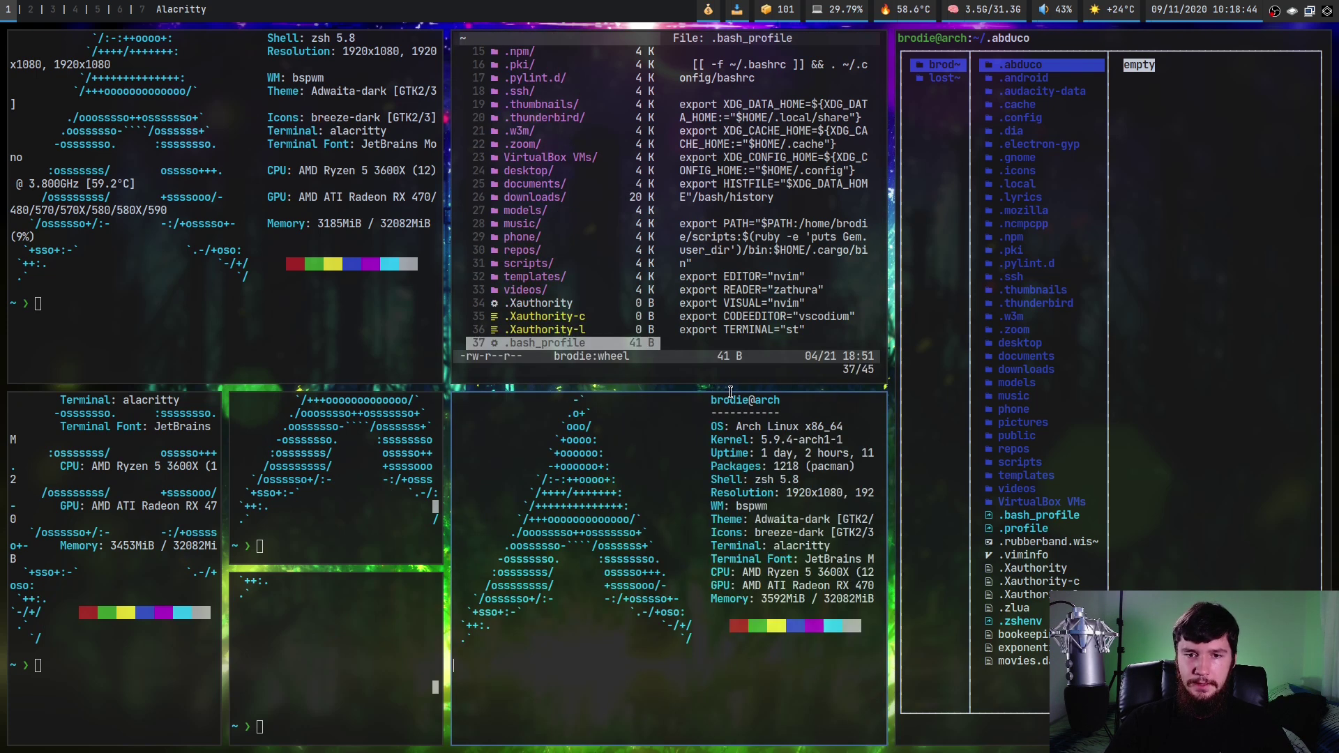
key("super+Return")
key("super+Return")
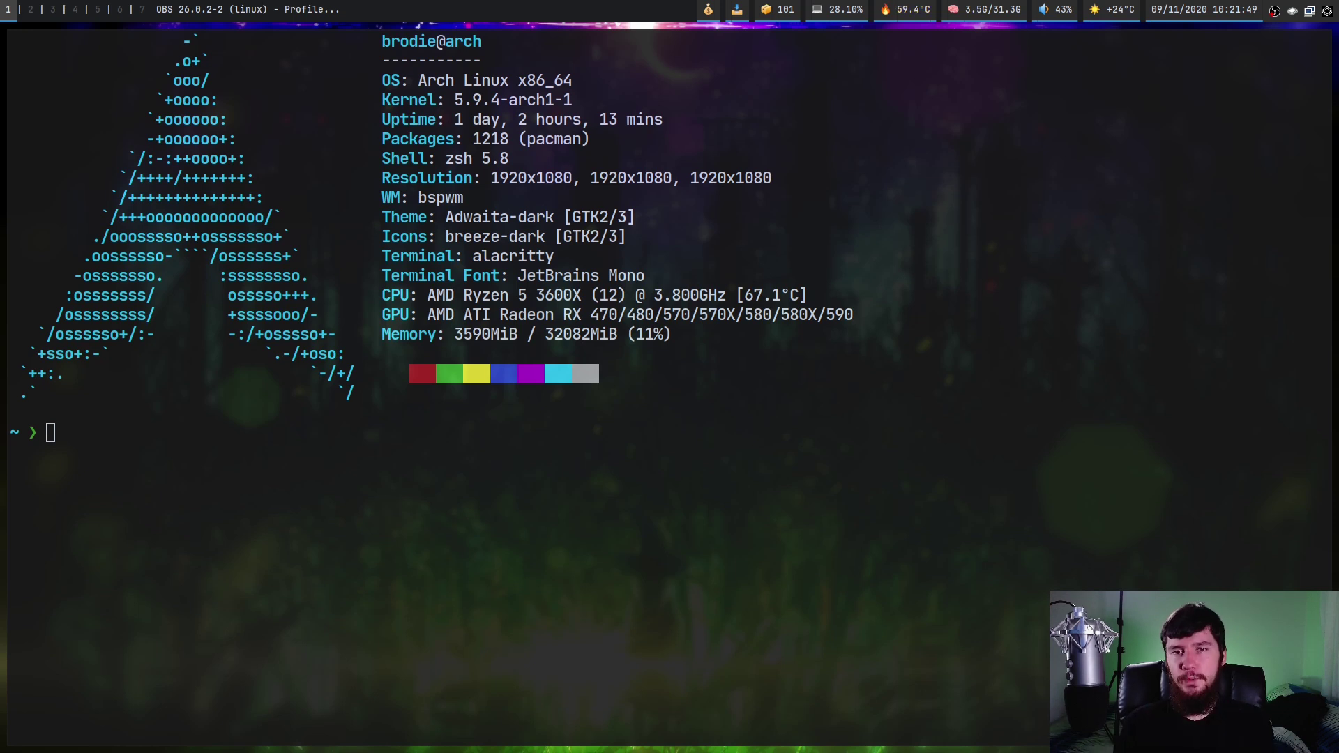
Run "bspc node -i" to insert a receptacle, and restore the terminal to full size
left_click(378, 565)
type("bspc node -")
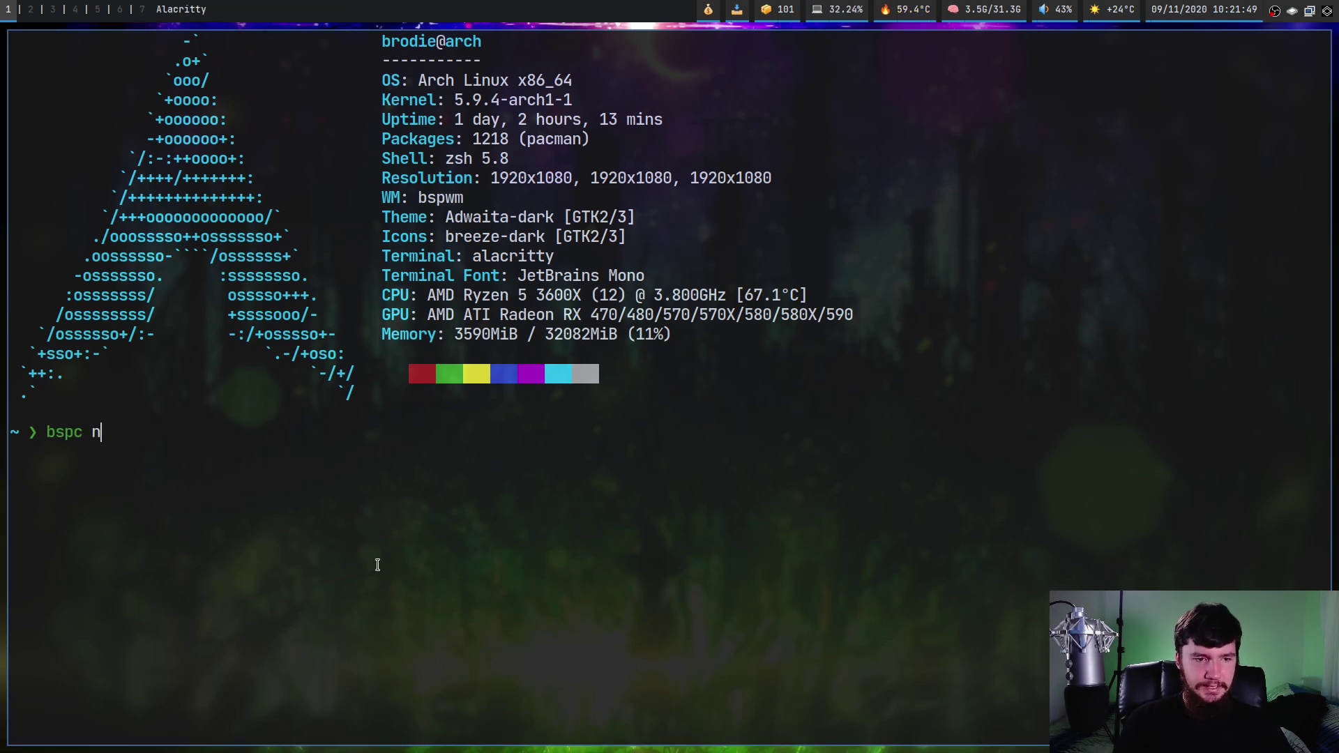
type("i")
key("Return")
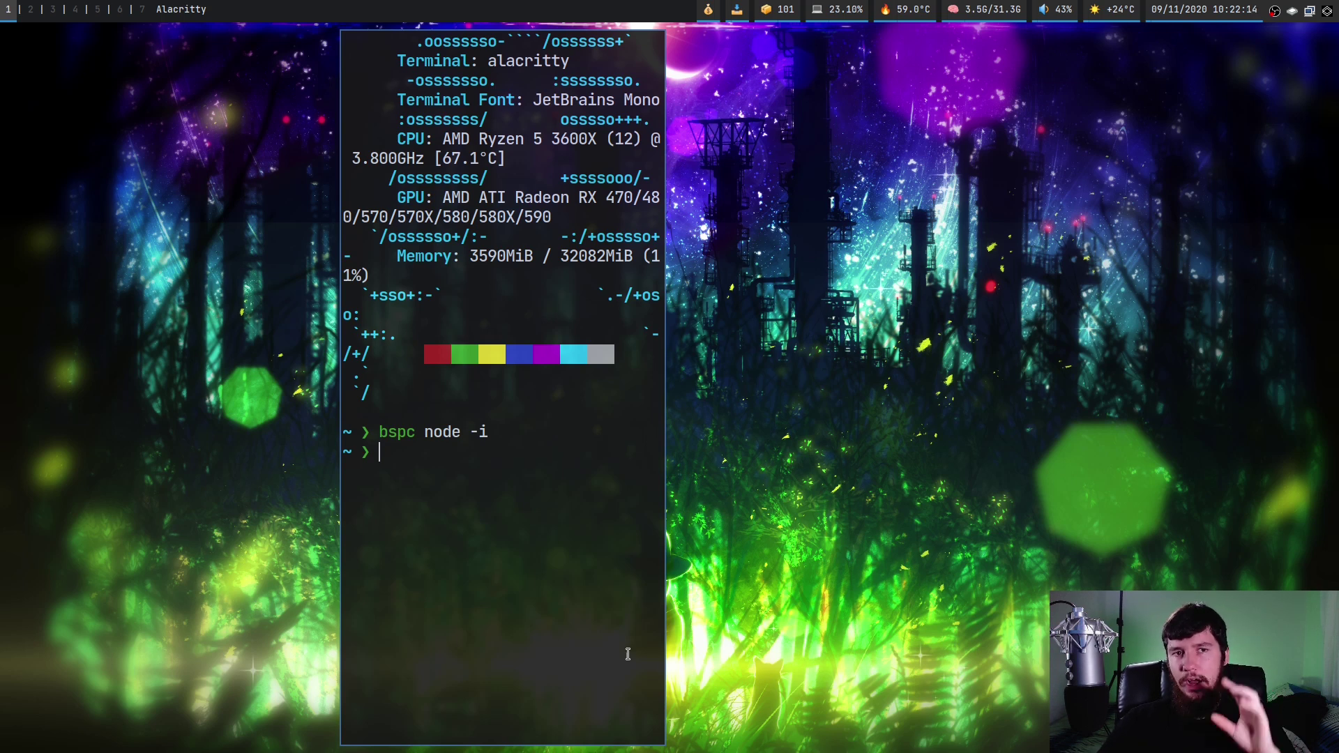
key("super+m")
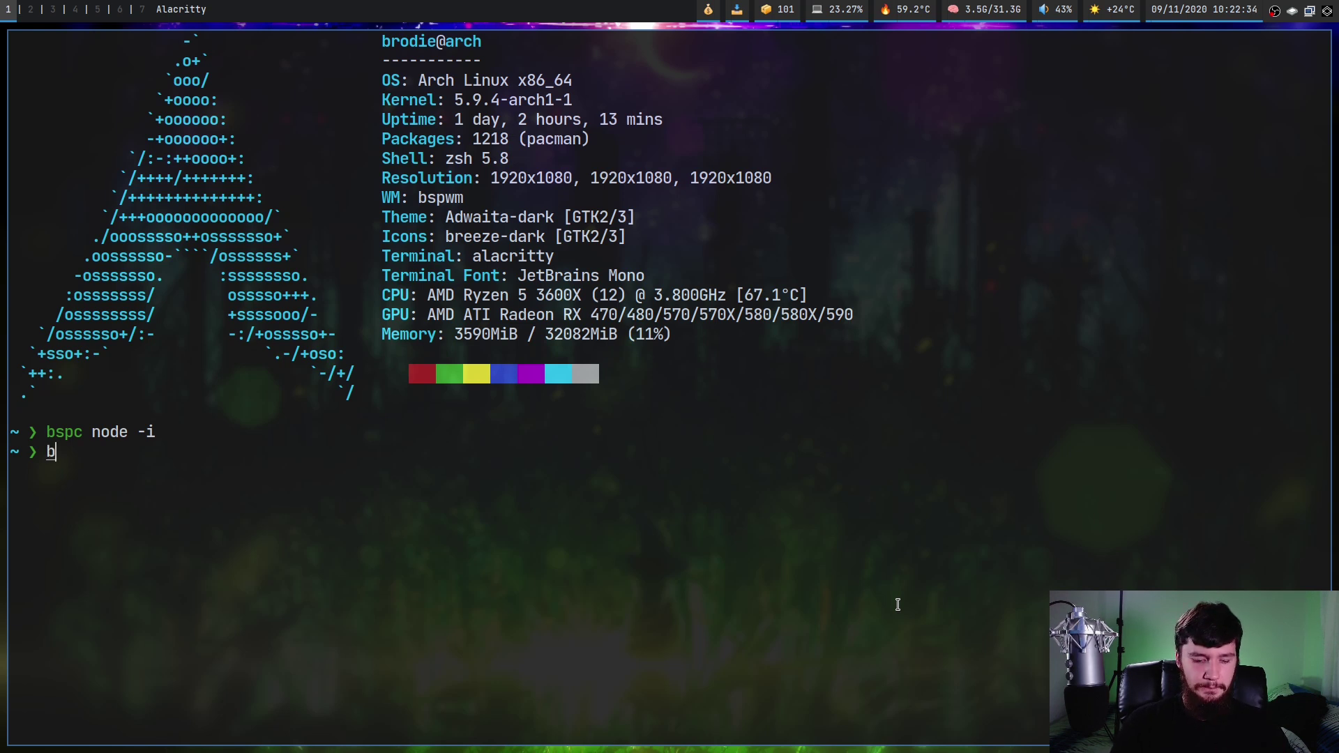
Run "bspc node --presel-dir north -i" to insert a receptacle above the terminal
type("spc node")
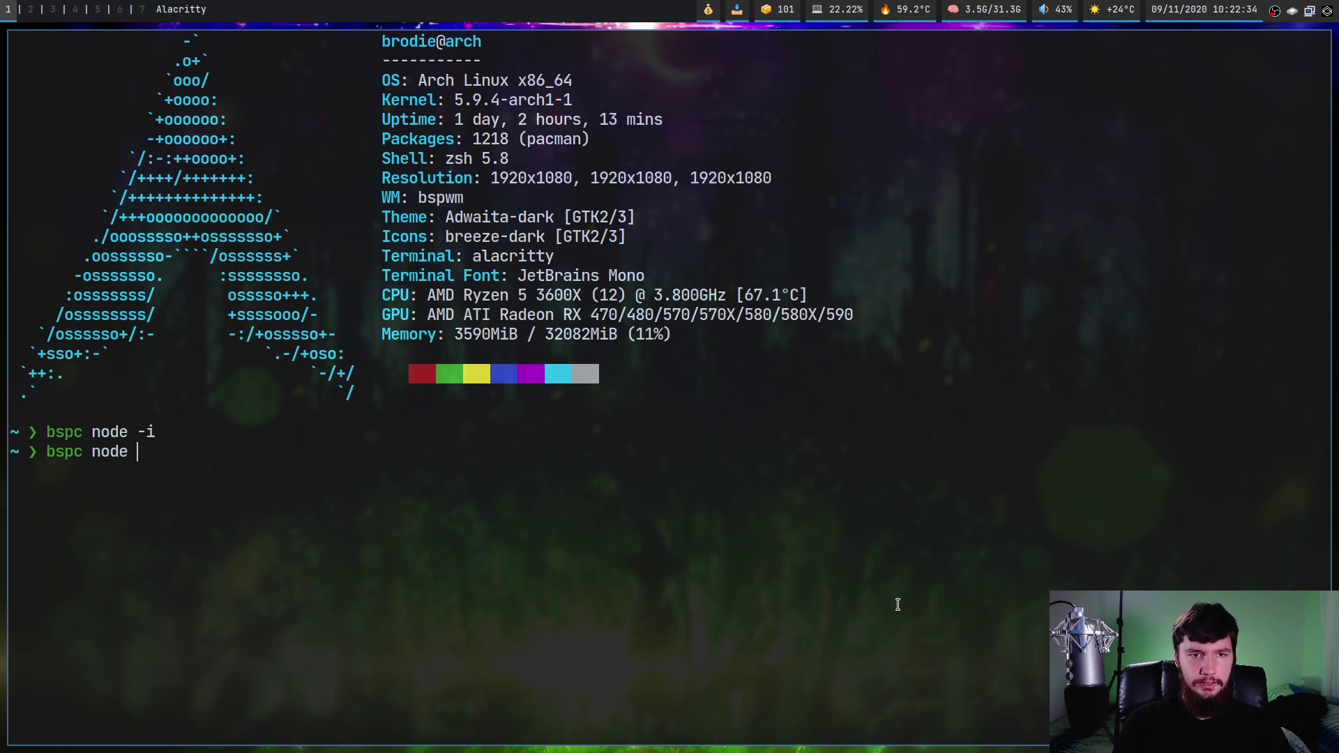
type(" --presel")
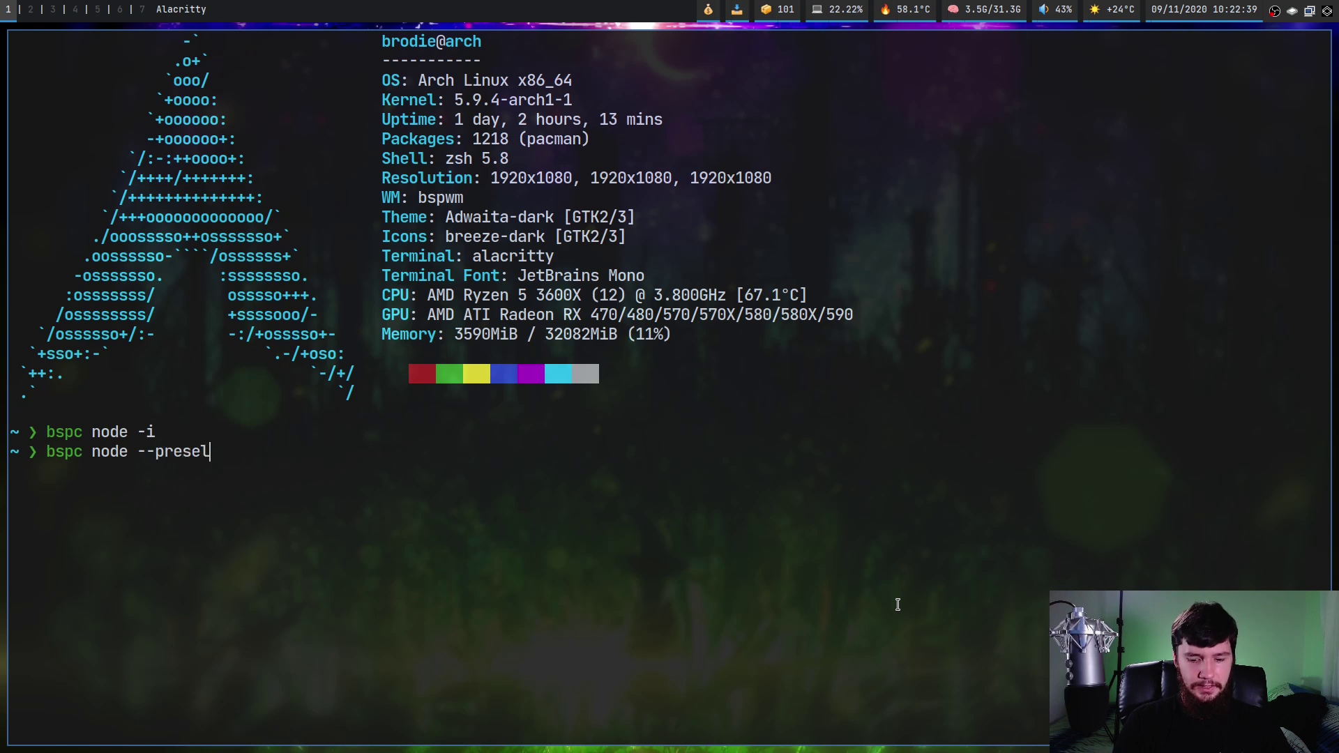
type("-dir")
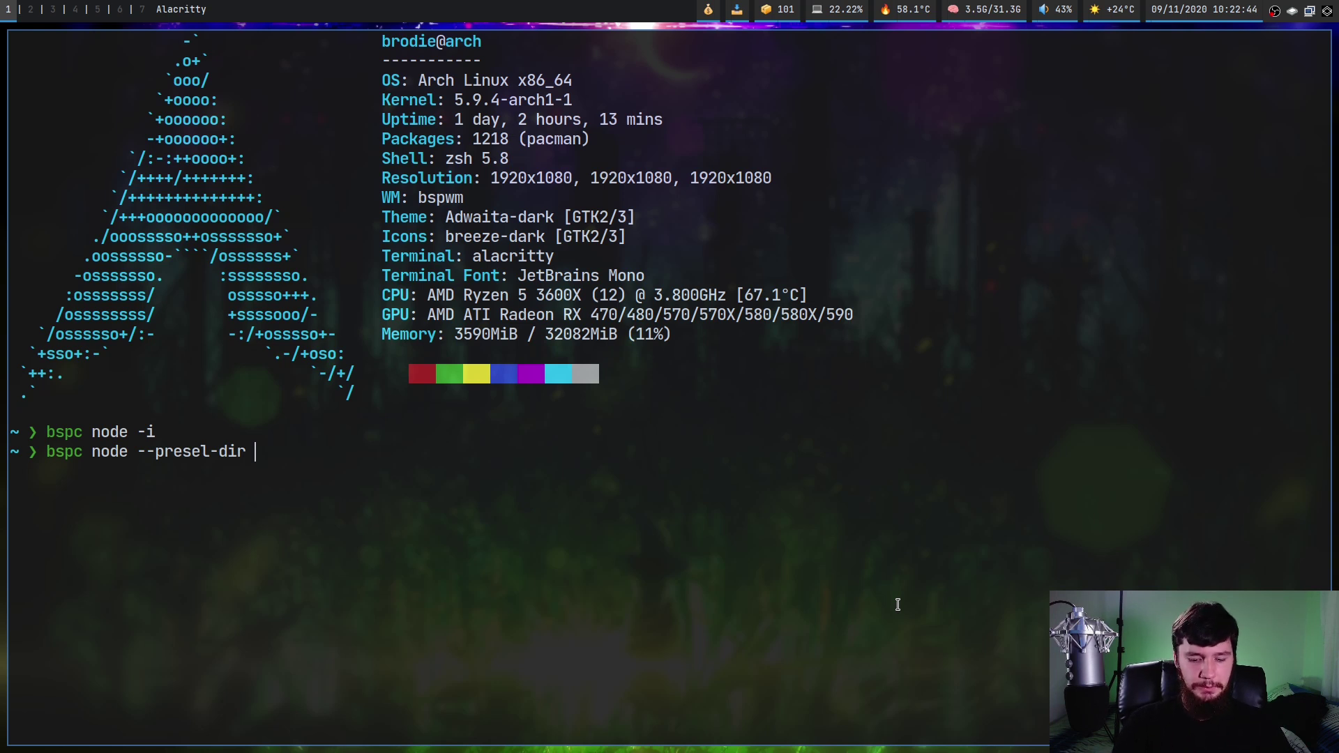
type("no")
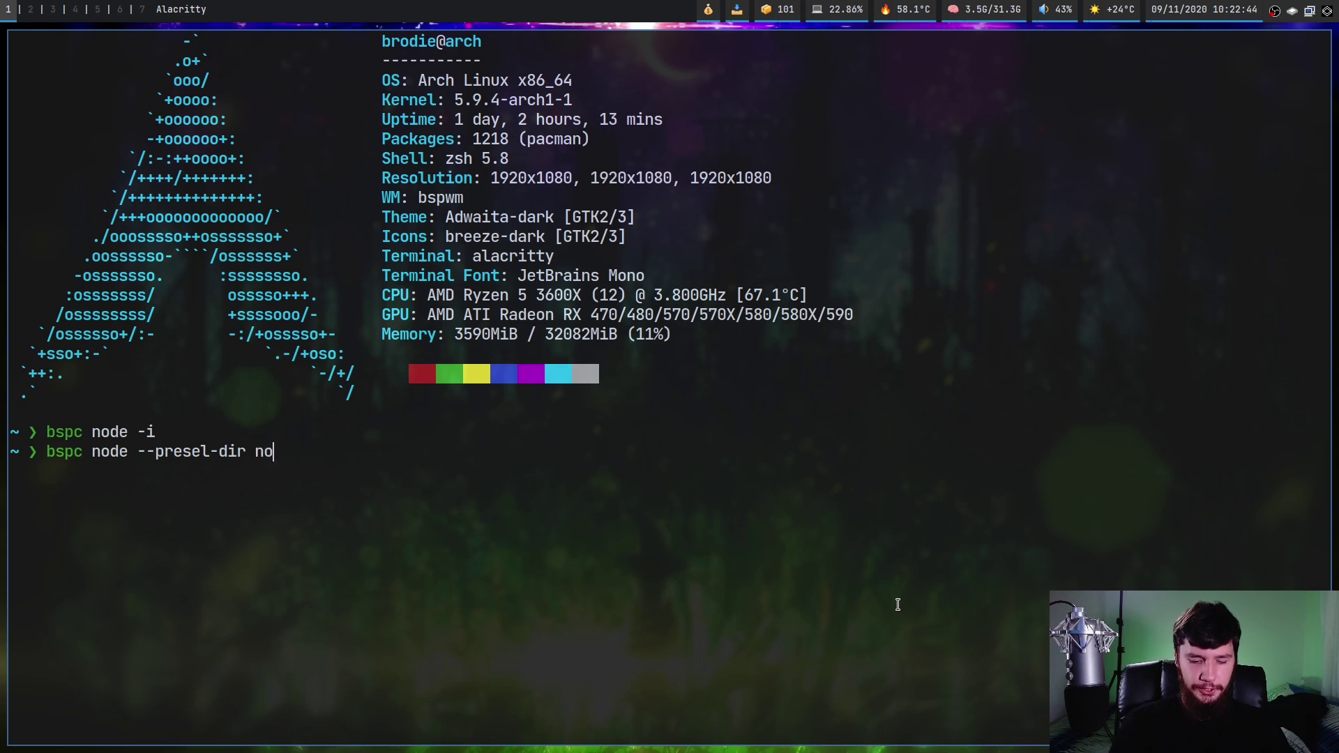
type("rth -i")
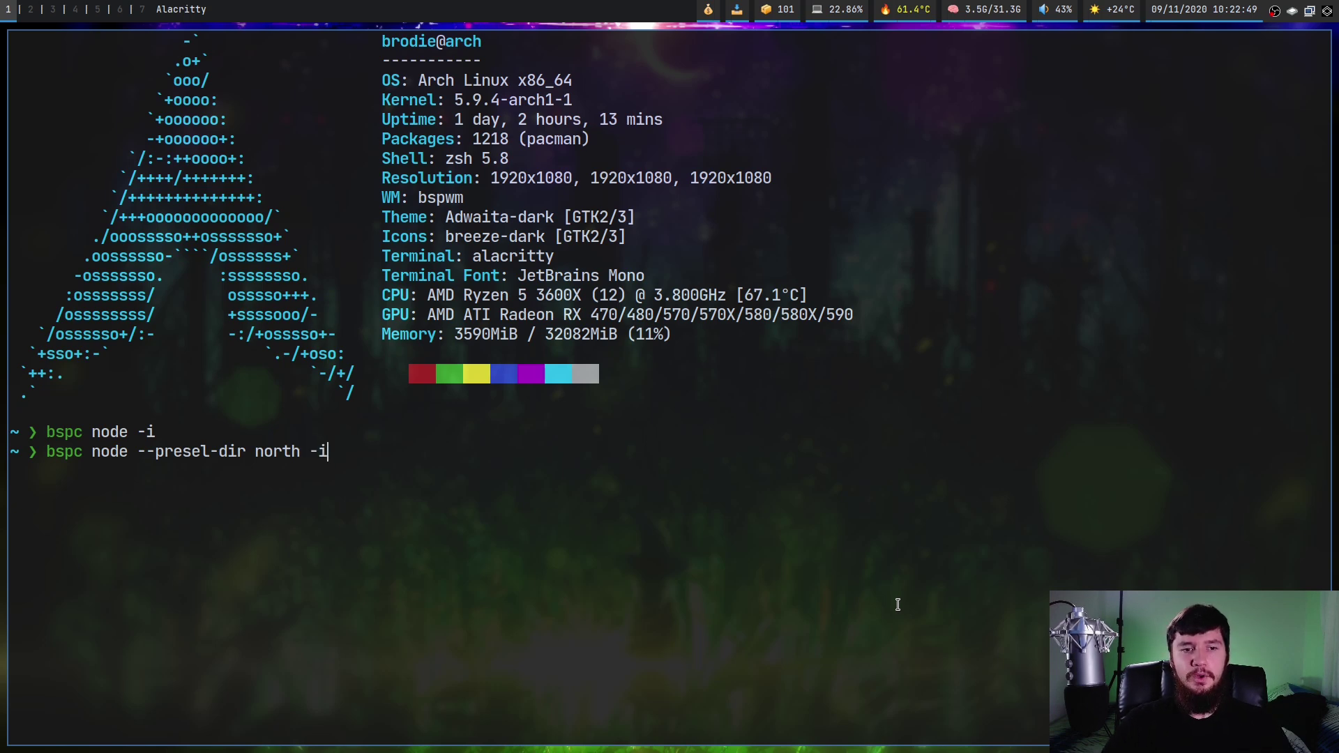
key("Return")
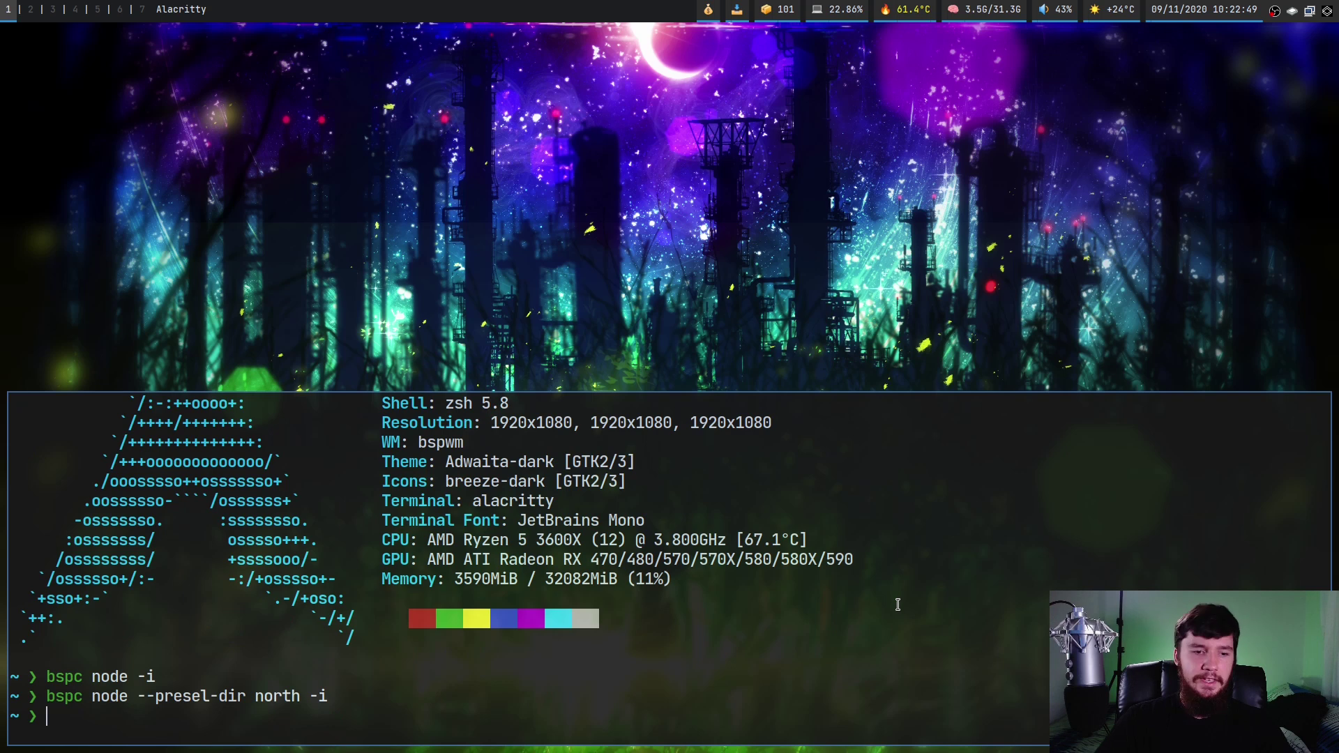
Run "bspc node --presel-dir south -i" to insert a receptacle below the terminal, and restore the terminal to full size
key("Up")
key("Left")
key("Left")
key("Left")
key("Left")
key("Left")
key("Left")
key("Left")
key("Left")
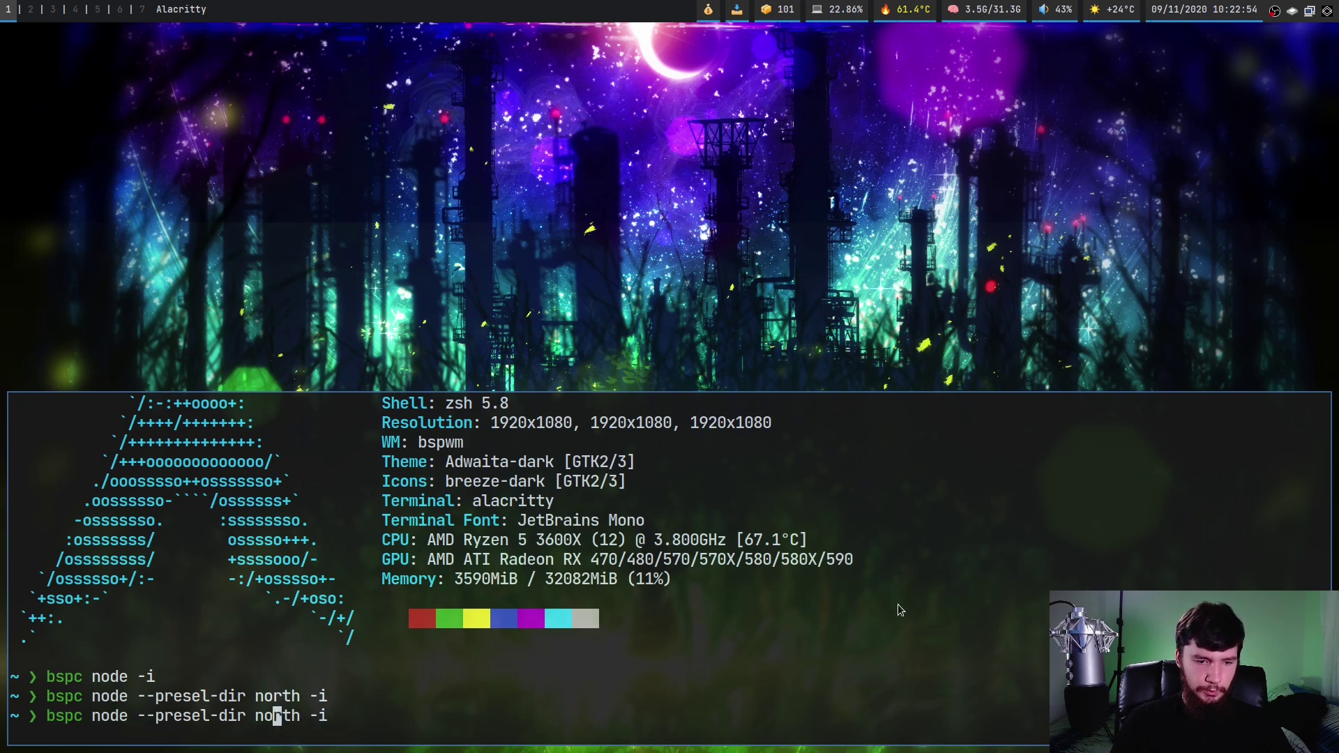
type("cwsouth")
key("Return")
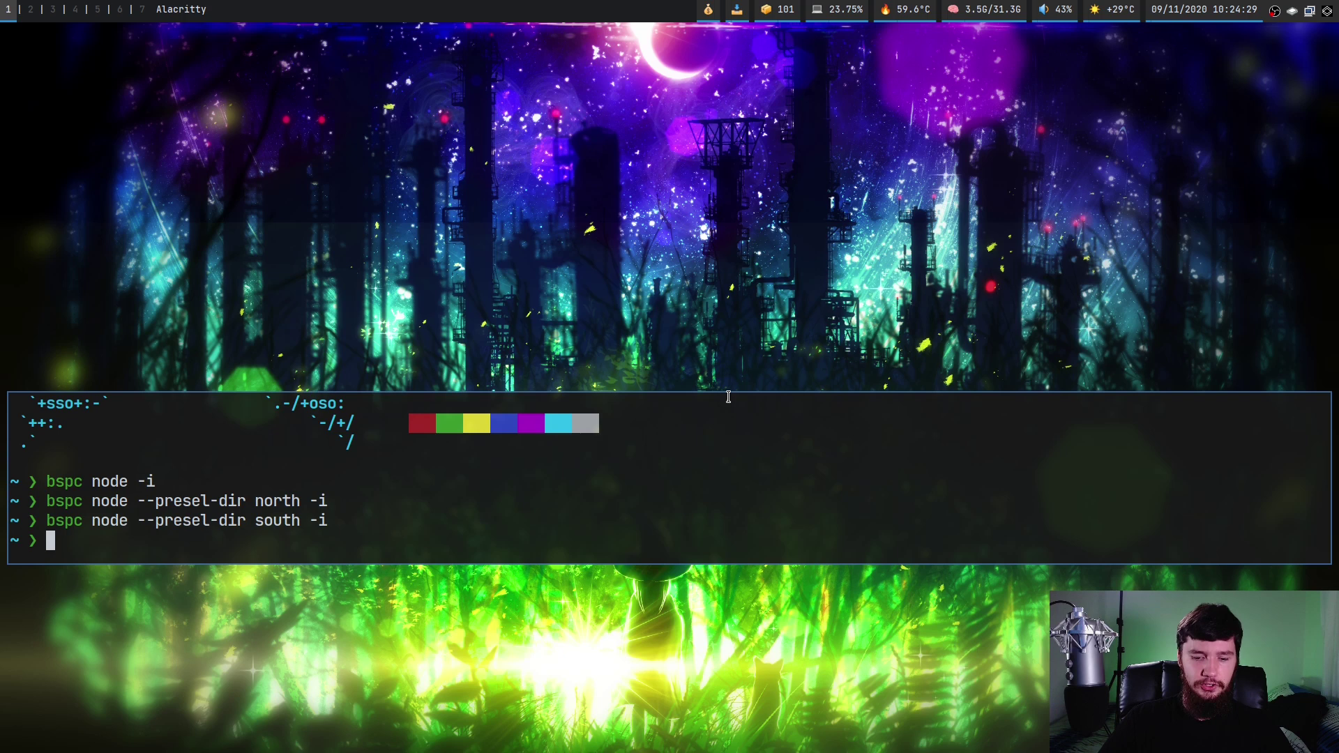
key("super+m")
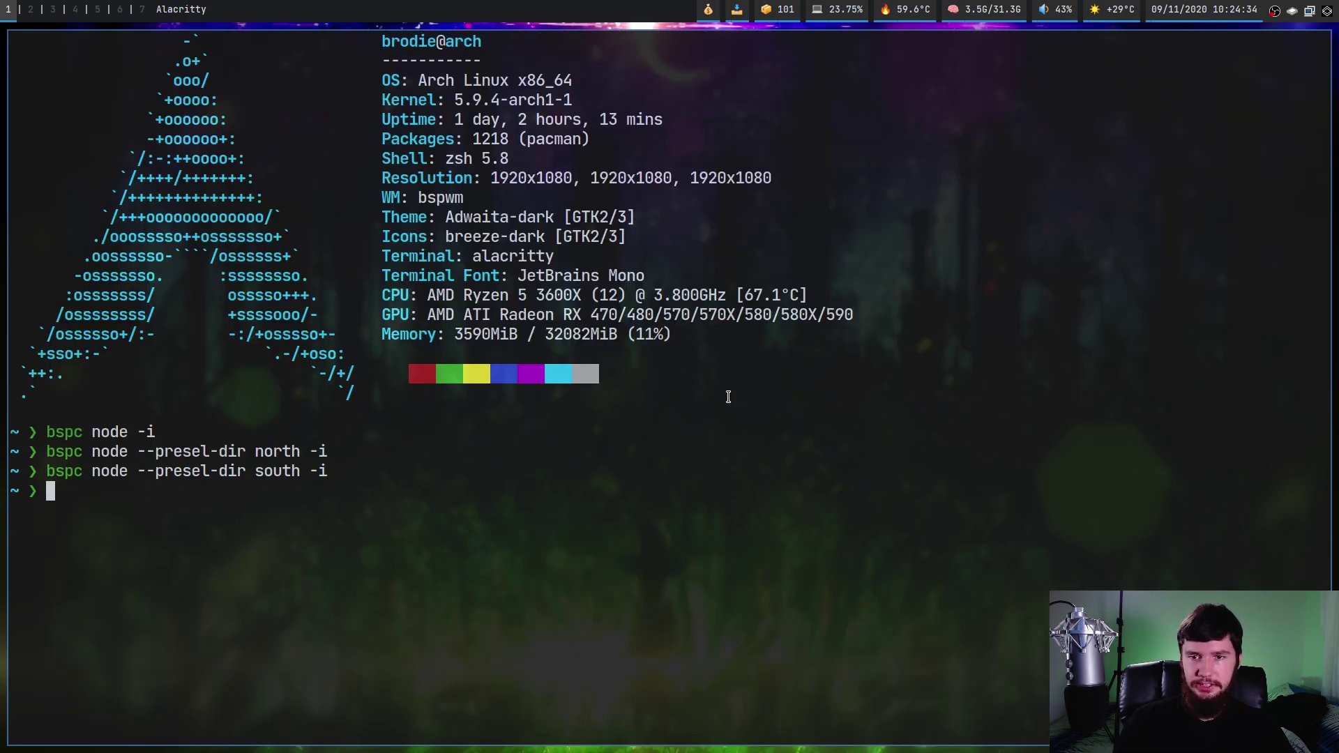
Insert a receptacle beside the terminal and enter the query "bspc query -N -n .leaf.\!window" without running it
key("super+m")
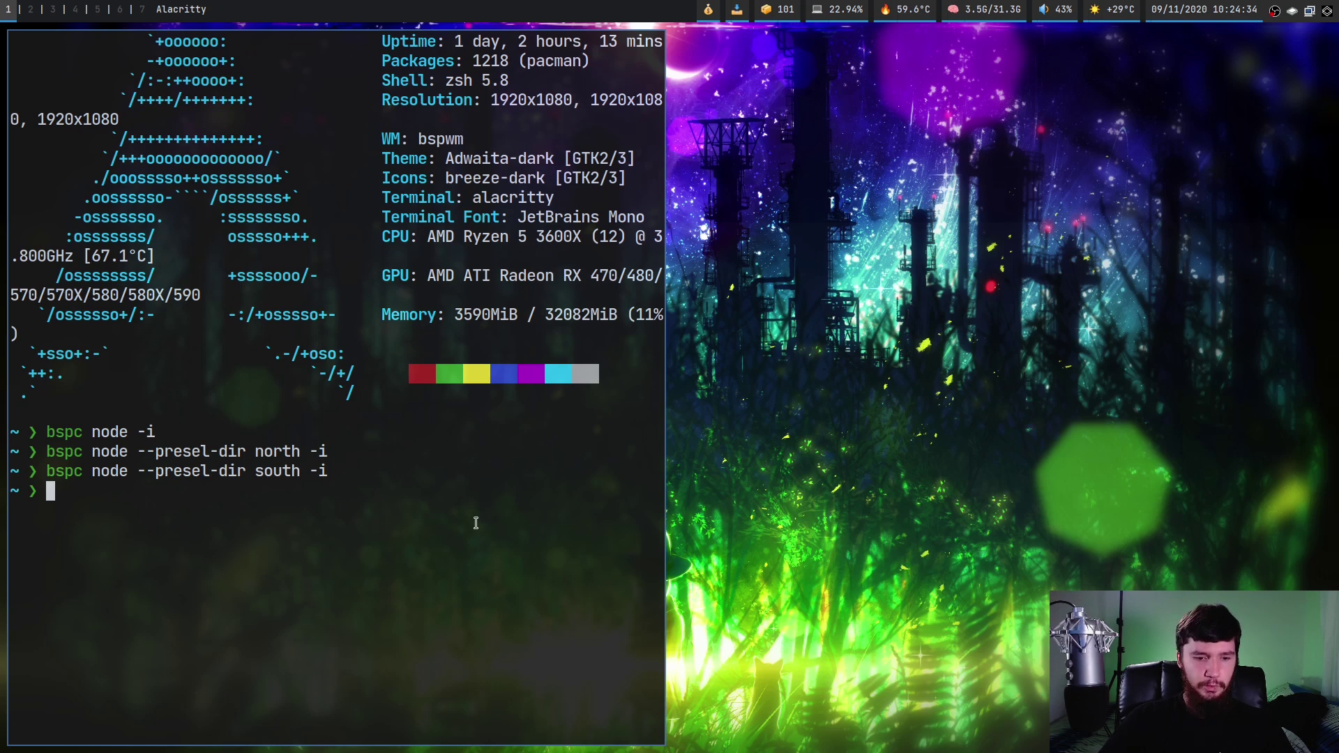
type("bspc ")
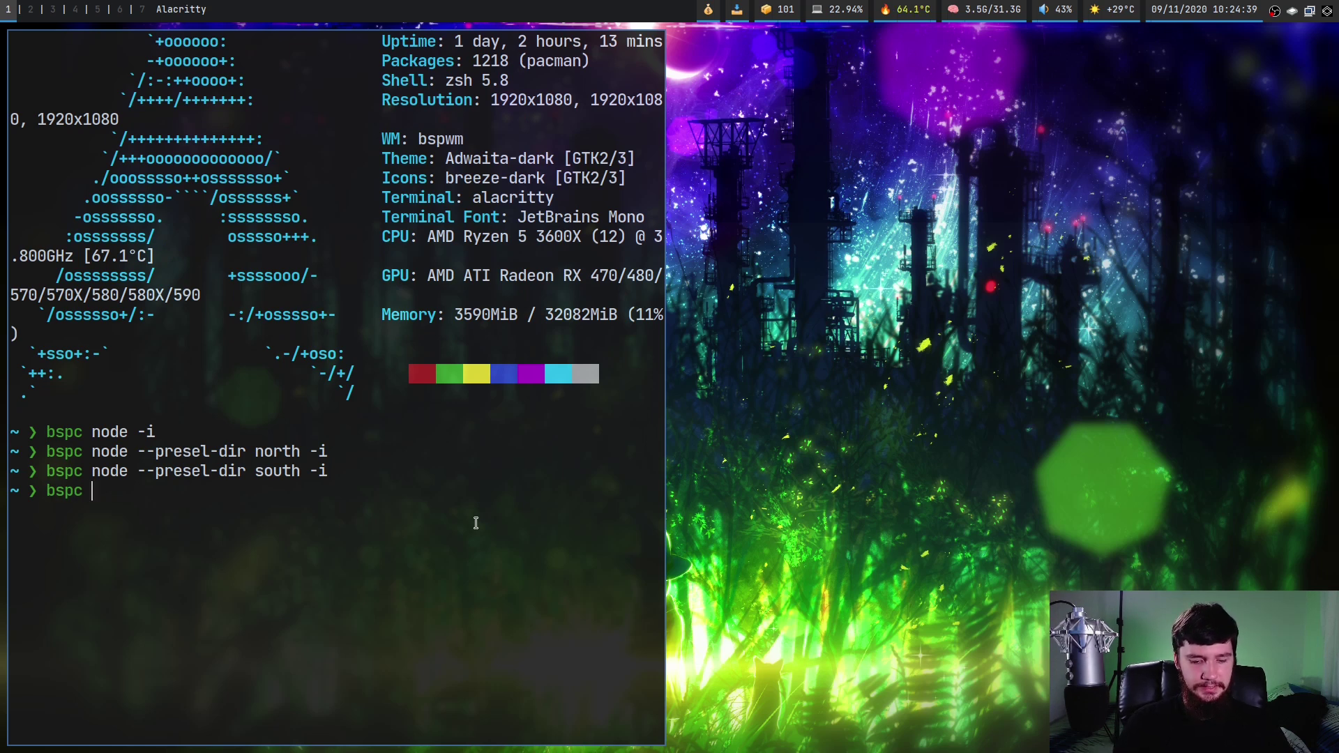
type("query -N")
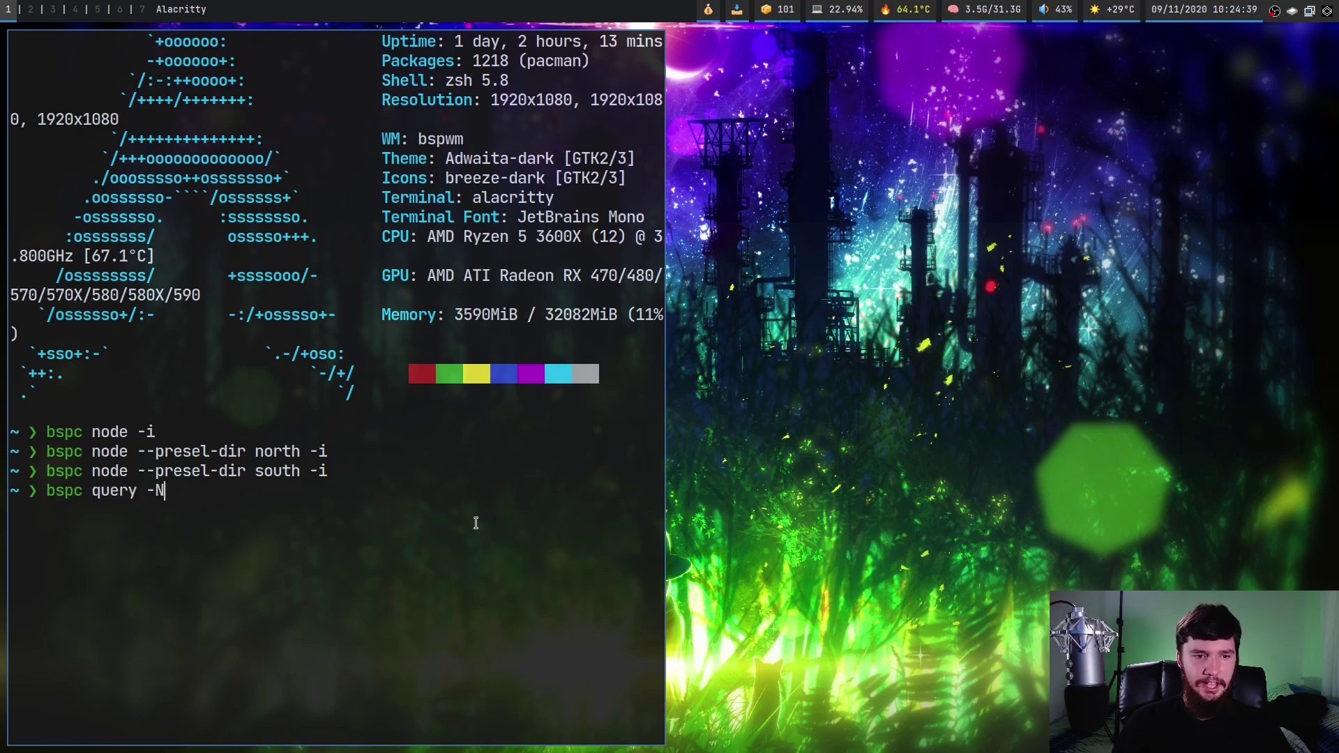
type(" -n .")
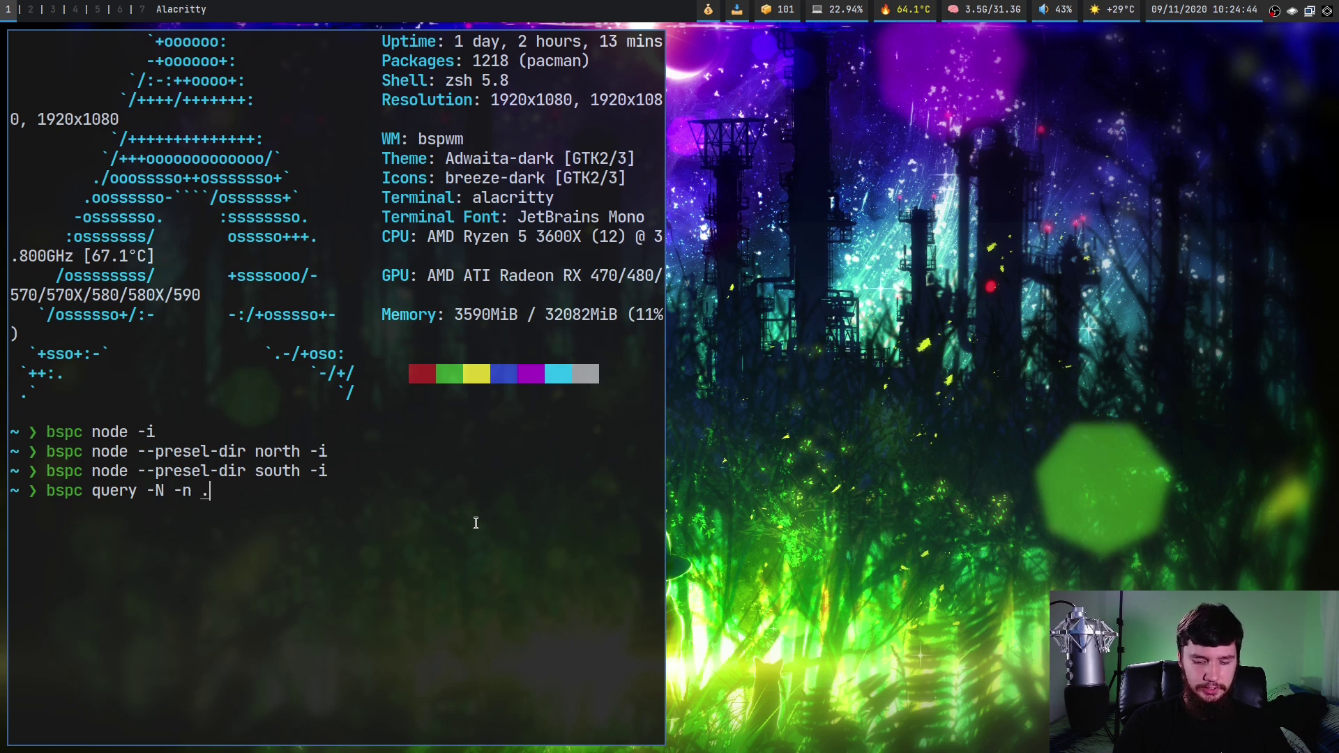
type("leaf.")
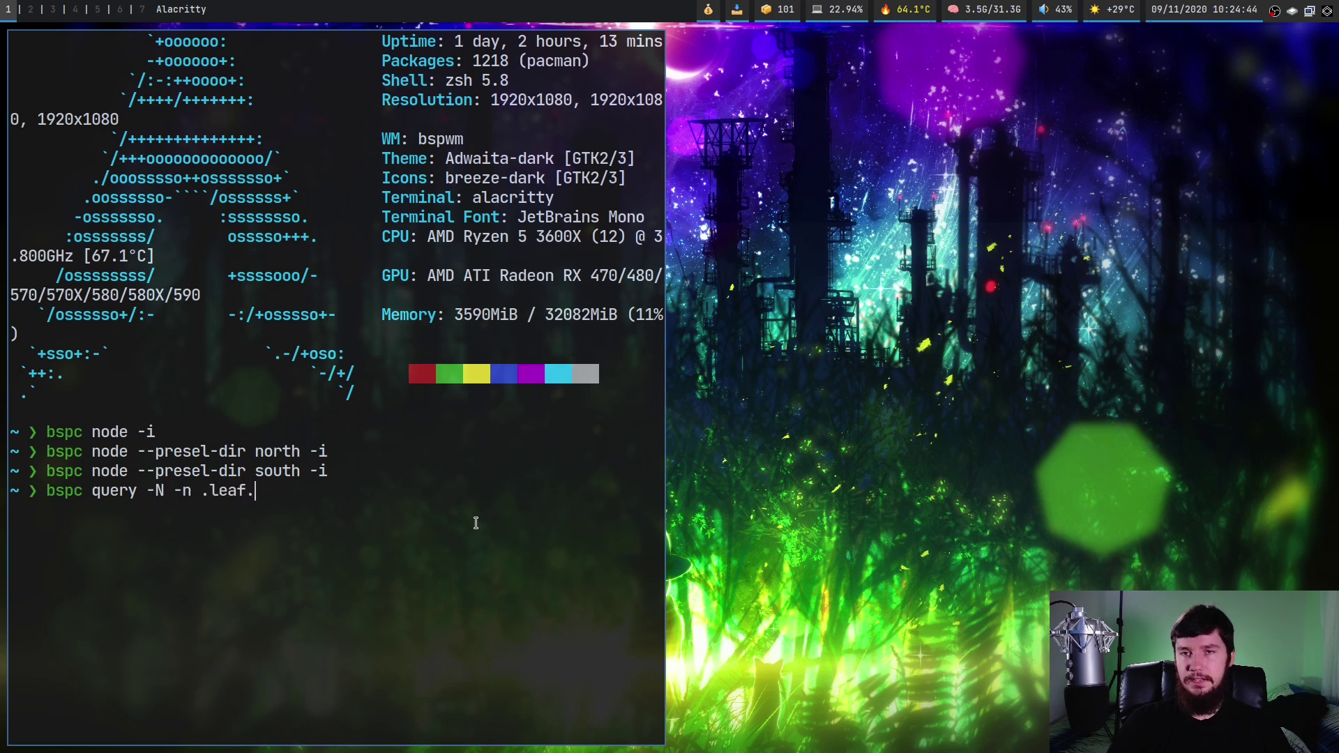
type("\\")
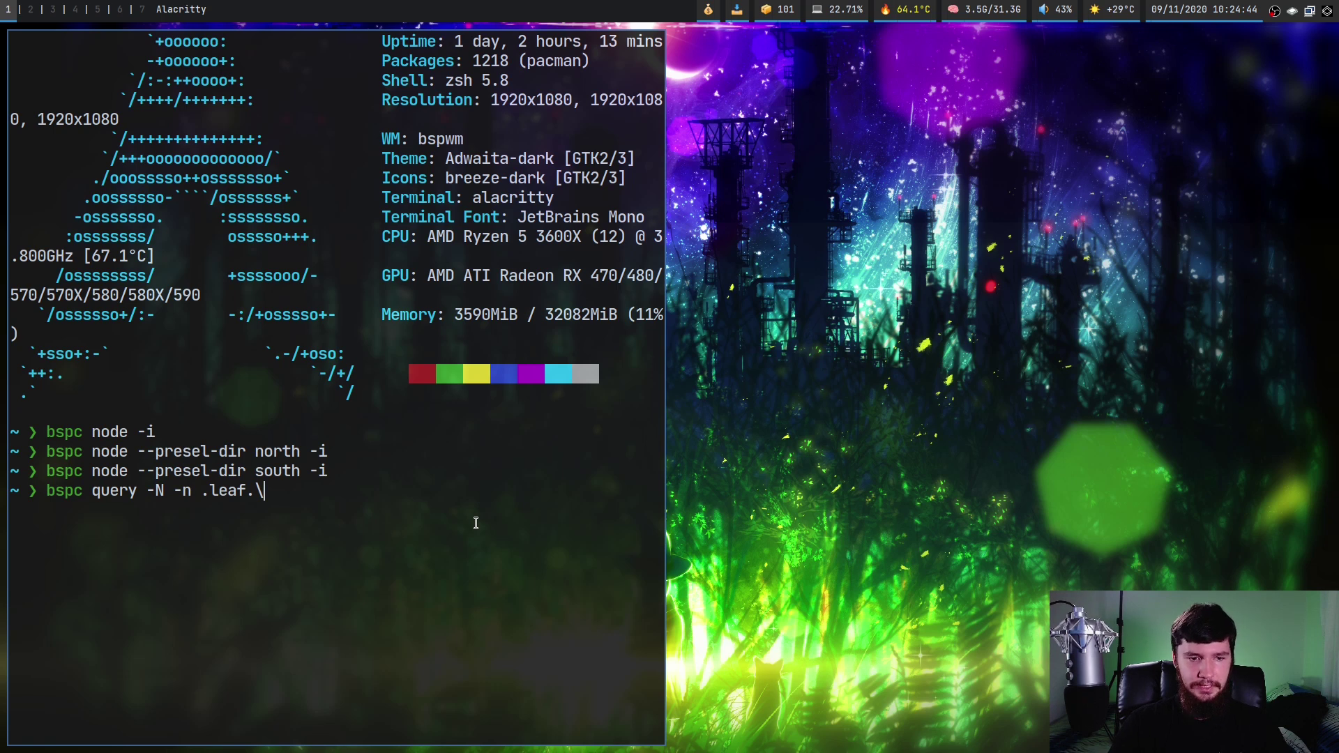
type("!window")
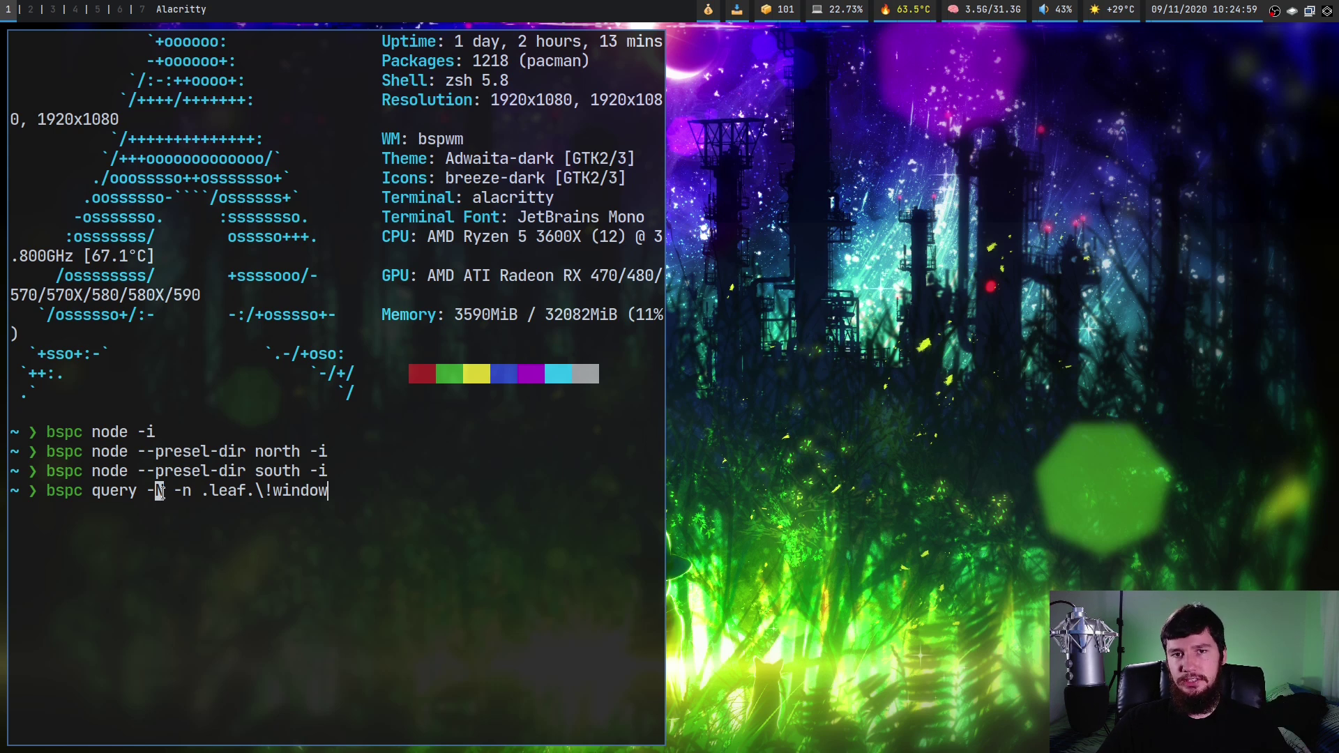
left_click_drag(173, 491, 191, 494)
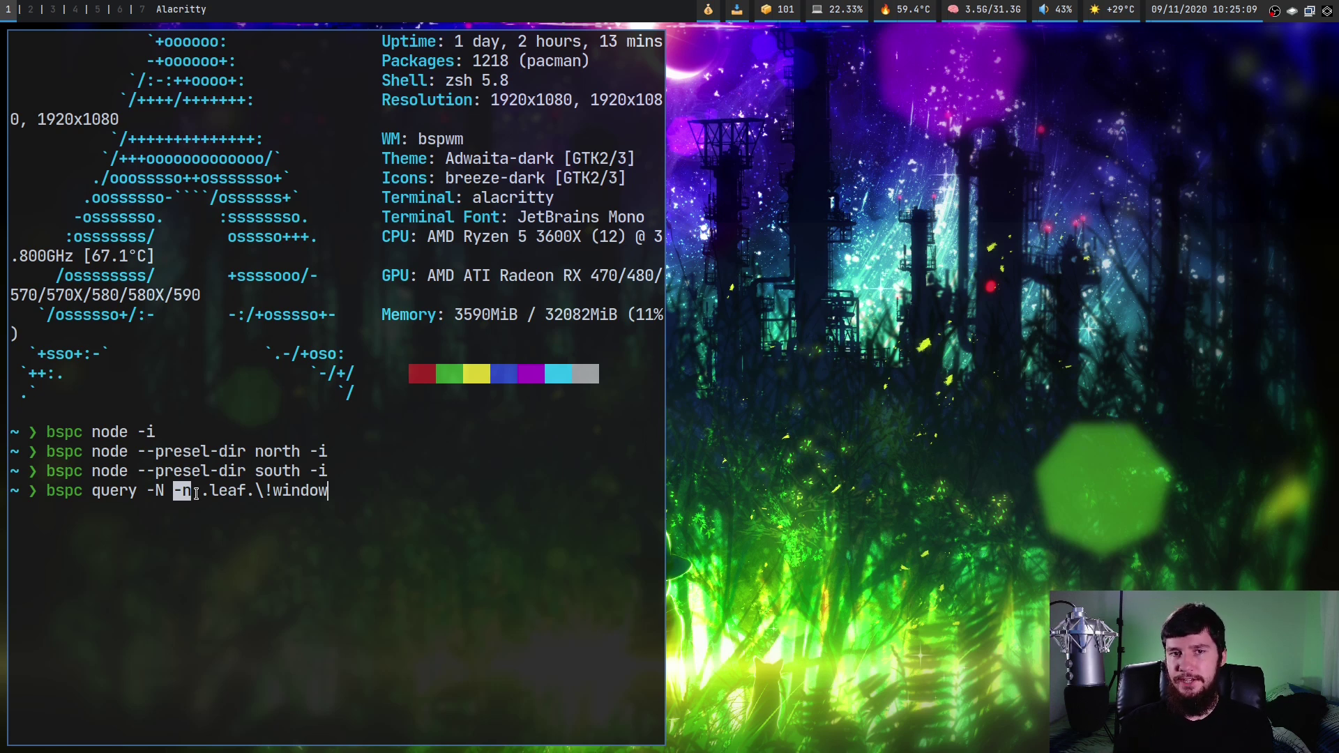
Shorten the query to "bspc query -N -n .leaf" and run it to list all leaf nodes
key("BackSpace")
key("BackSpace")
key("BackSpace")
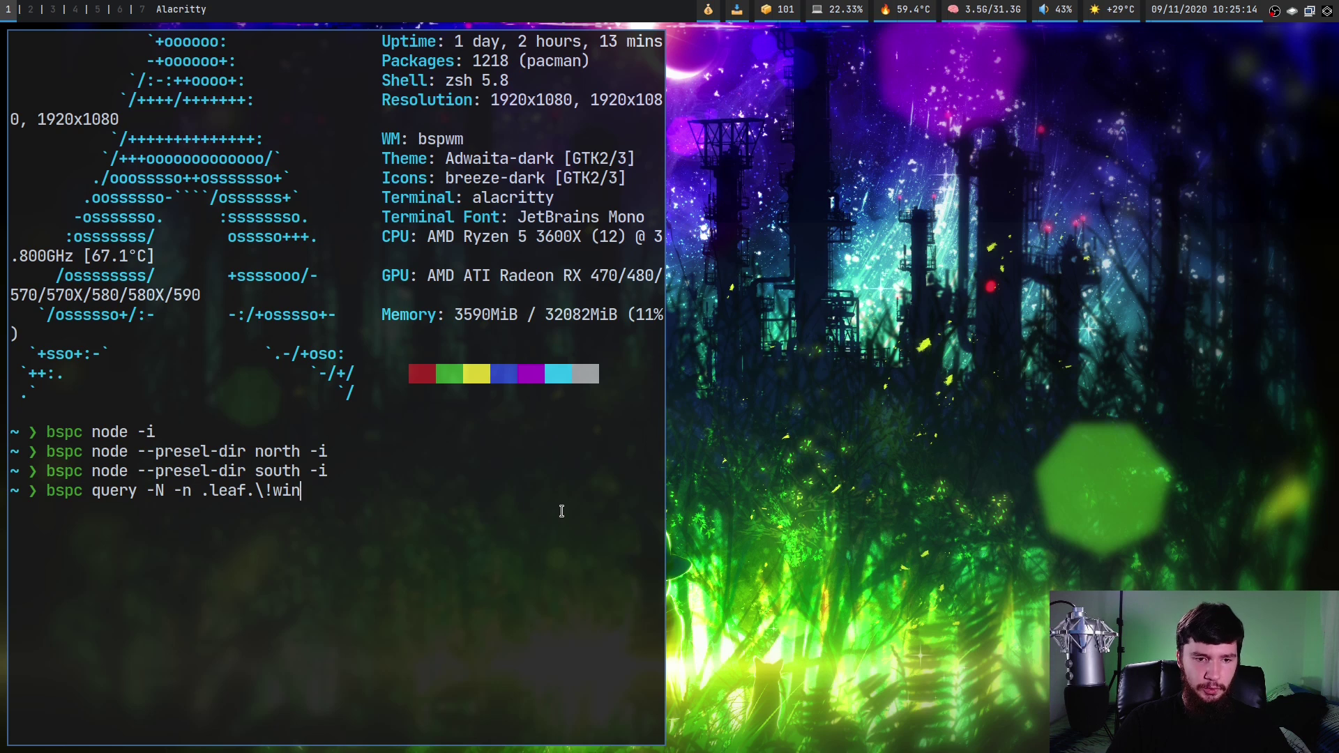
key("BackSpace")
key("BackSpace")
key("BackSpace")
key("BackSpace")
key("BackSpace")
key("BackSpace")
key("Return")
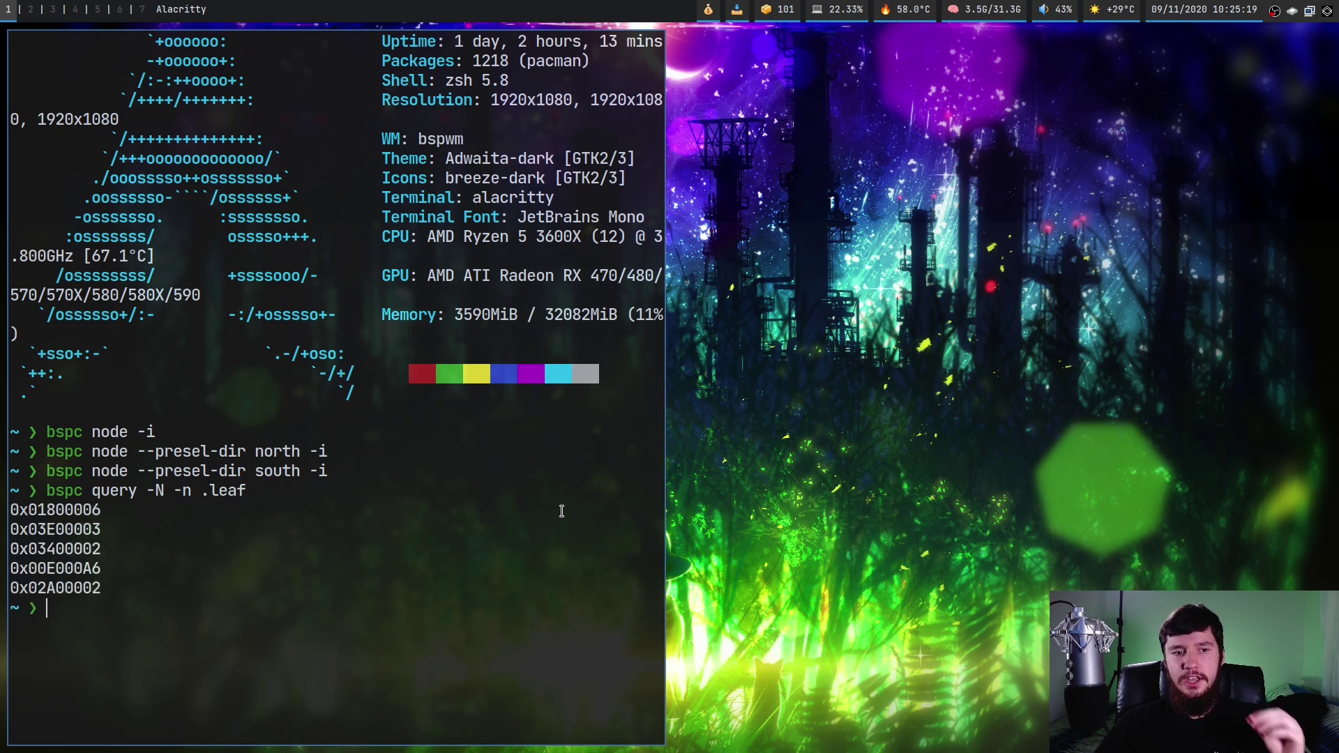
Run "bspc query -N -n .leaf.\!window" to list only the leaf nodes that hold no window
key("Up")
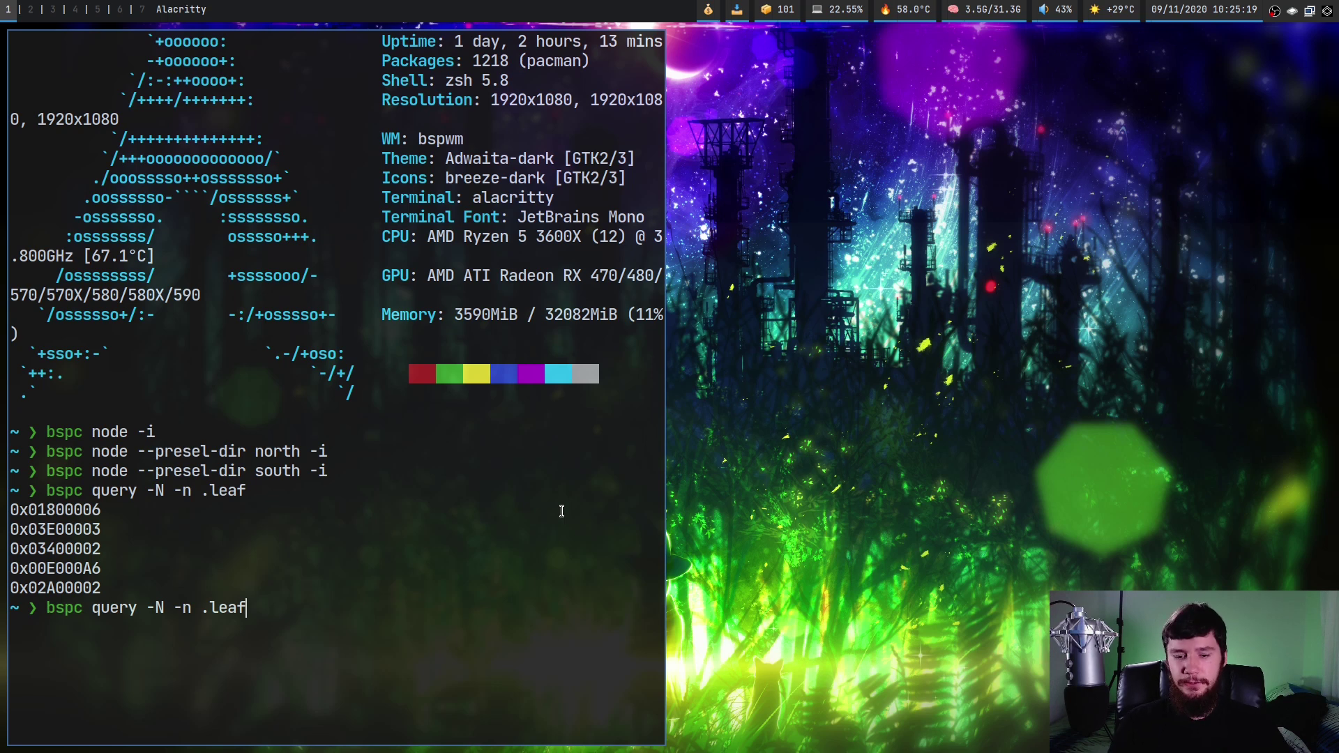
type(".!")
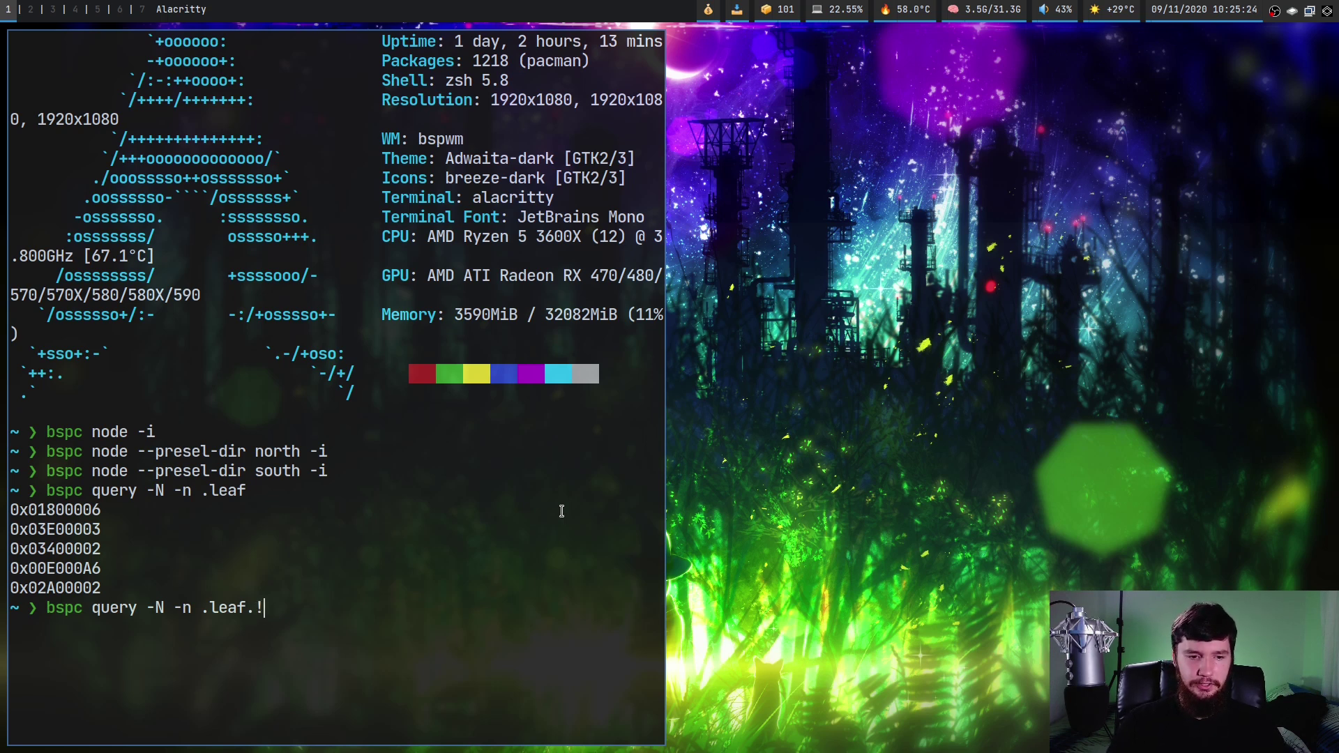
key("BackSpace")
type("\\")
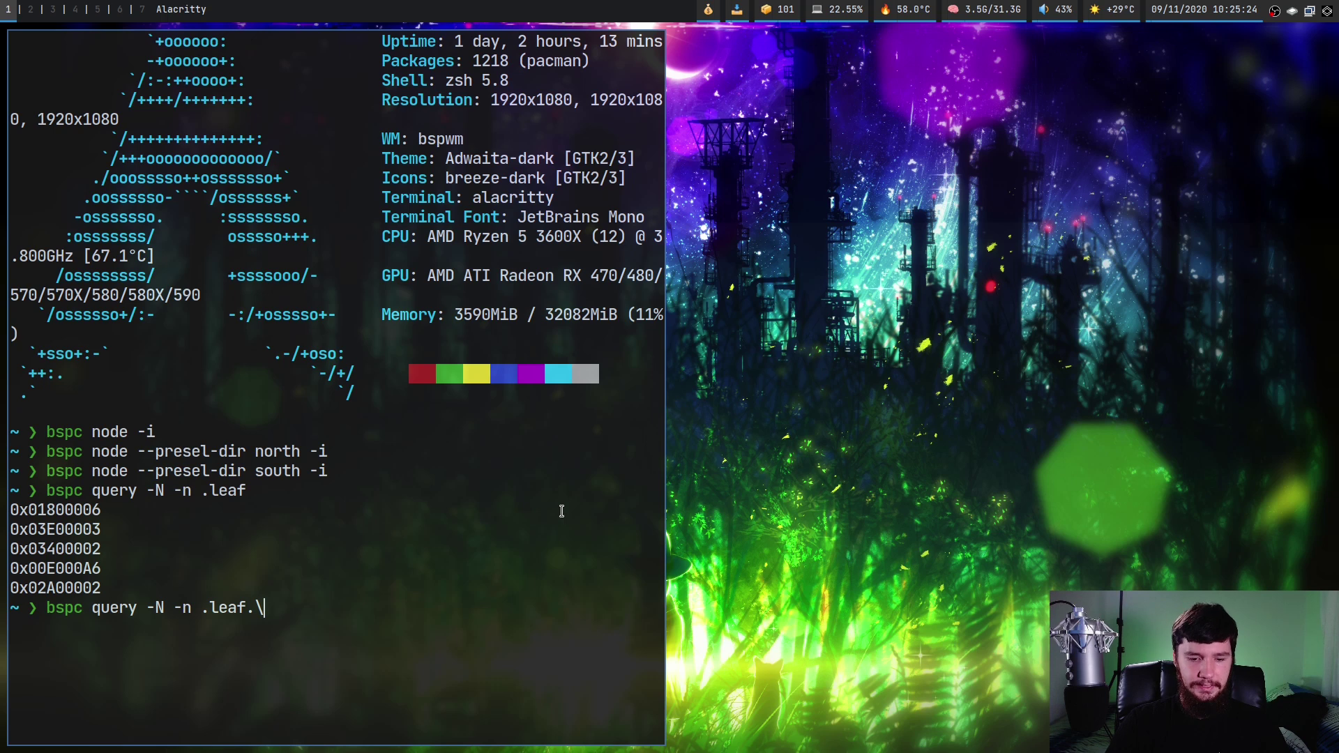
type("!wi")
key("BackSpace")
key("BackSpace")
type("!win")
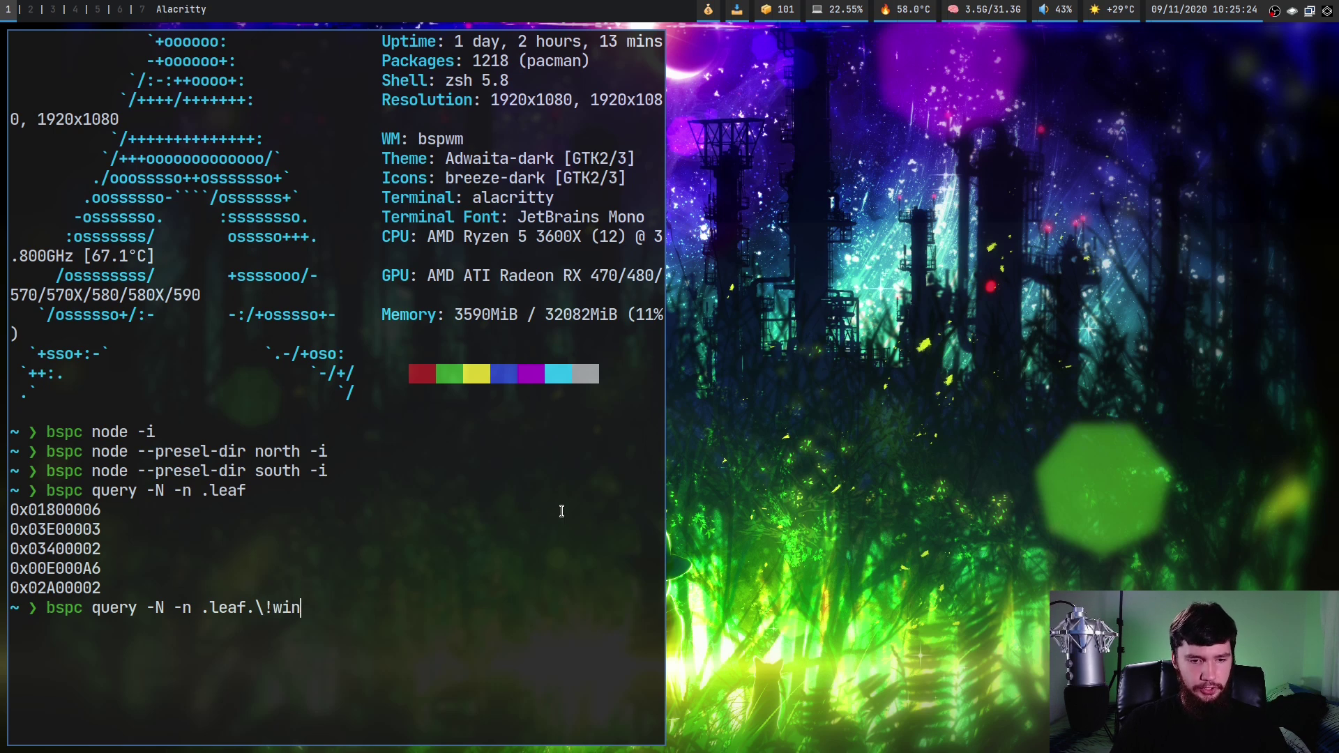
type("dow")
key("Return")
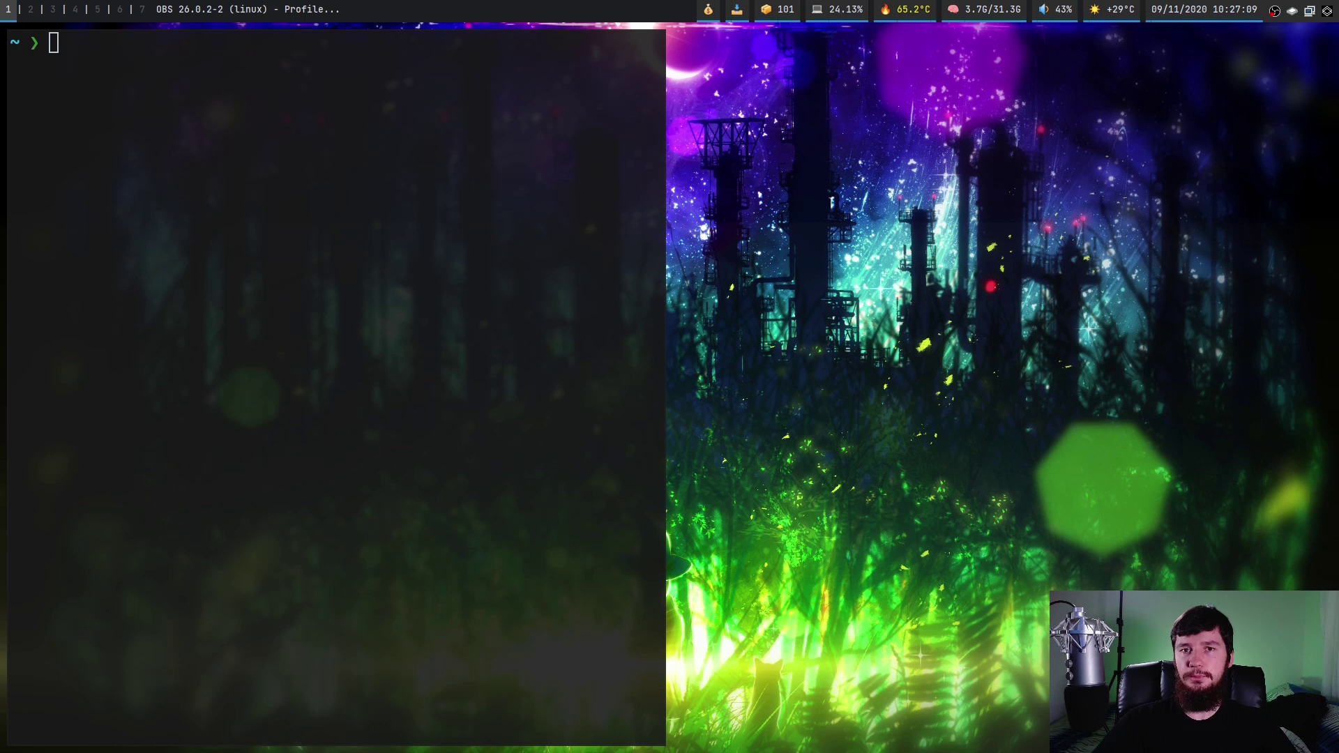
mouse_move(278, 122)
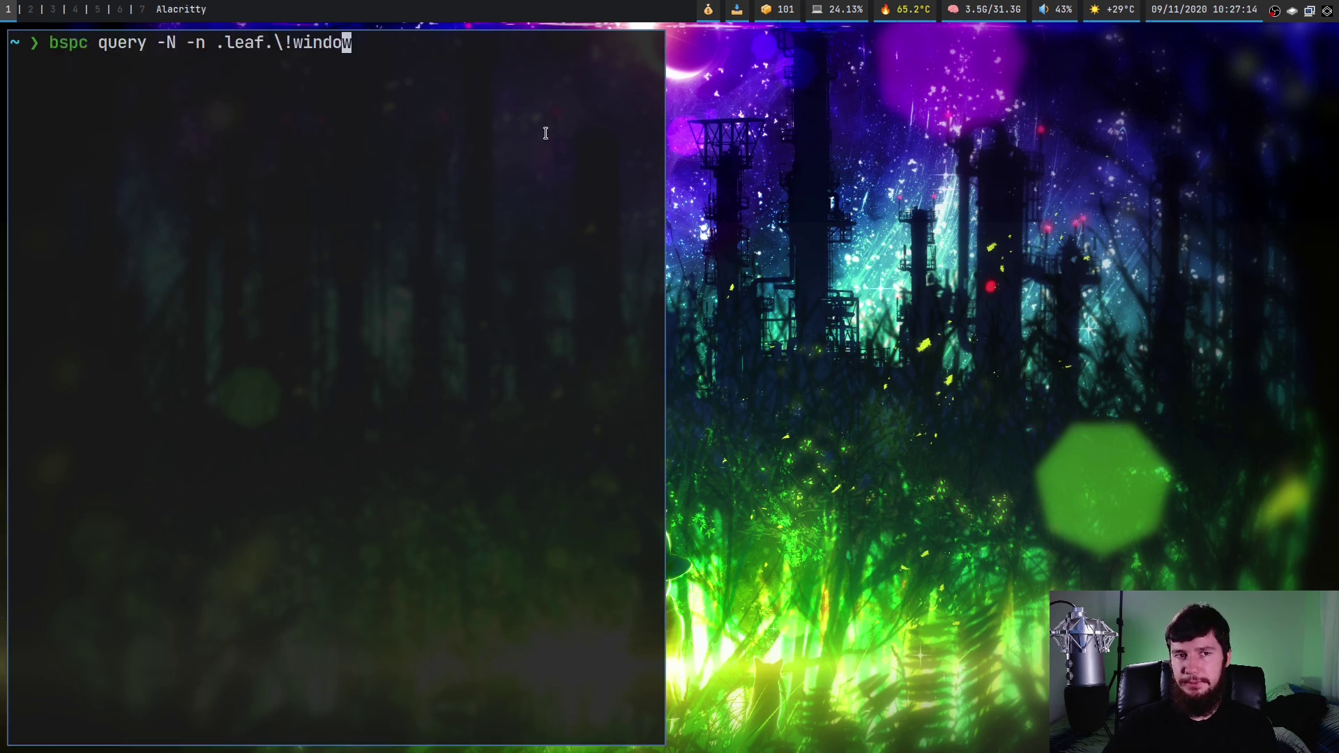
key("Return")
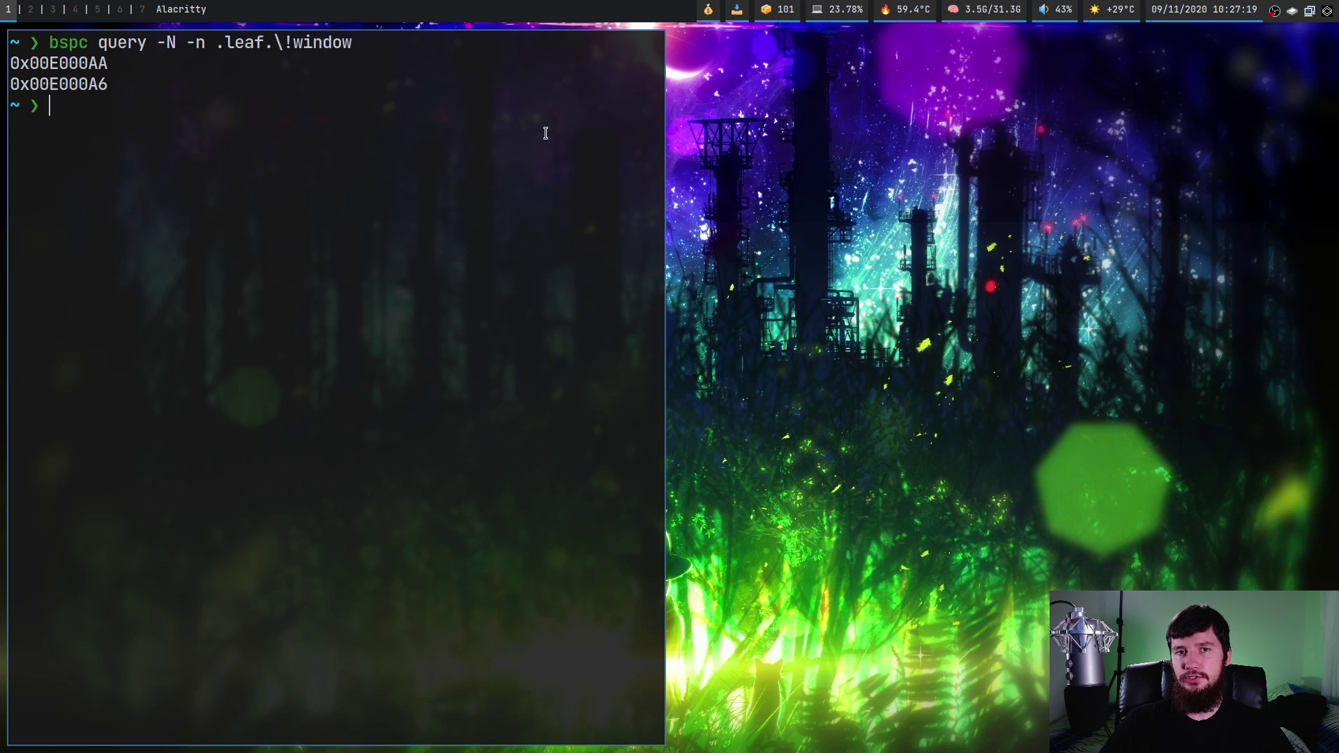
Run "bspc query -N -n .leaf.\!window -d focused" to limit the receptacle query to the focused desktop
key("Up")
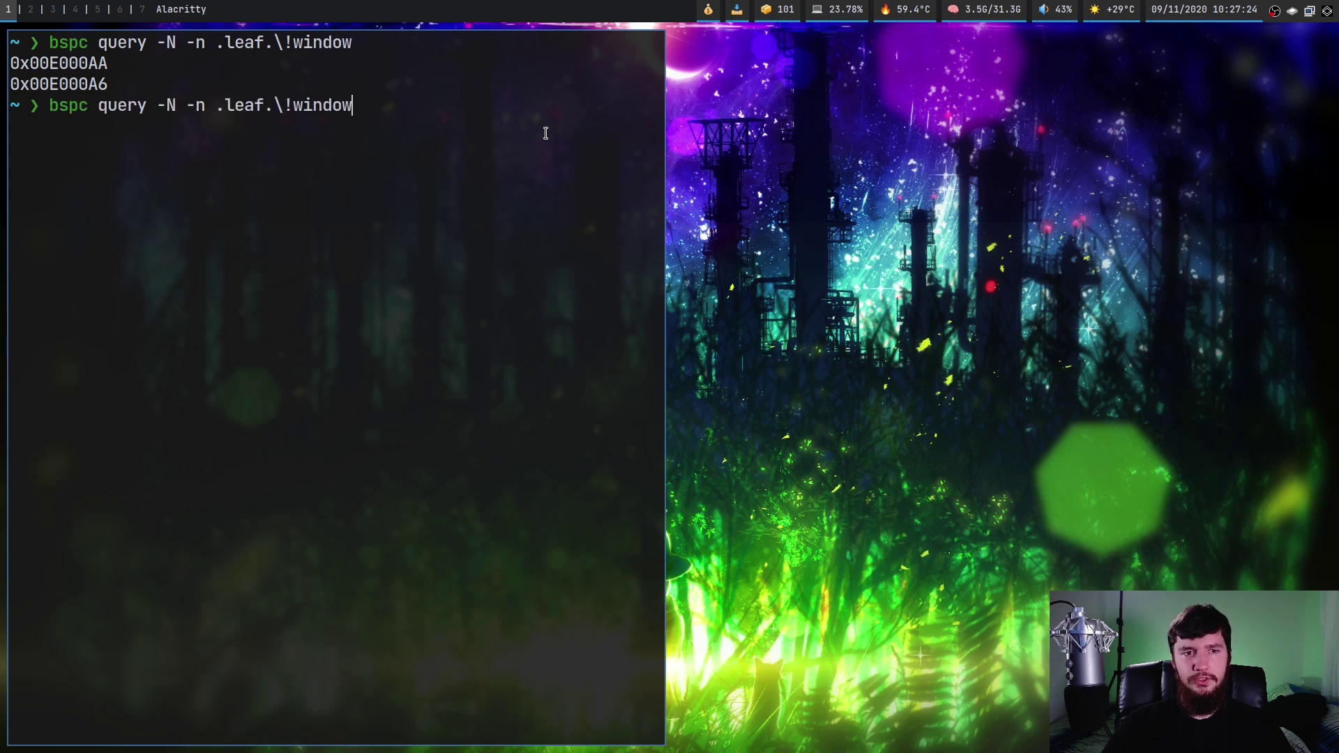
type("-")
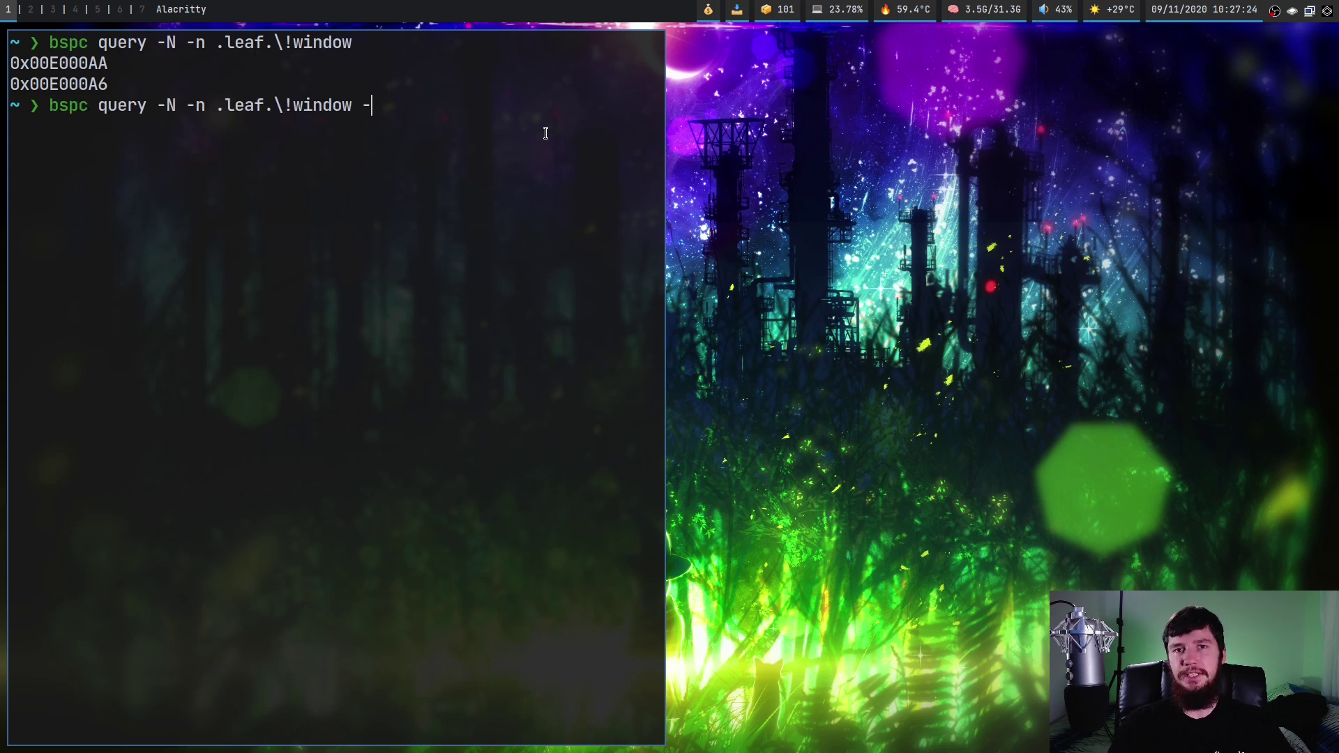
type("d ")
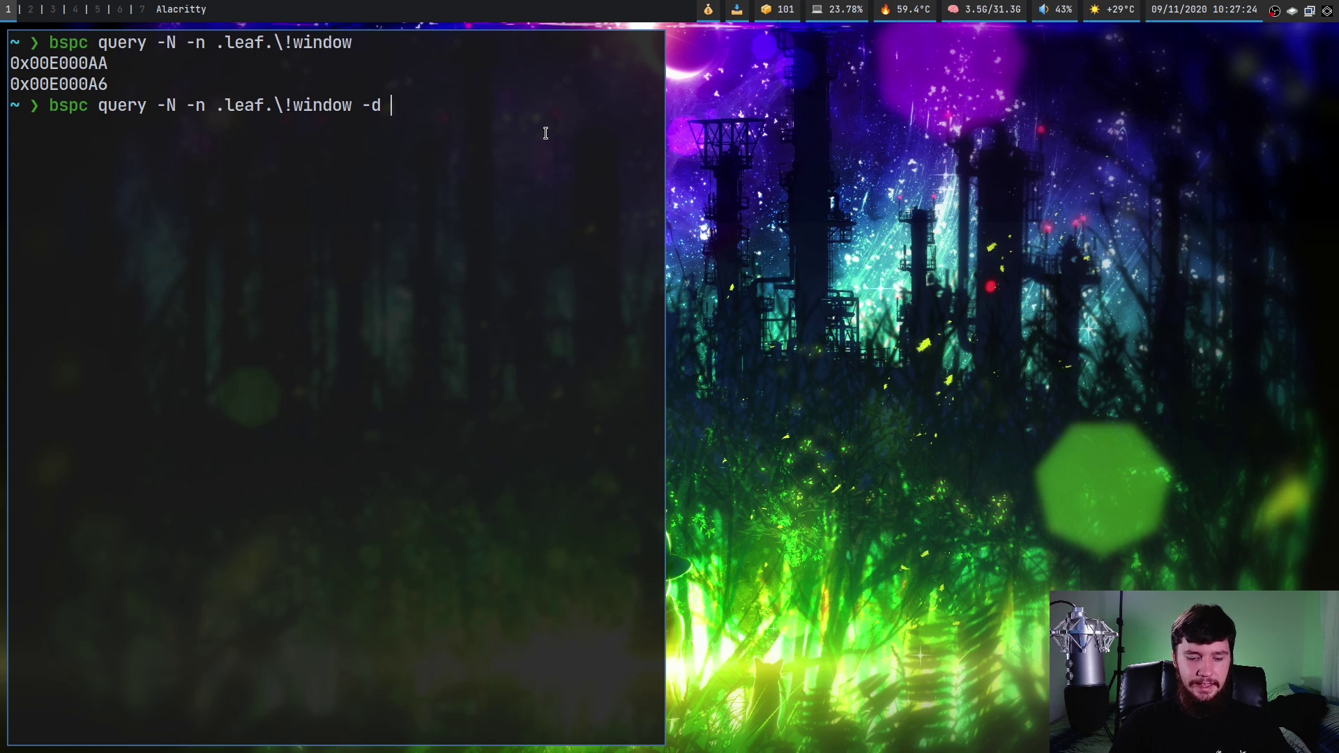
type("focused")
key("Return")
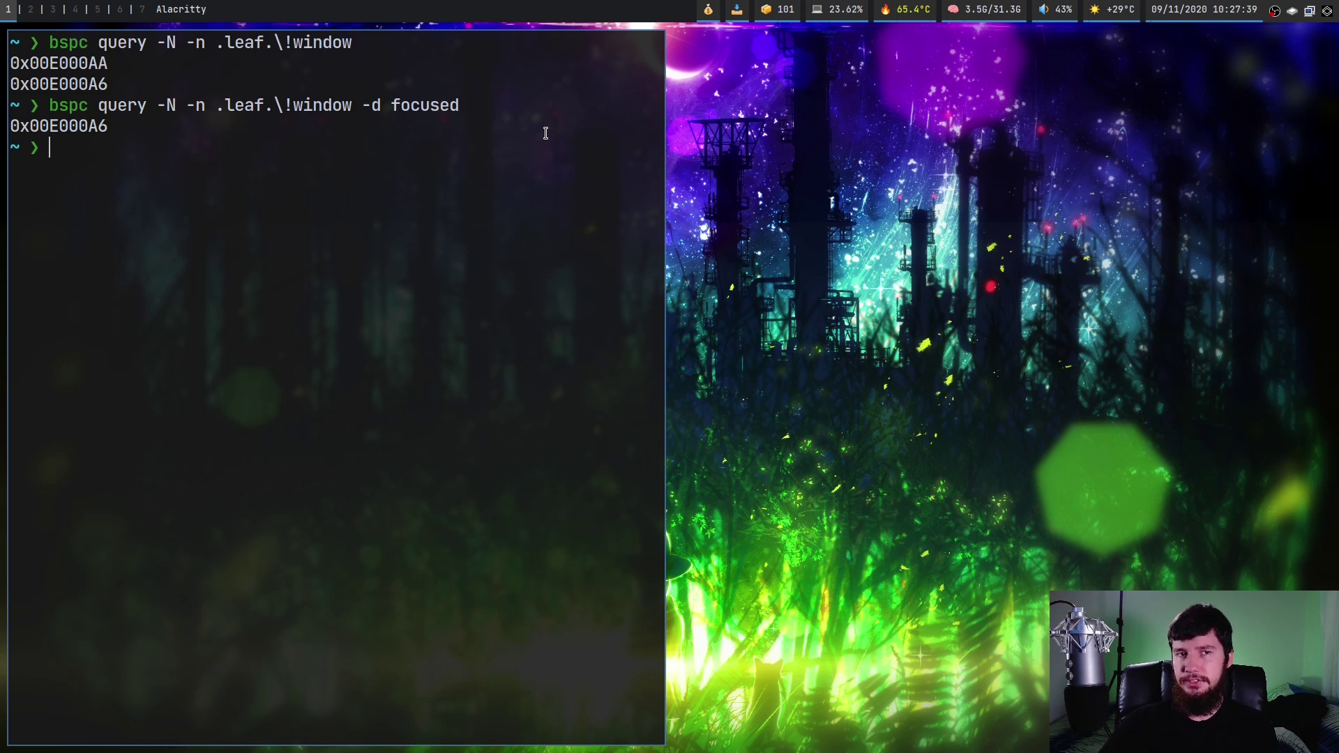
Remove the desktop filter and rerun "bspc query -N -n .leaf.\!window" for all desktops
key("Up")
key("BackSpace")
key("BackSpace")
key("BackSpace")
key("BackSpace")
key("BackSpace")
key("BackSpace")
key("BackSpace")
key("BackSpace")
key("BackSpace")
key("BackSpace")
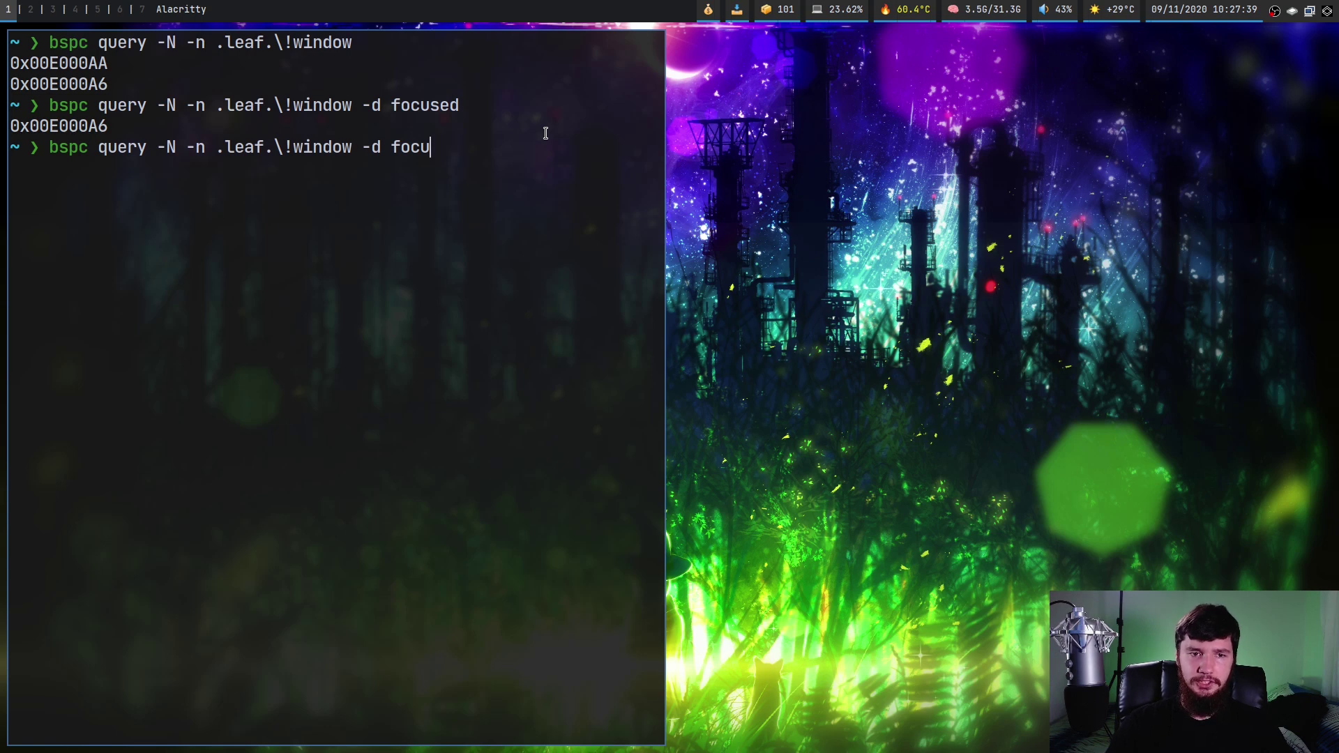
key("BackSpace")
key("Return")
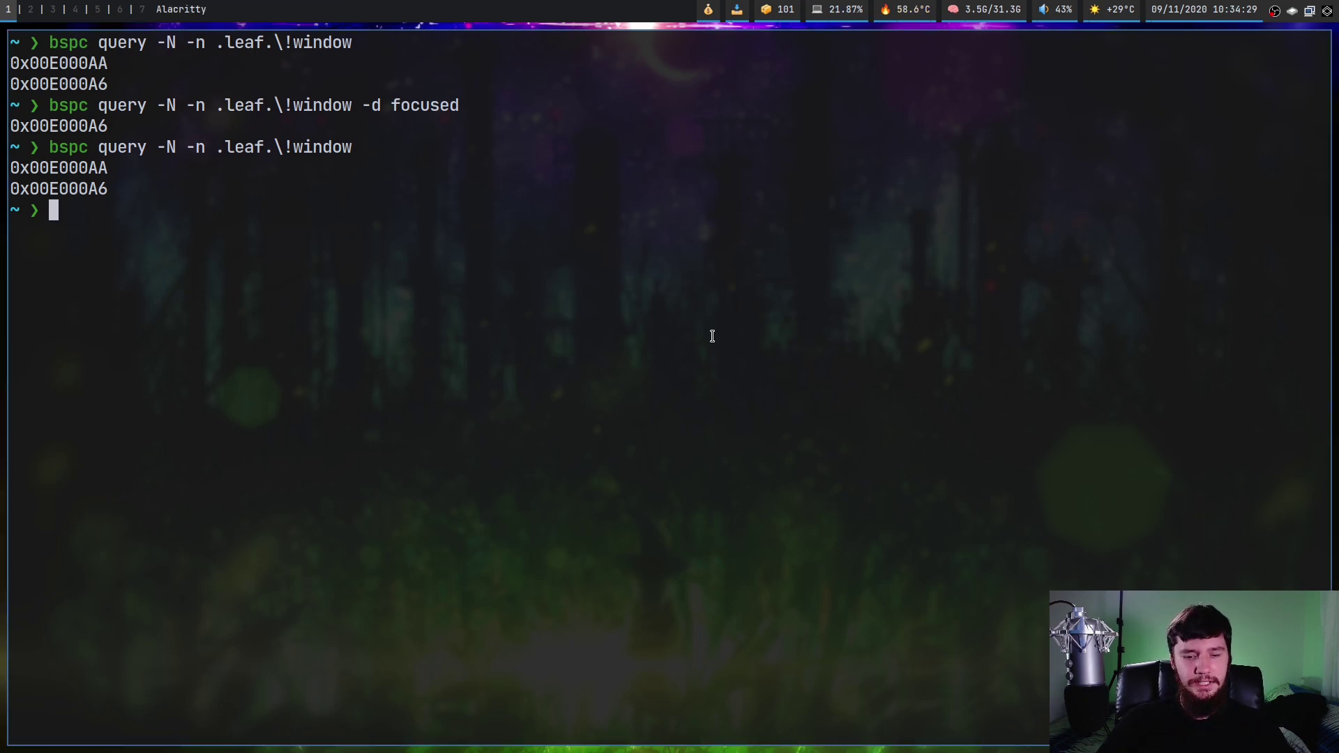
Enter the command "bspc node ID -n $(bspc query -N -n .leaf.\!window)", reusing the earlier receptacle query, without running it
type("ibspc node ")
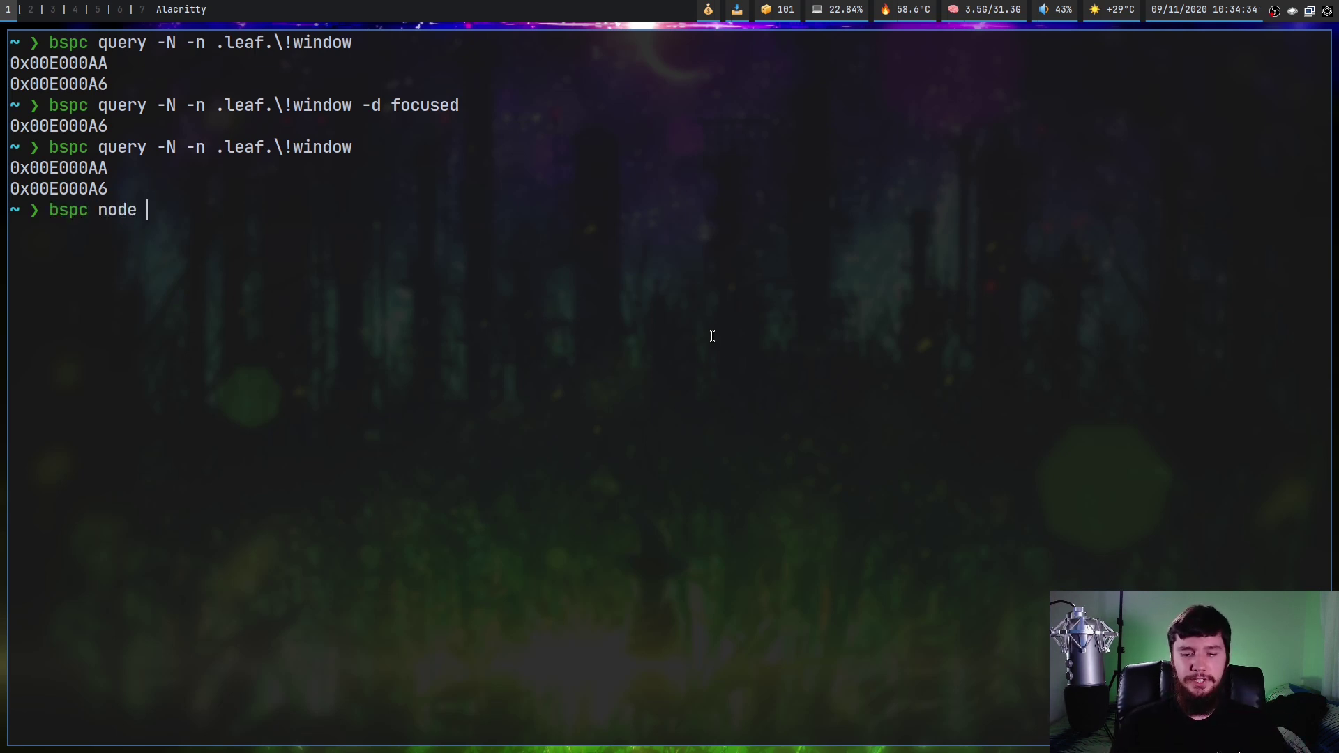
type("ID")
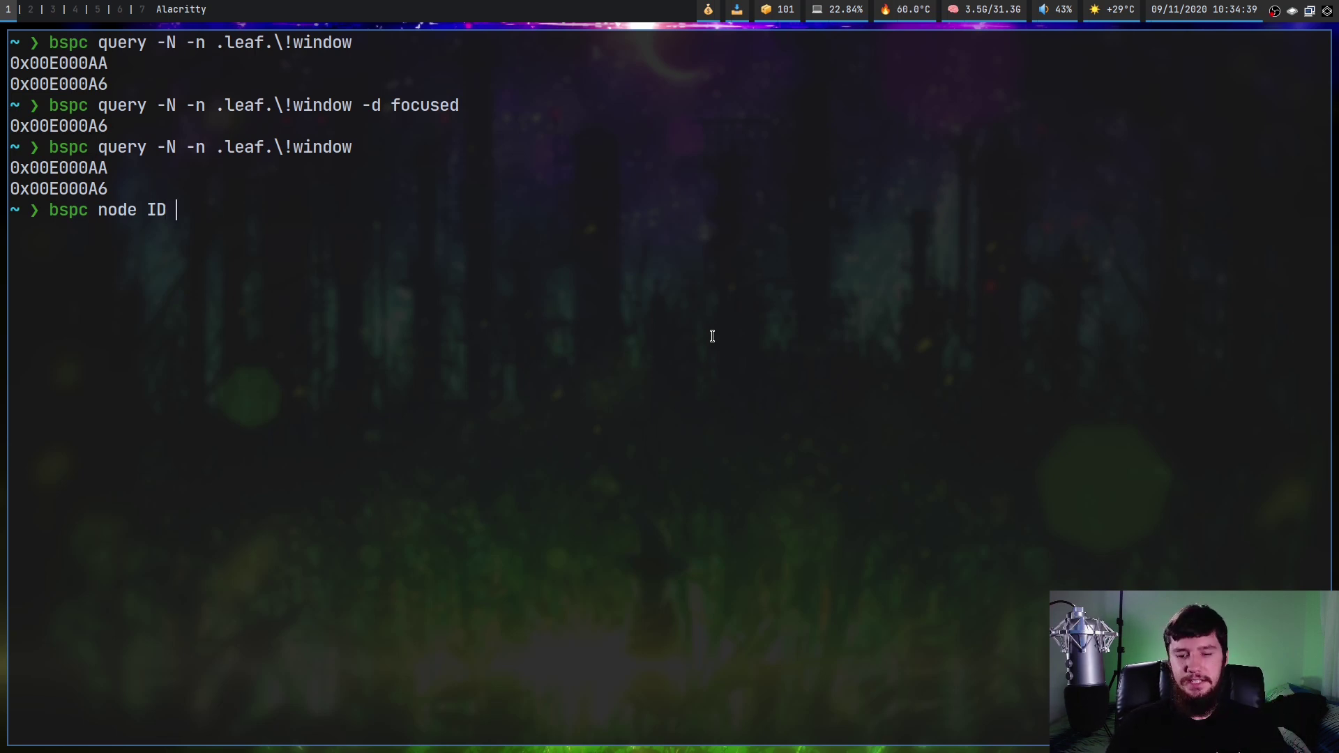
type(" -n")
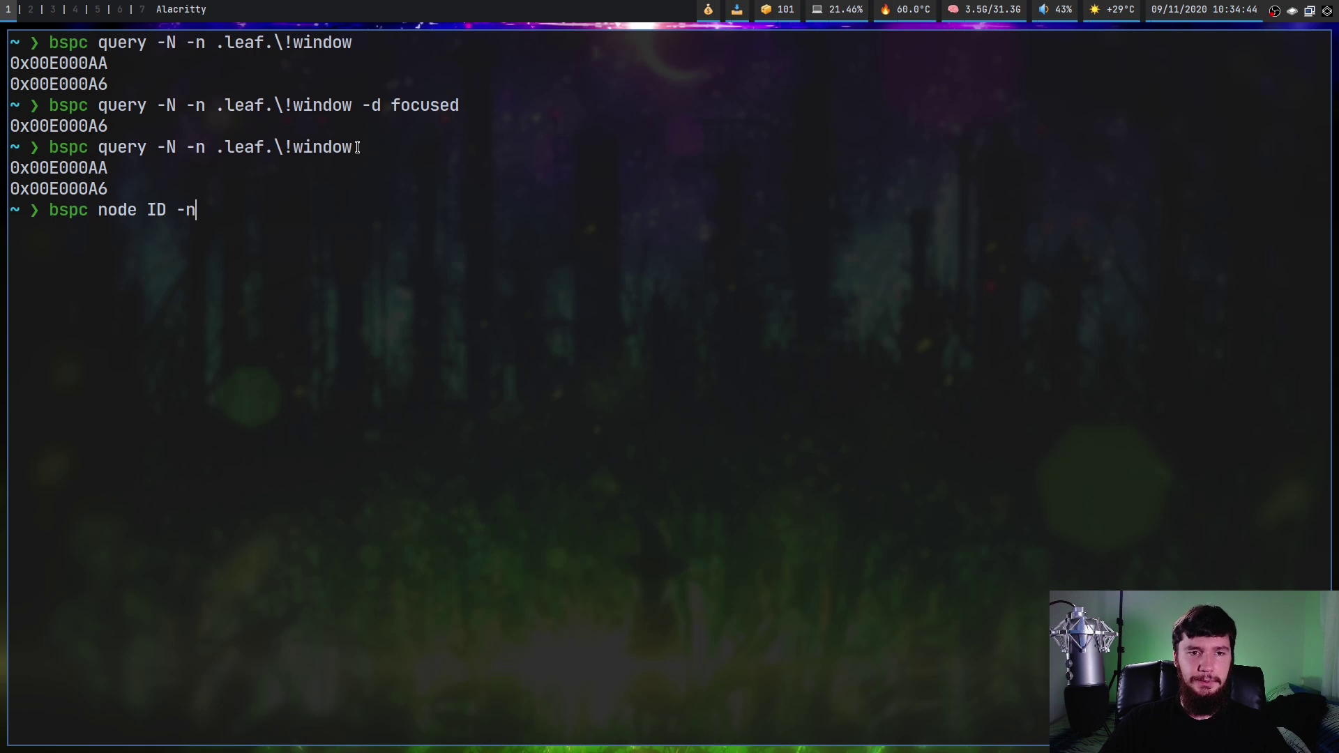
left_click_drag(353, 147, 46, 142)
key("super+c")
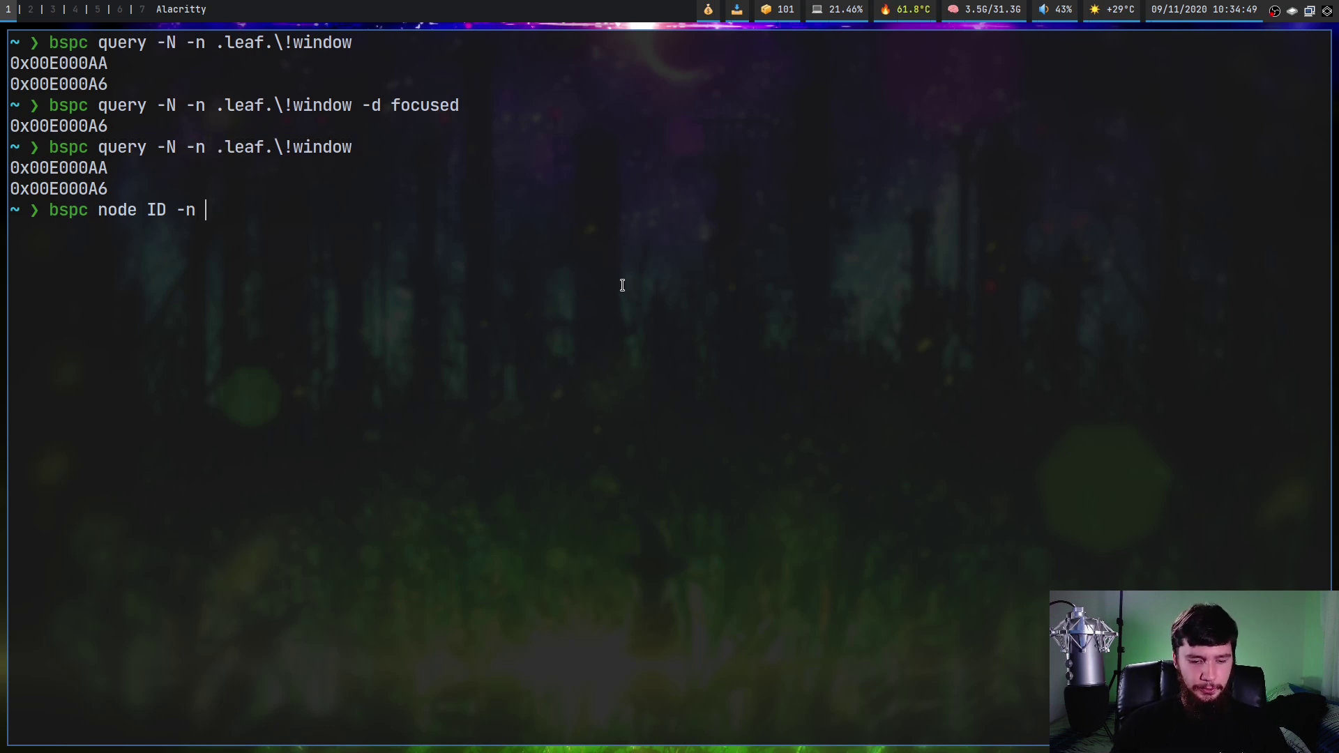
type("$(")
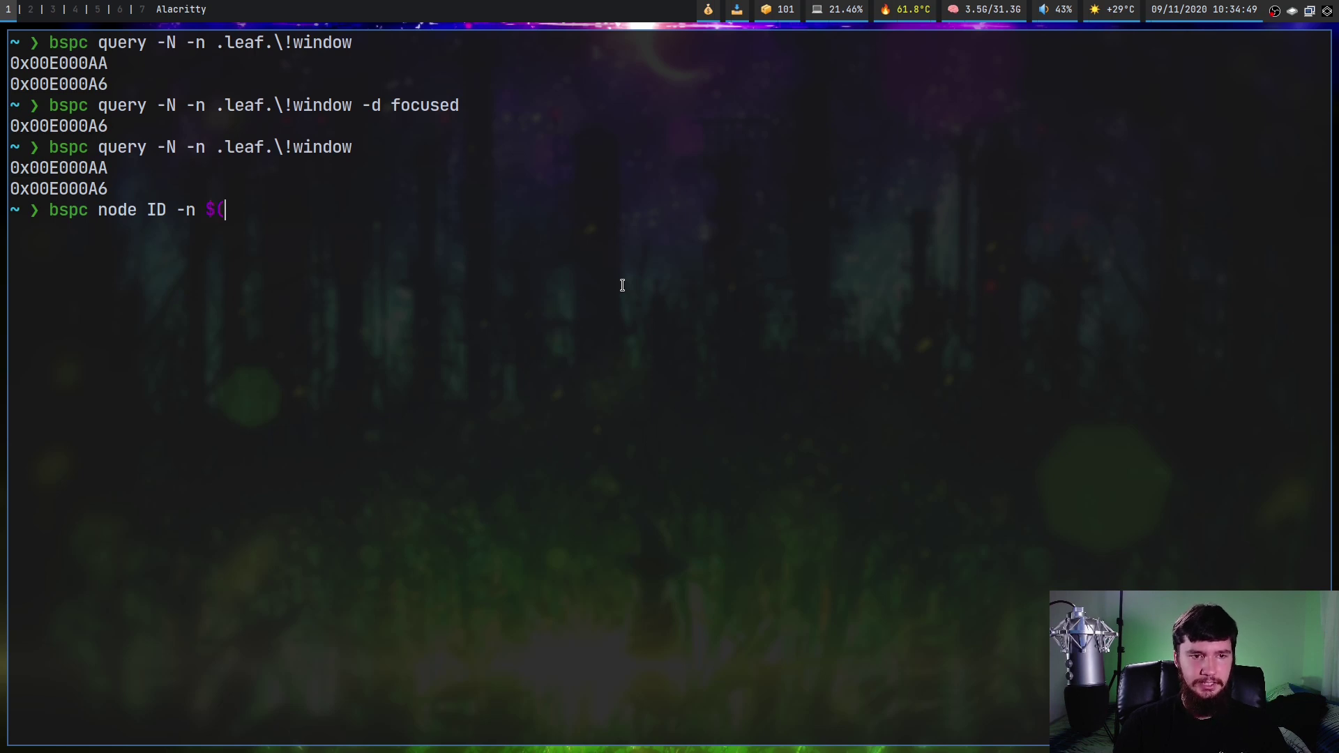
middle_click(622, 285)
type(")")
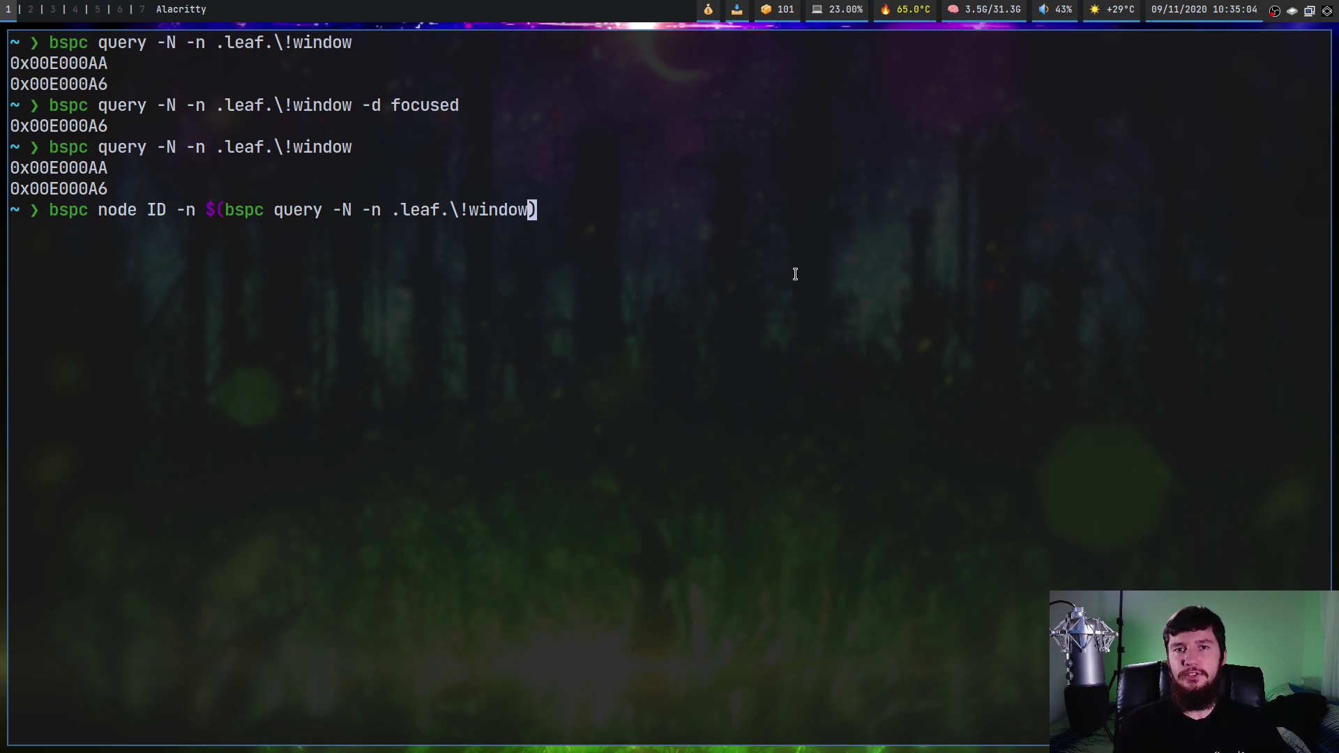
Replace the ID placeholder in the command with "$(bspc query -N -n focused)"
key("Left")
key("Home")
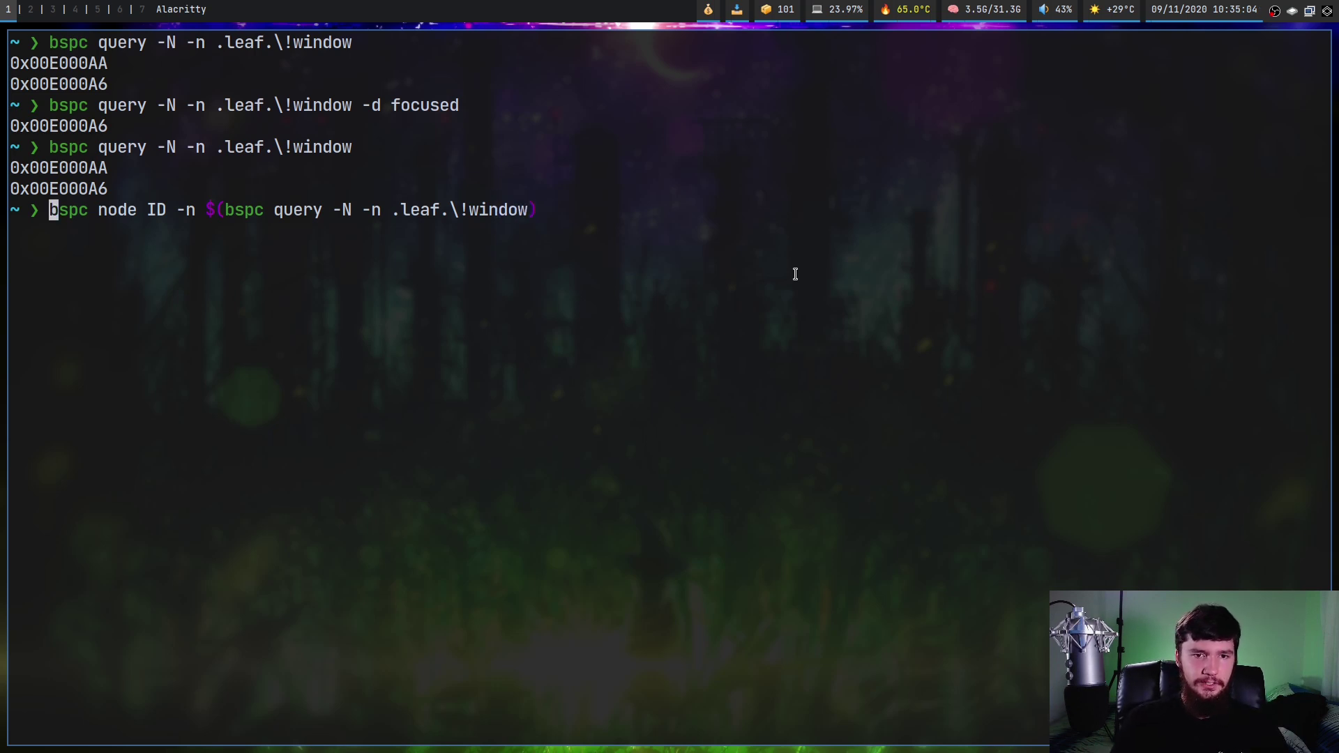
key("Right")
key("w")
key("w")
key("l")
key("l")
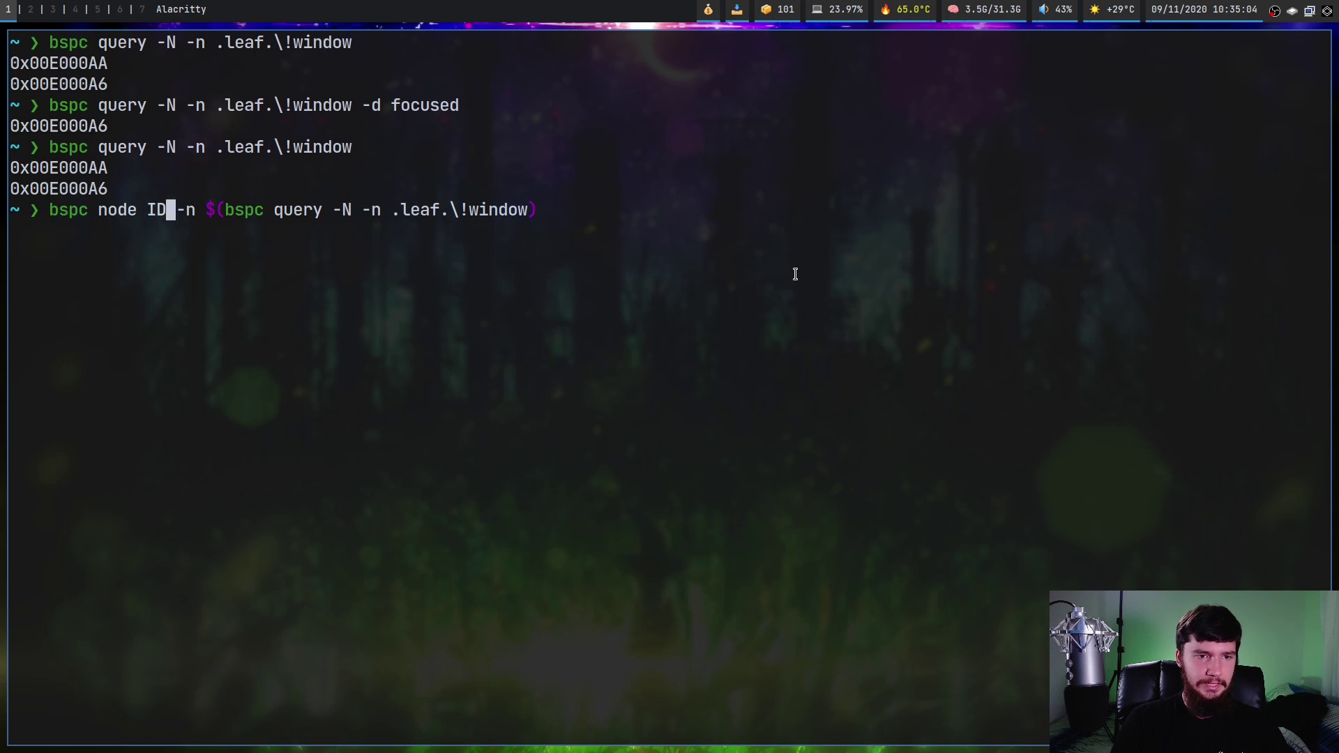
key("i")
key("BackSpace")
key("BackSpace")
type("$(")
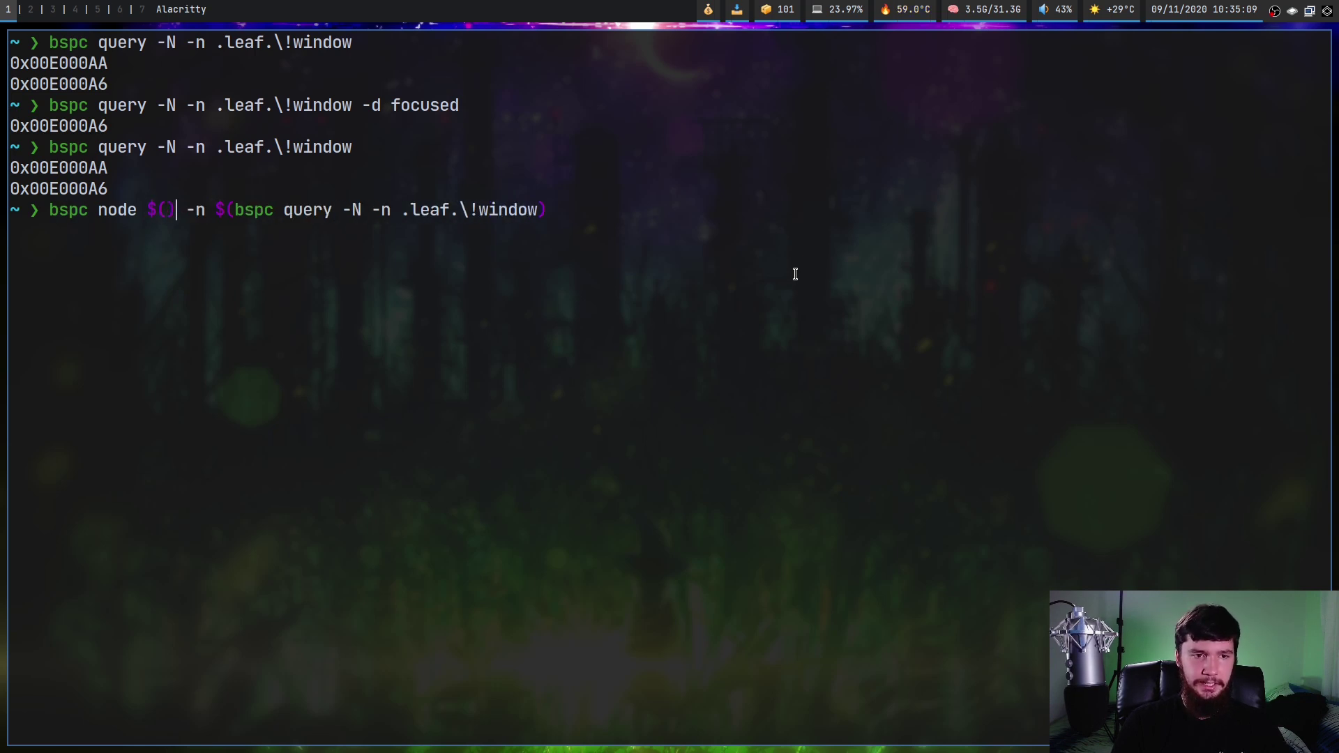
type("bspc query ")
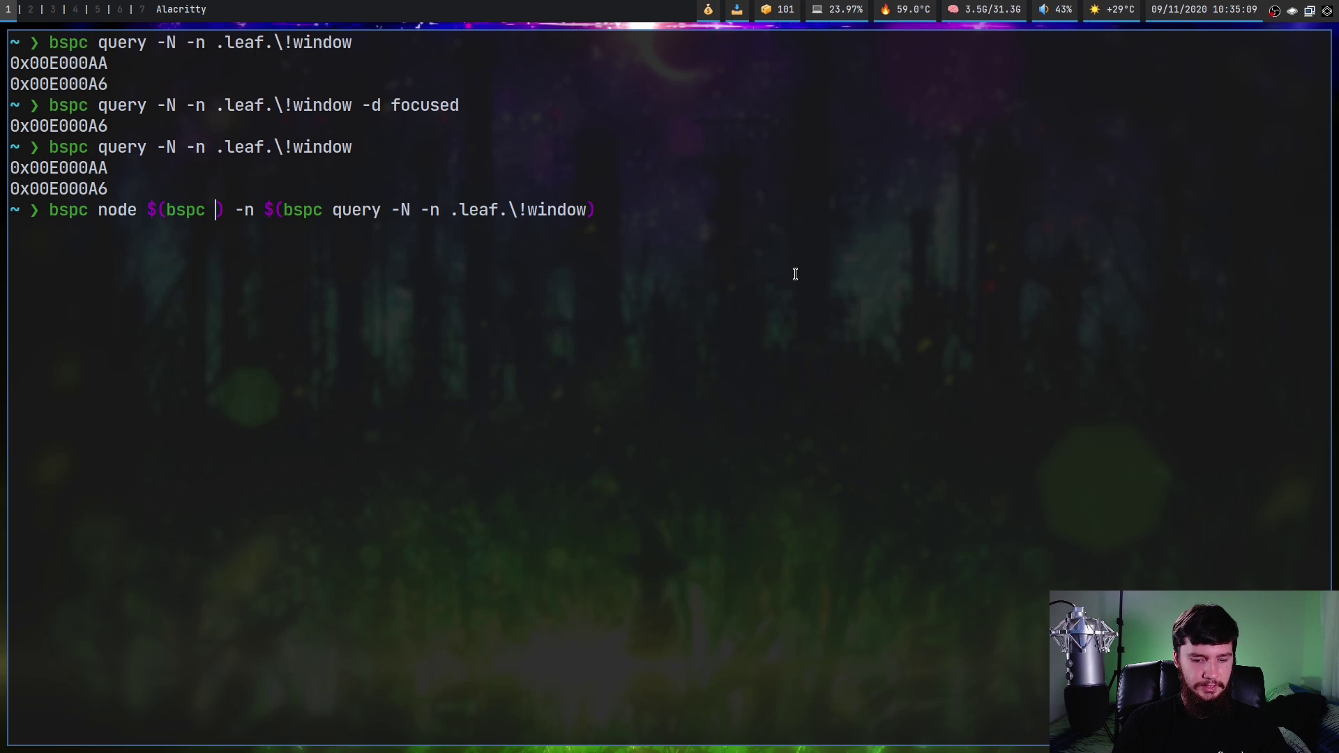
type("-N -n ")
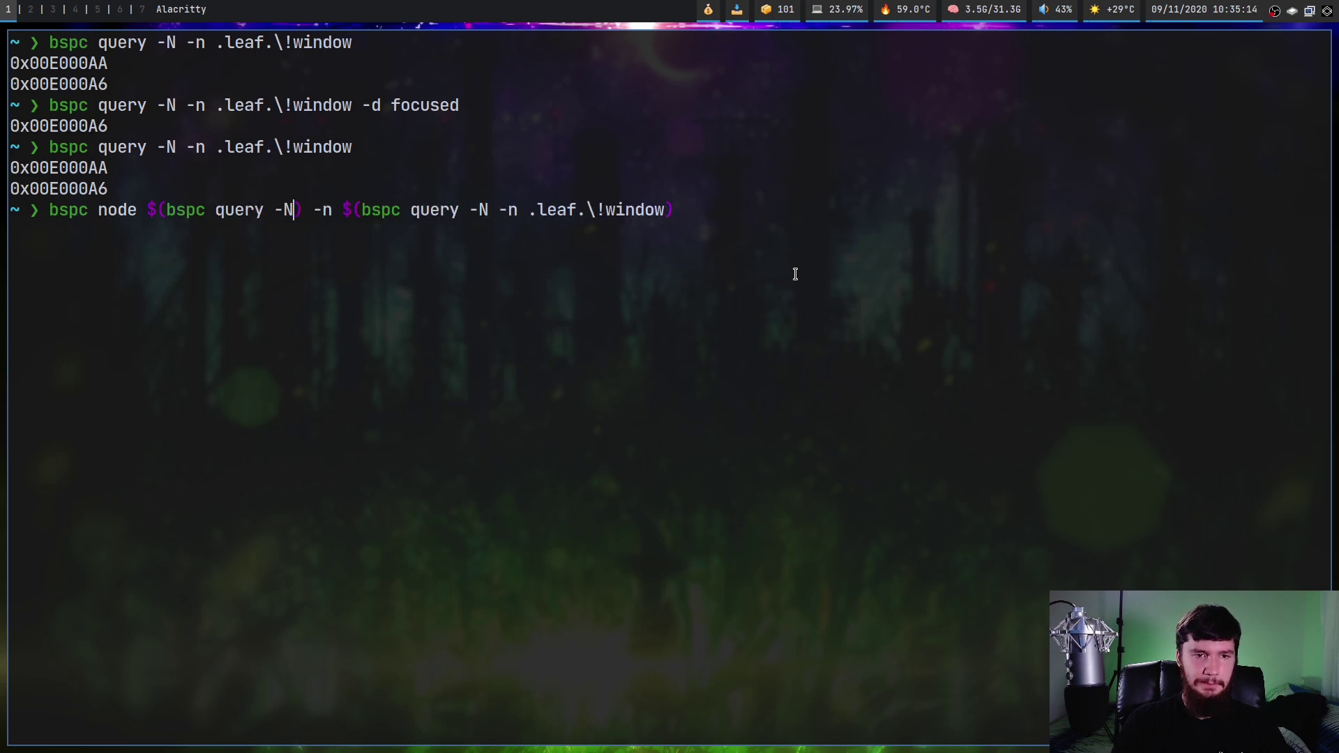
type("focused")
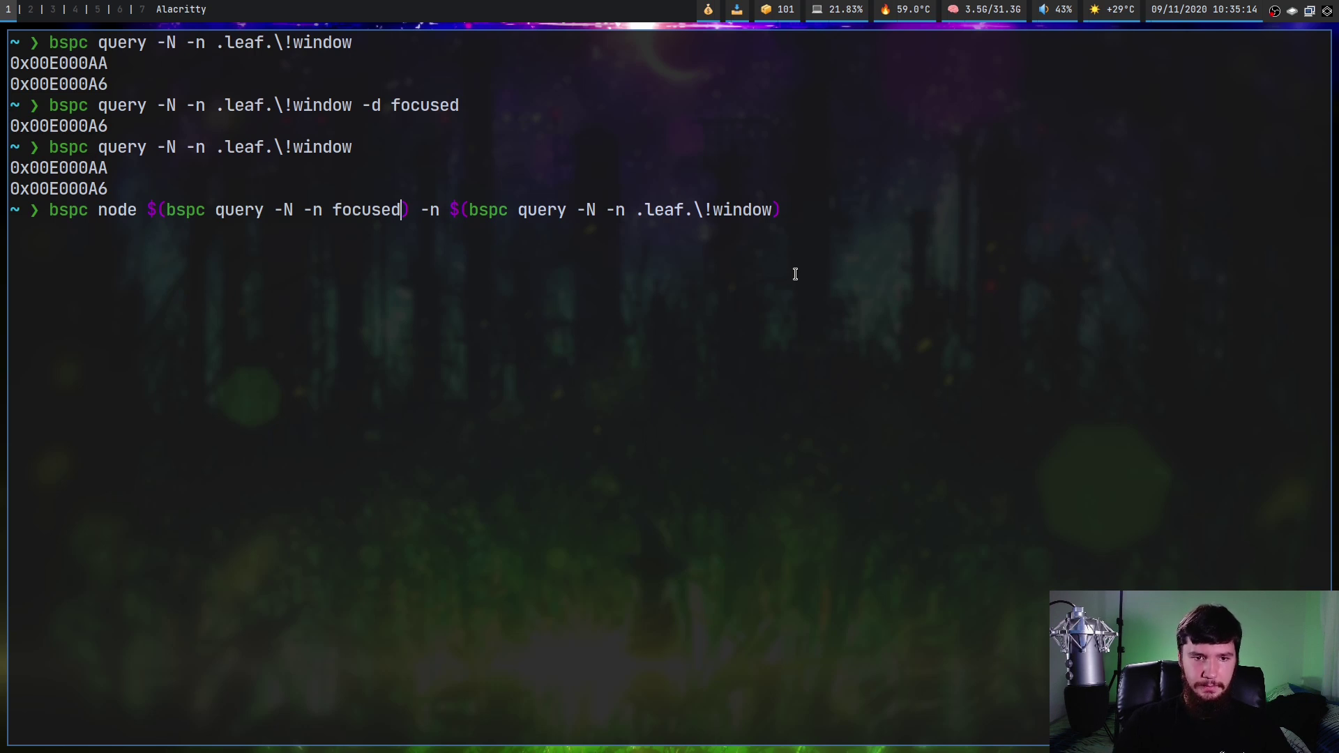
Return to the tiled layout and run the prepared bspc node command to move the focused terminal into the receptacle
key("super+m")
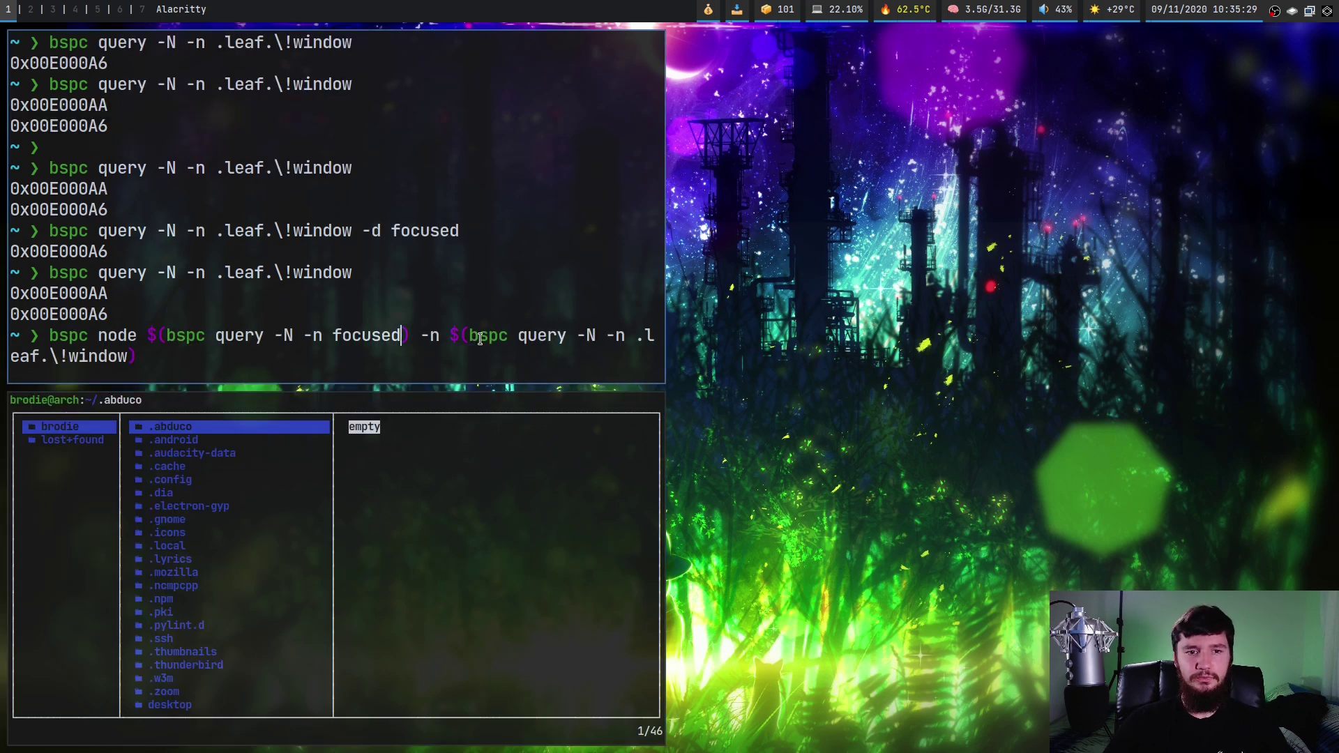
key("Return")
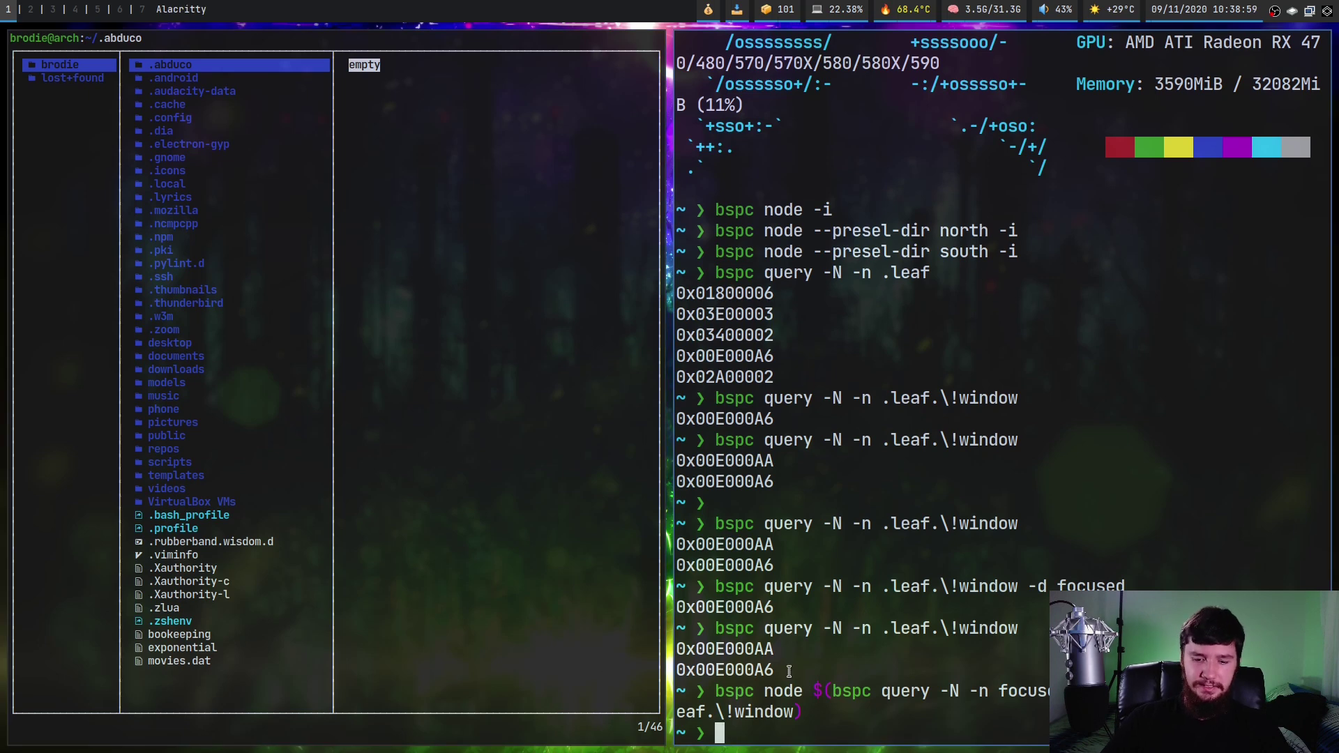
Insert a receptacle west of the terminal, and move a new terminal running vifm into it
key("super+ctrl+h")
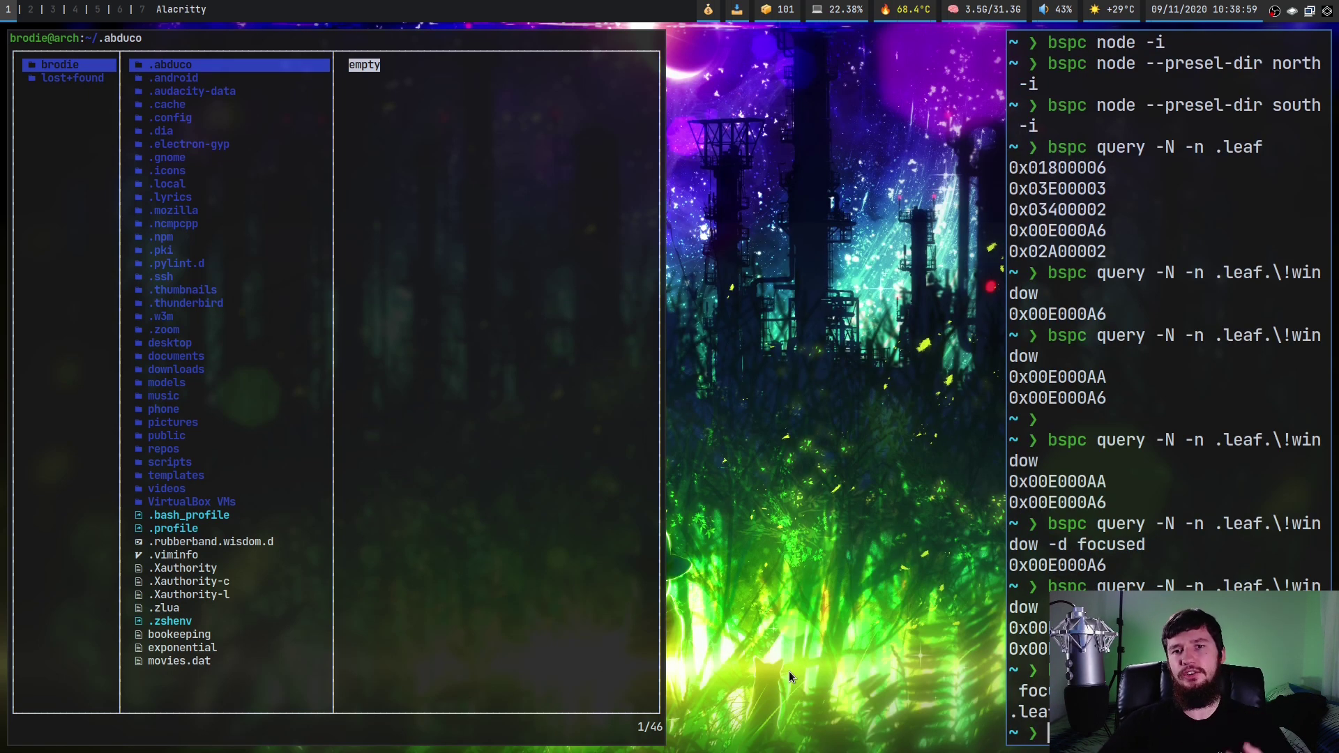
key("super+Return")
type("vifm")
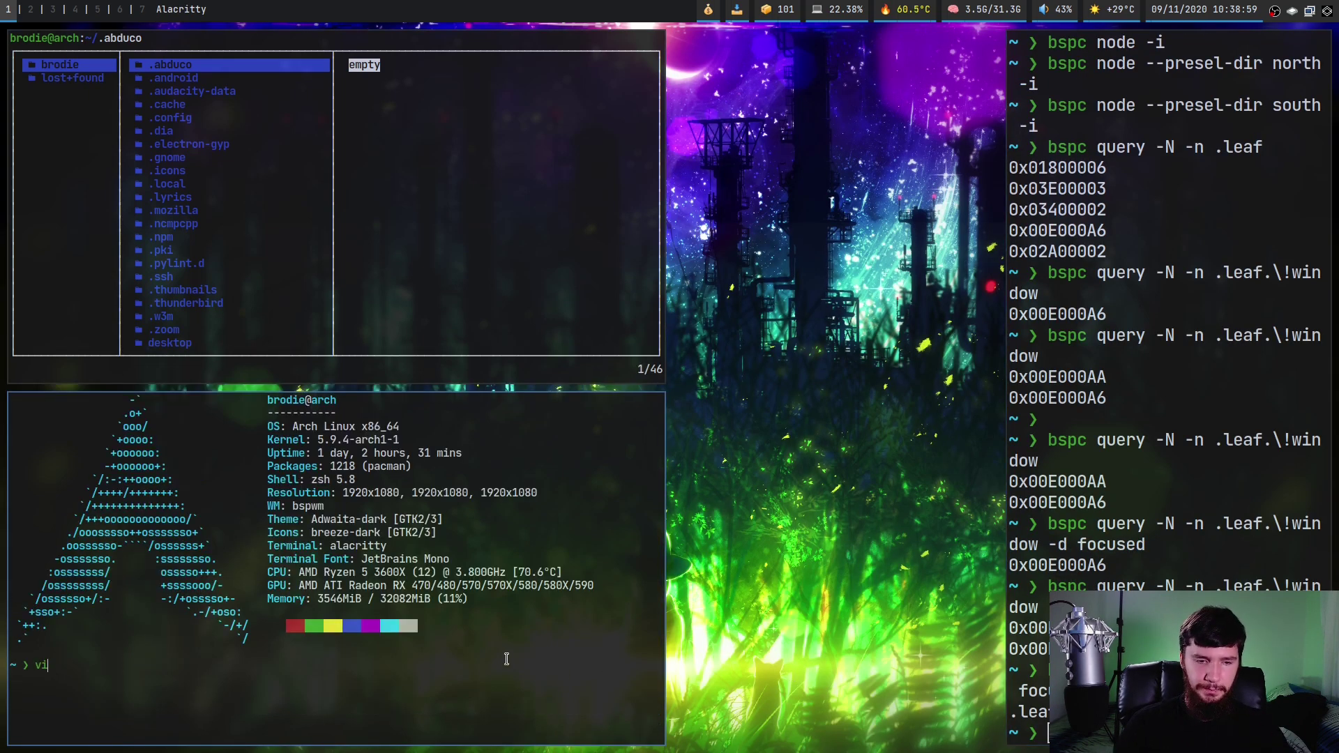
key("Return")
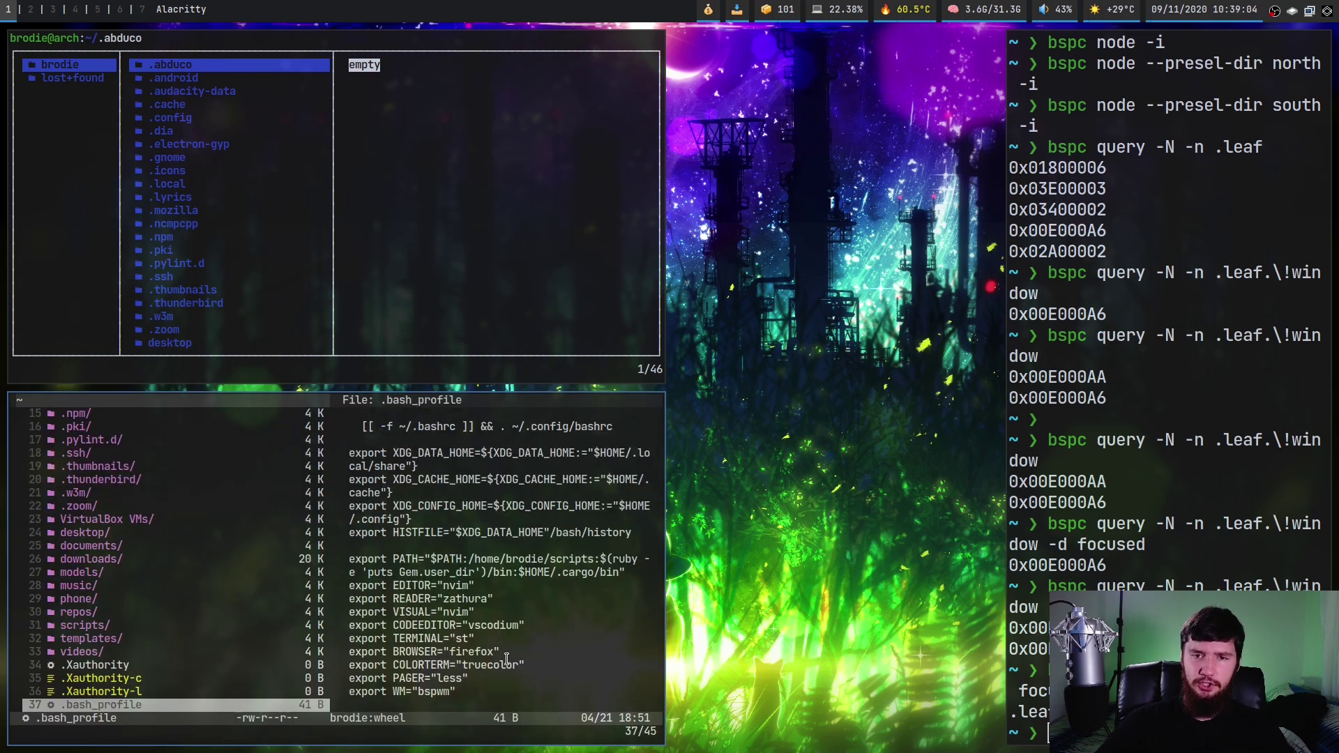
key("super+shift+i")
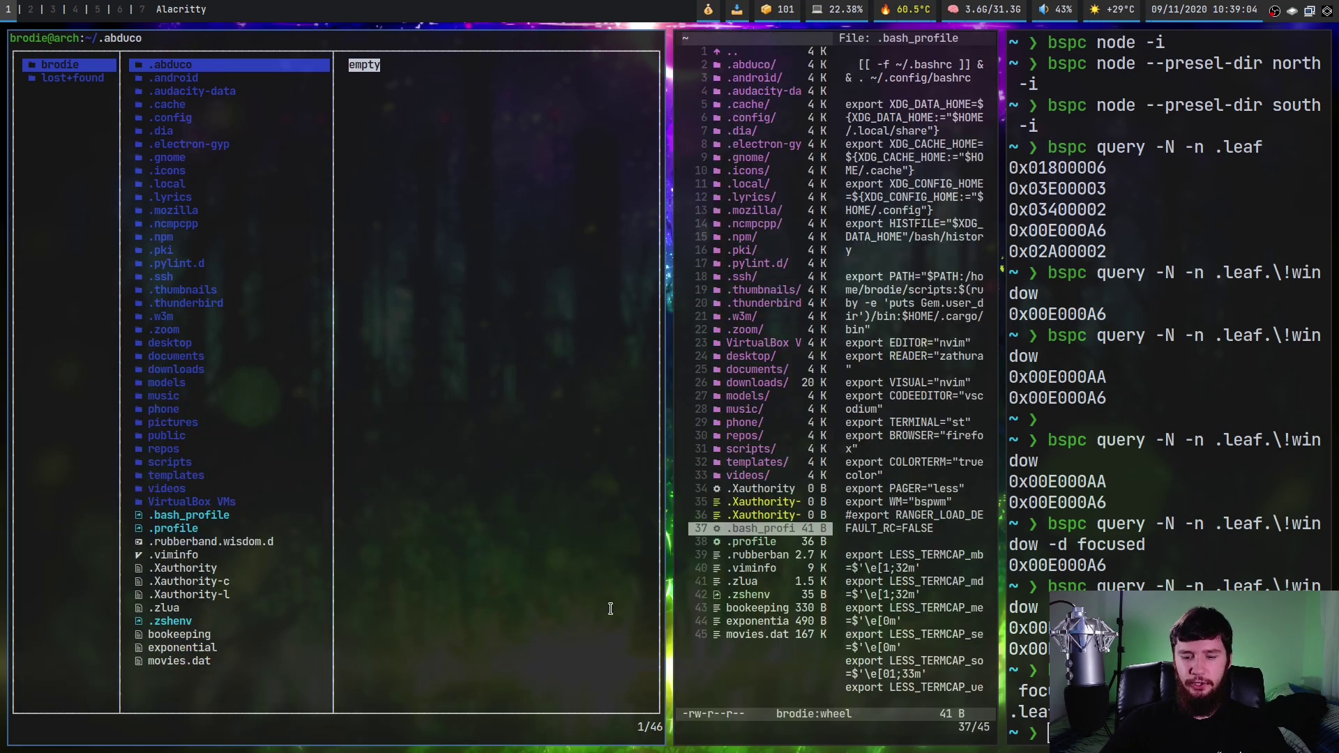
Resize the three side-by-side windows to uneven widths by shifting both dividers west
left_click_drag(791, 565, 479, 528)
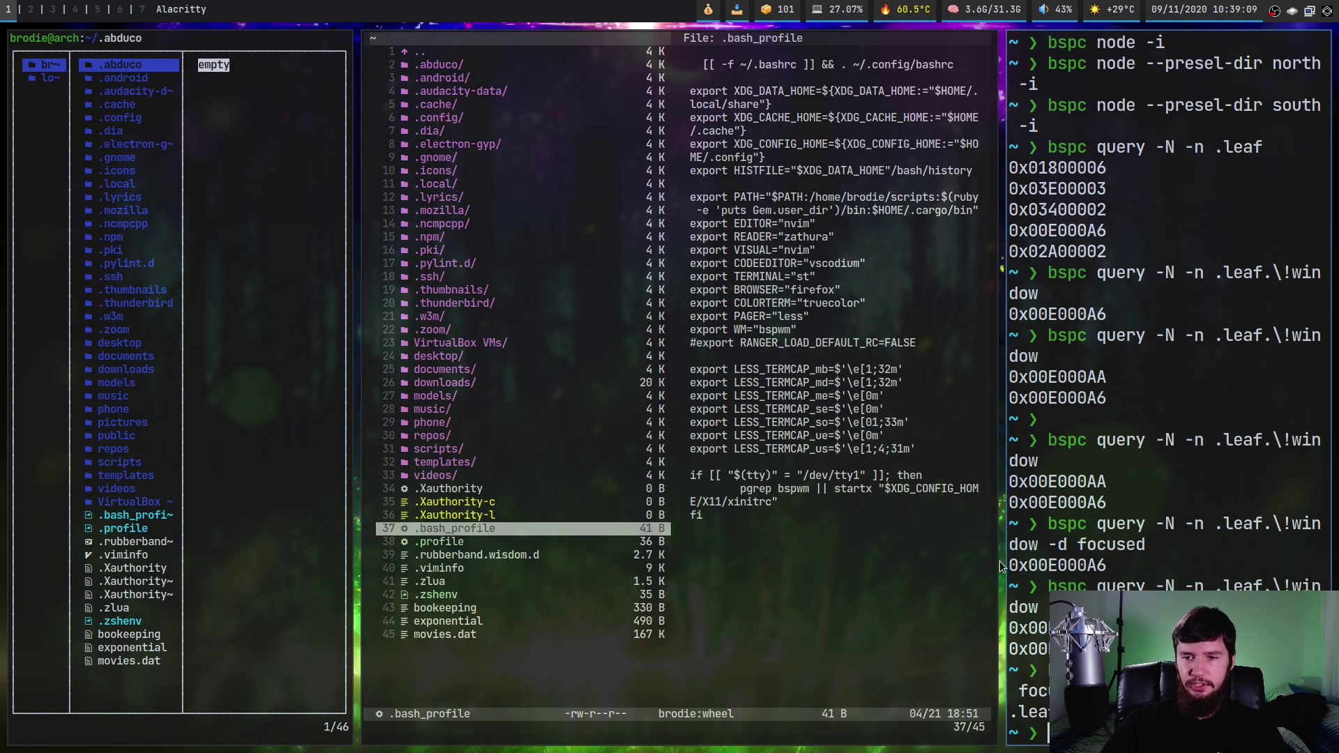
left_click_drag(1071, 535, 816, 542)
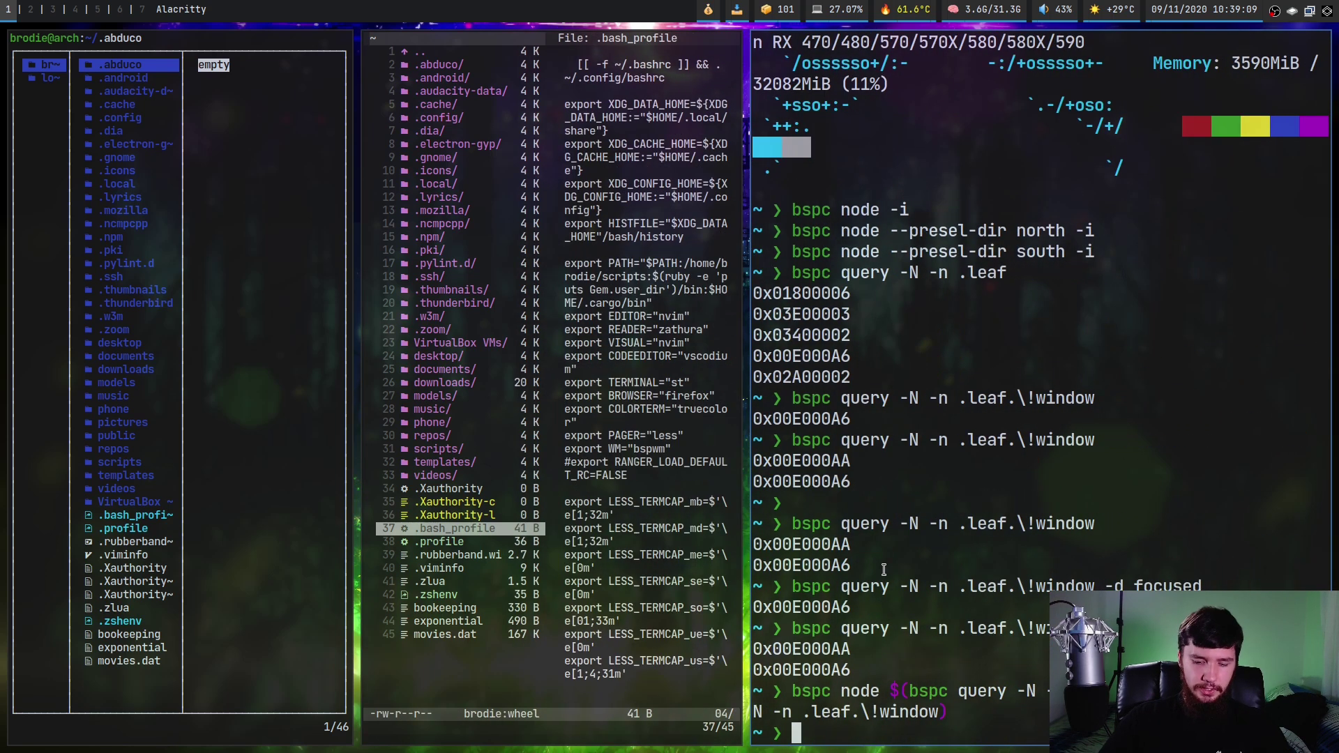
Run "bspc node @/ -B" to balance all windows on the desktop
type("bspc ")
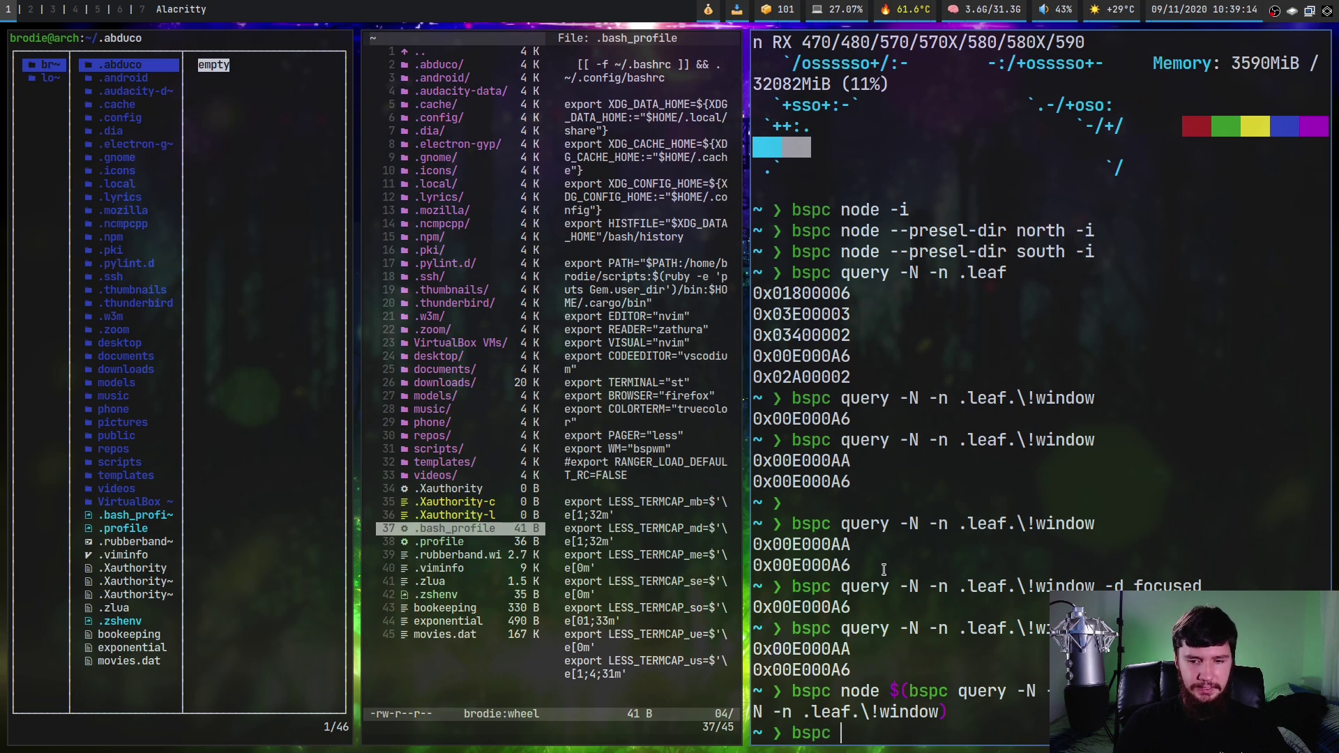
type("node @/")
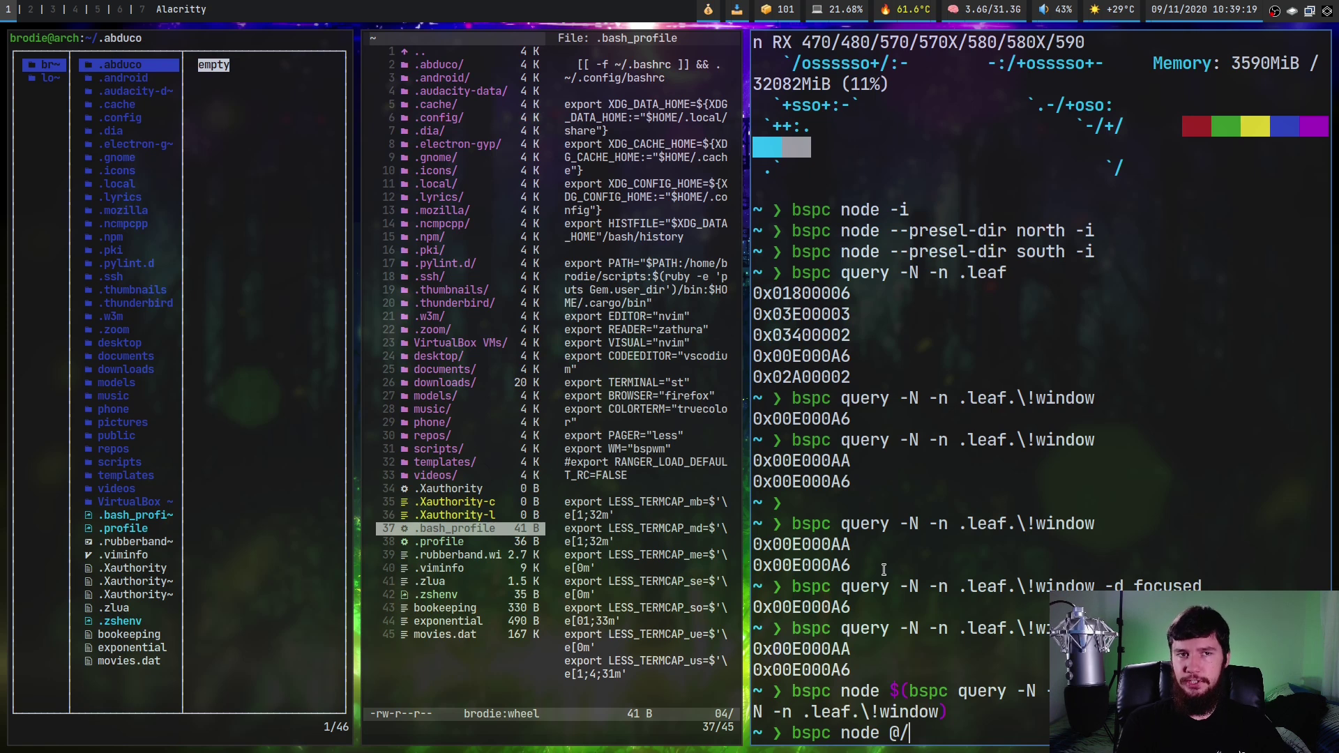
type(" -B")
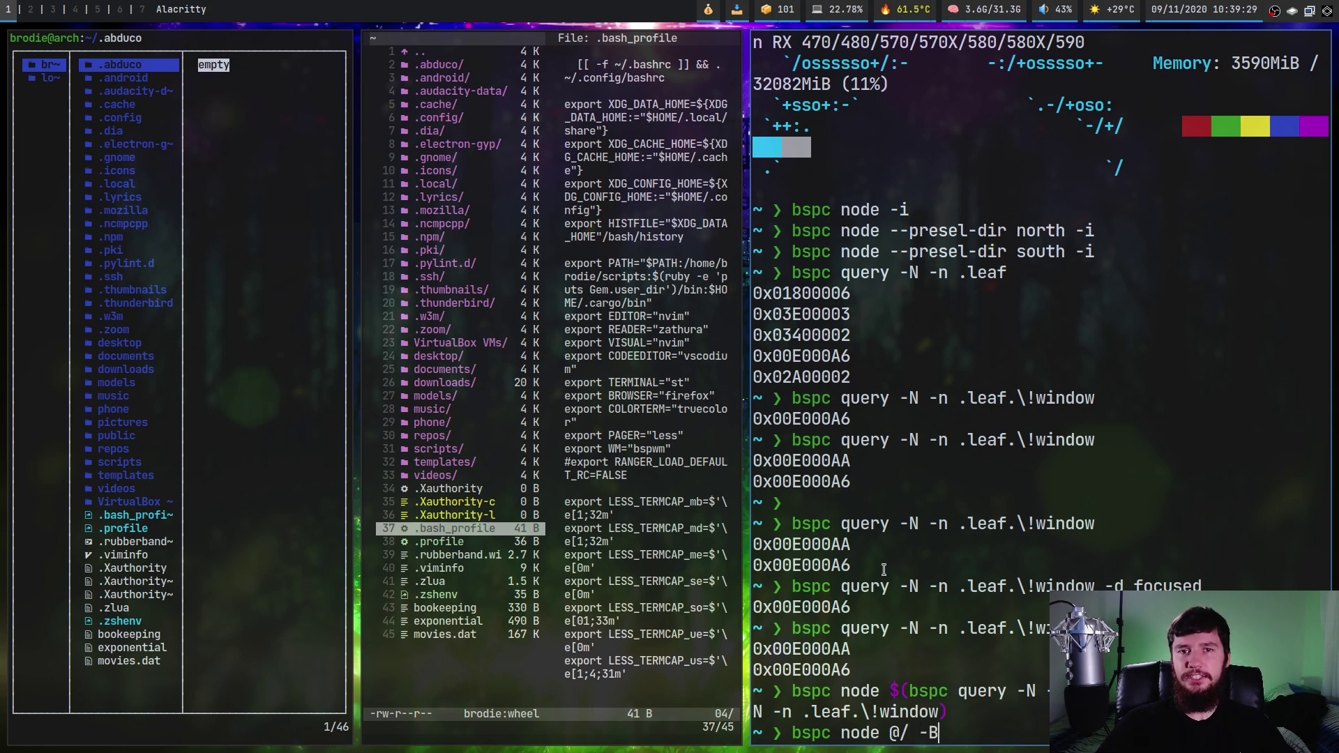
key("Return")
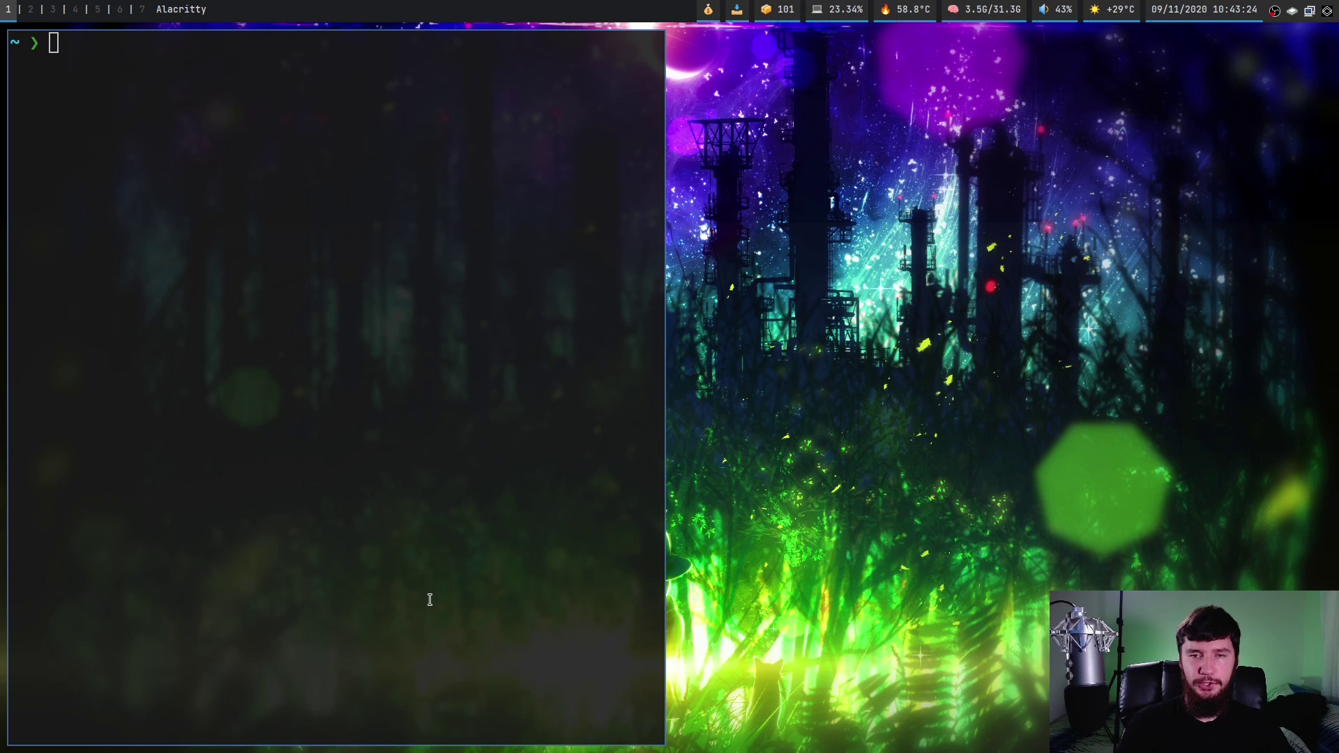
Place a ranger window in the empty receptacle east of the terminal, and quit ranger
key("super+r")
key("super+shift+i")
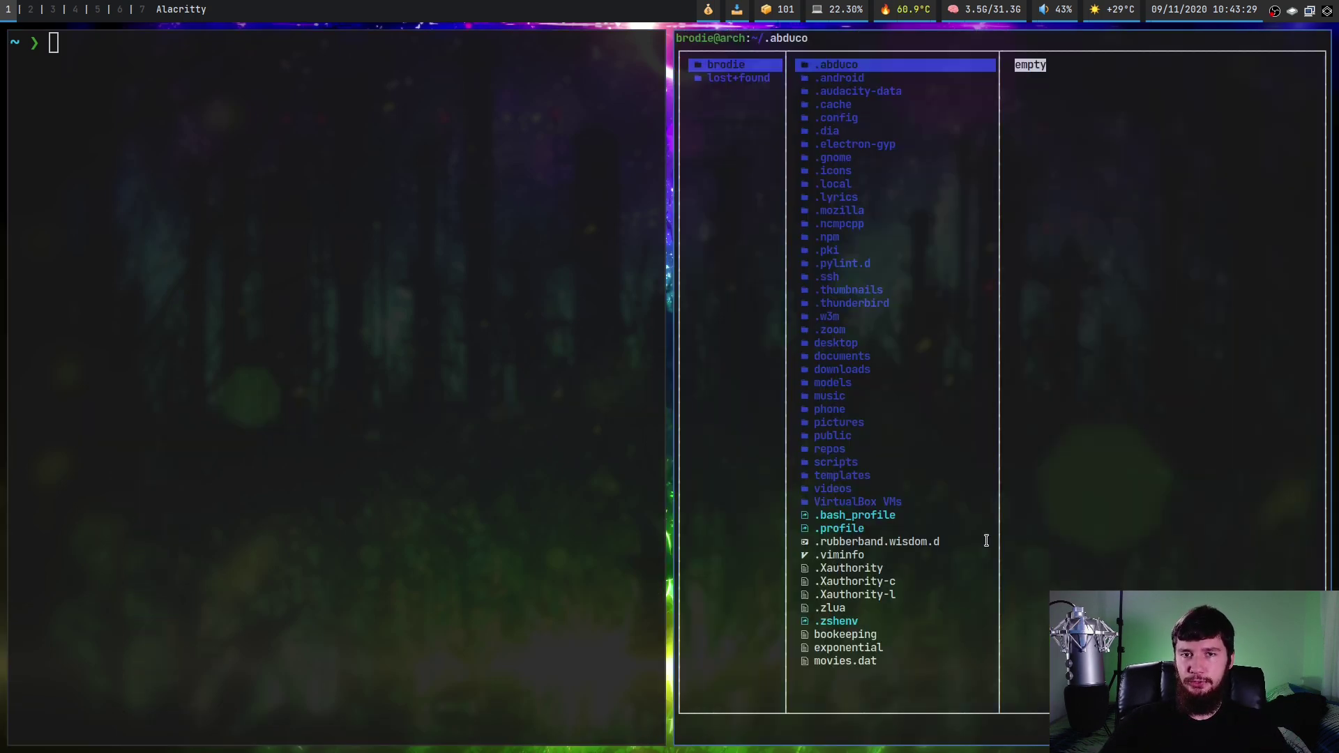
key("q")
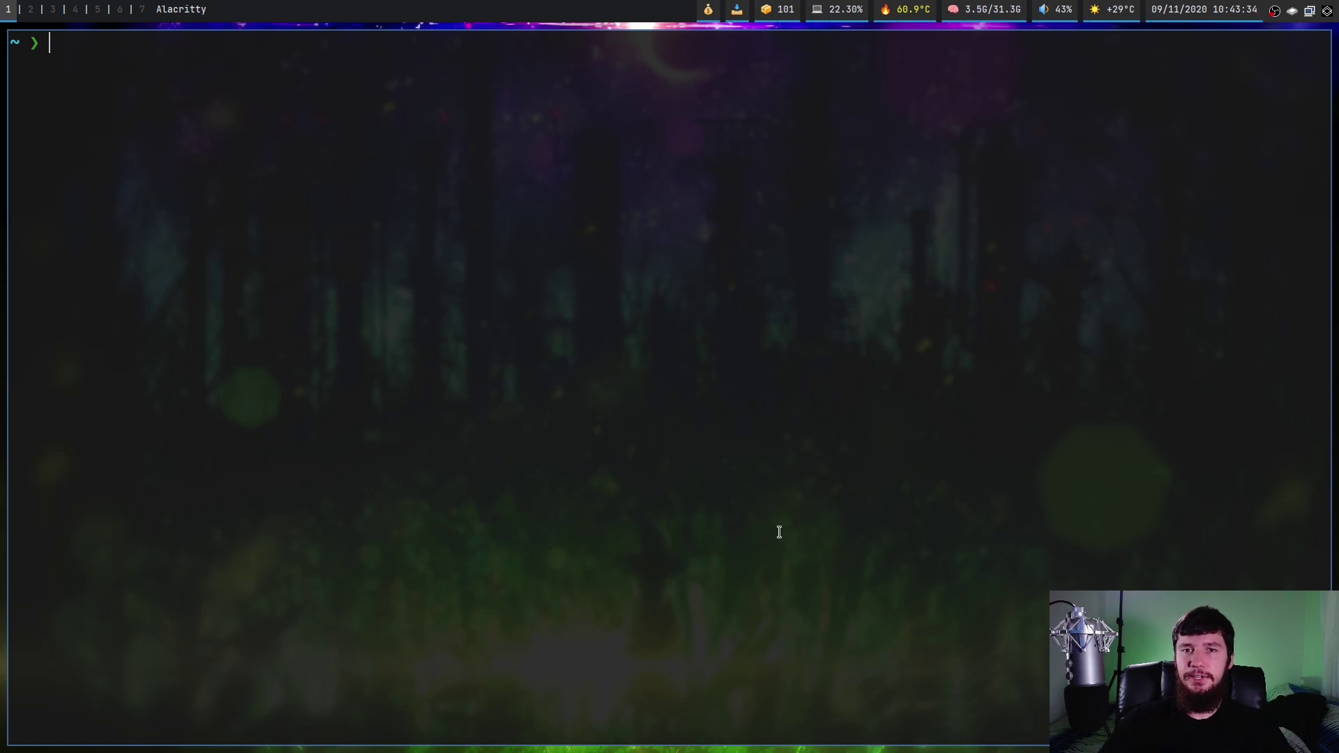
Insert receptacles east and north of the terminal, and remove them with a for loop running "bspc node $win -k" over "bspc query -N -n .leaf.\!window"
key("super+Return")
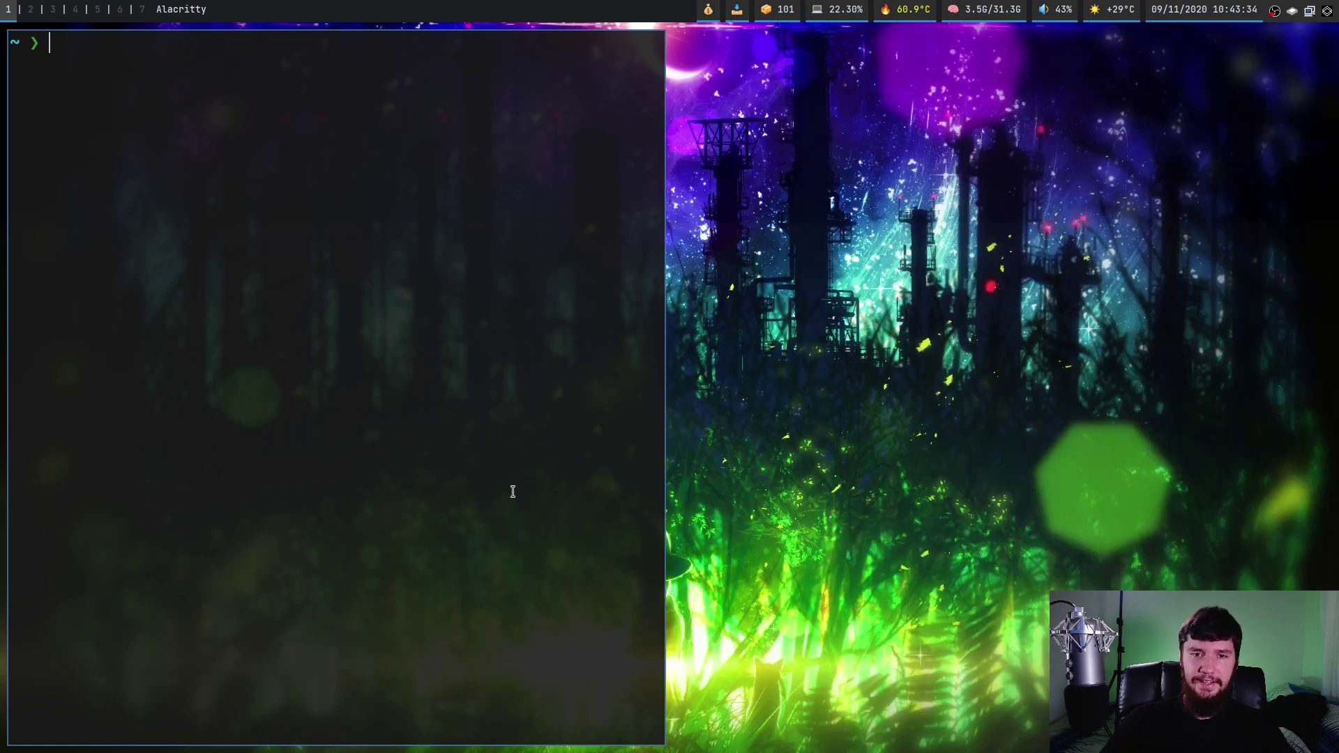
key("super+i")
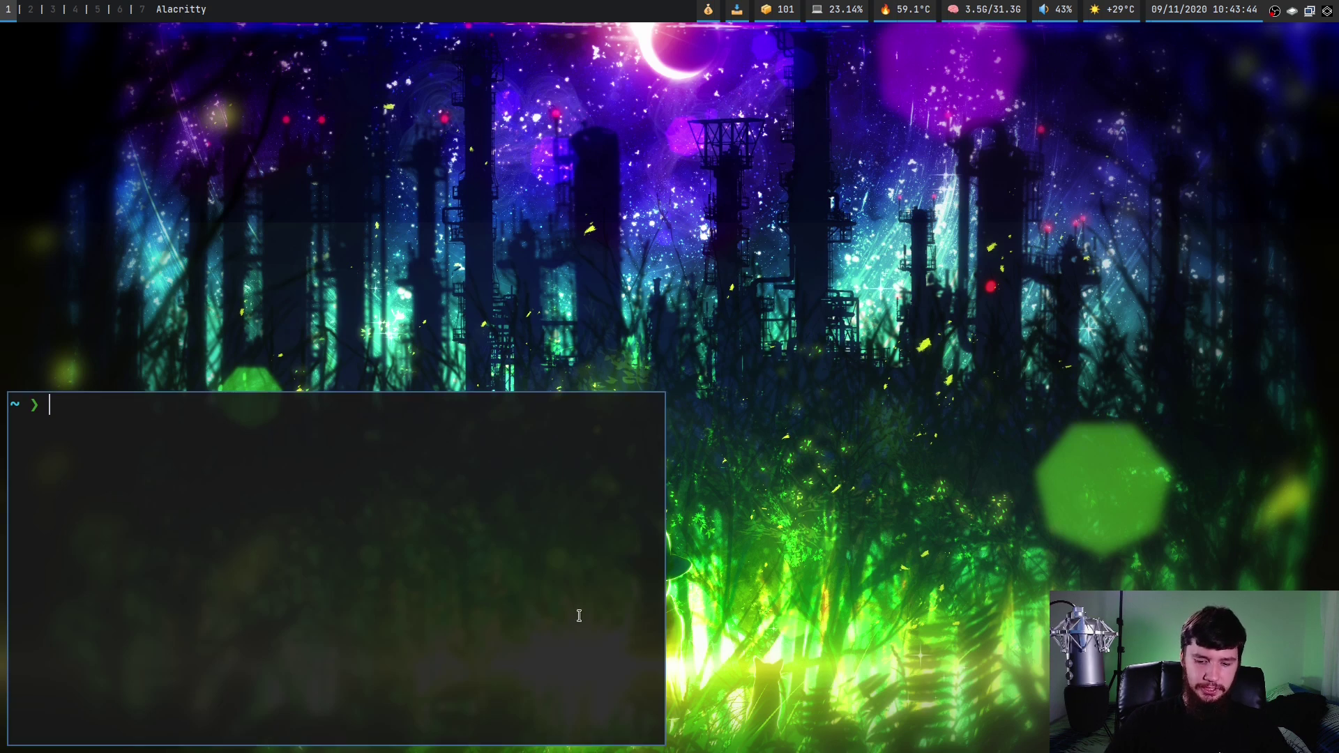
type("for win in `bspc query -N -n .leaf.\\\\!window`; do bspc node $win -k ; done;")
key("Return")
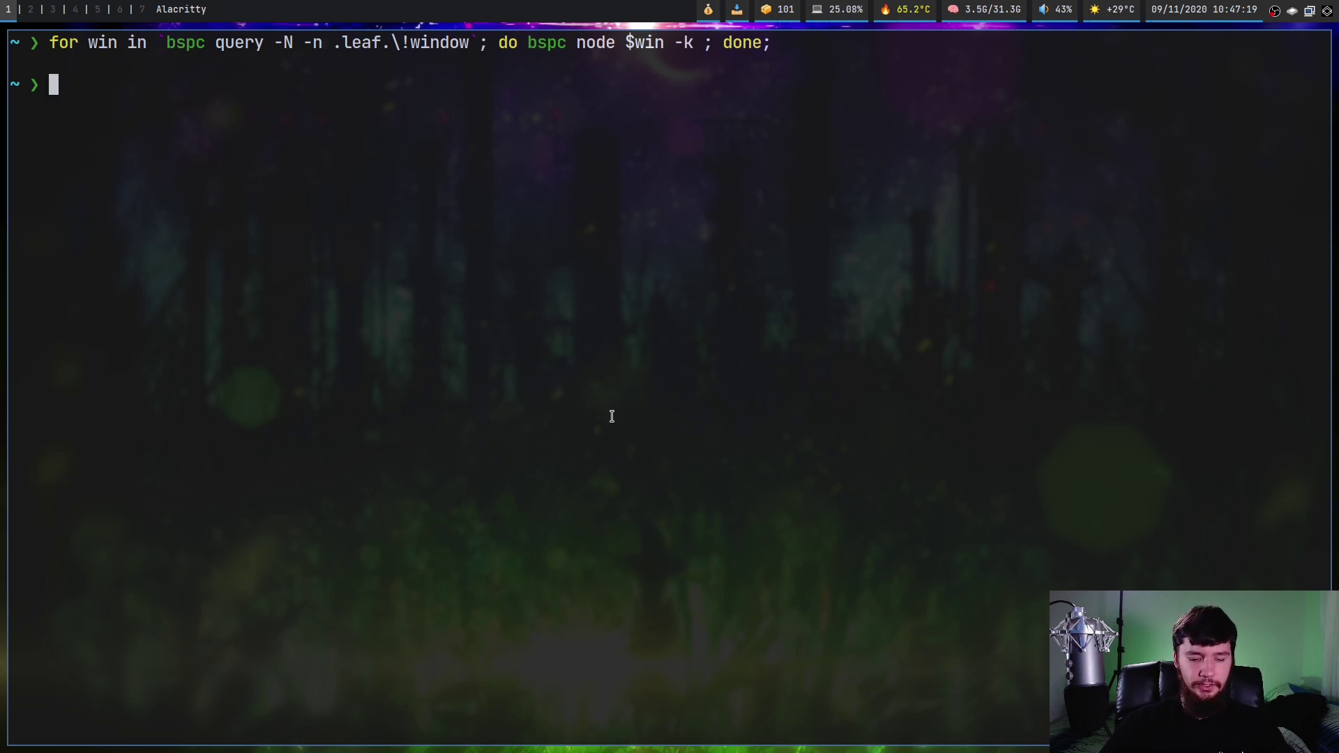
Open the sxhkdrc config file in a new editor window and enlarge its text
key("super+c")
type("sx")
key("Return")
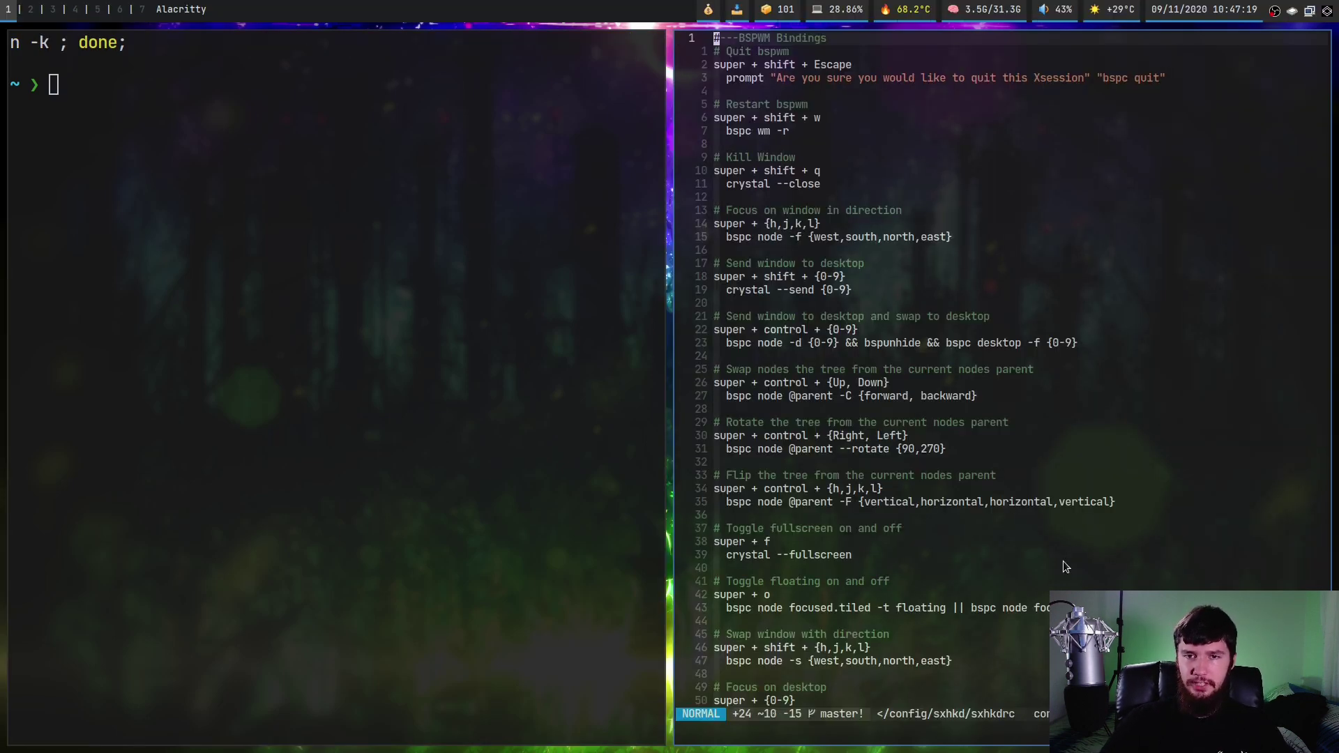
key("ctrl+equal")
key("ctrl+equal")
key("ctrl+equal")
Search the sxhkdrc file for "super + r" and enlarge the text further around the match
key("slash")
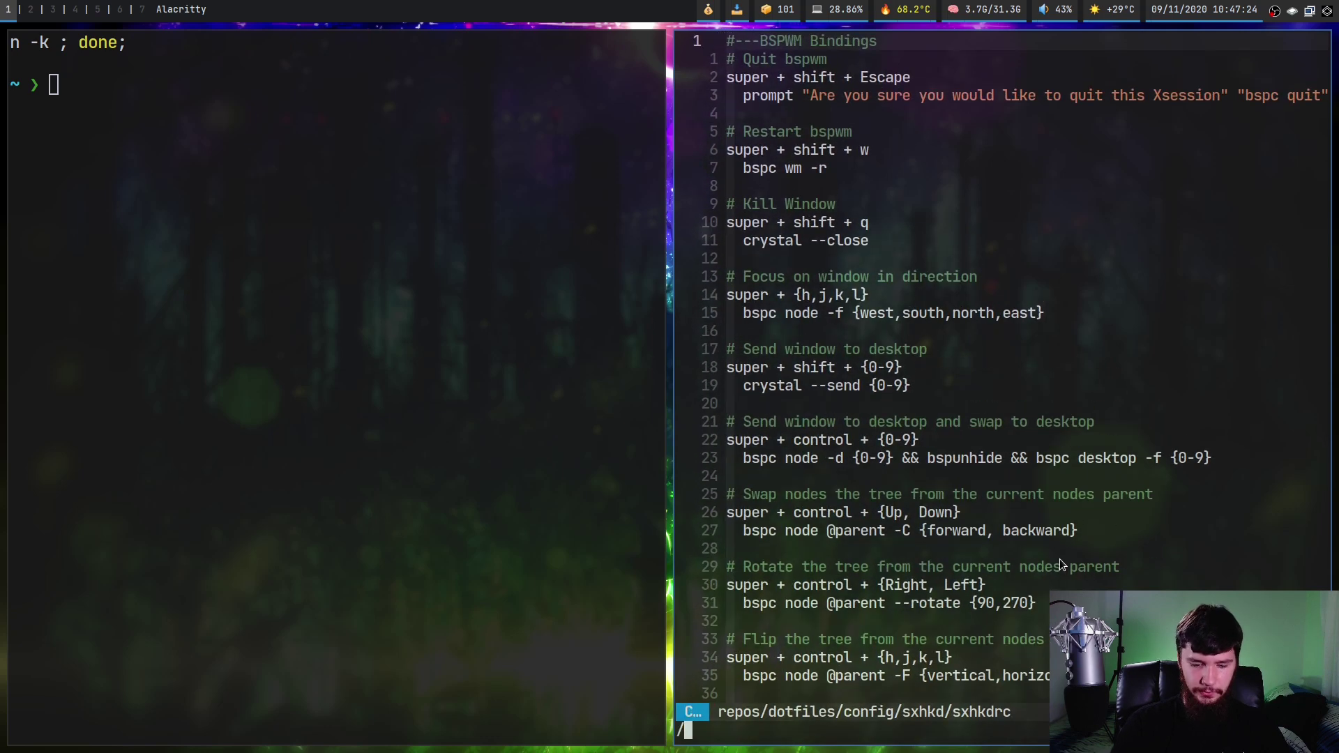
type("super + r")
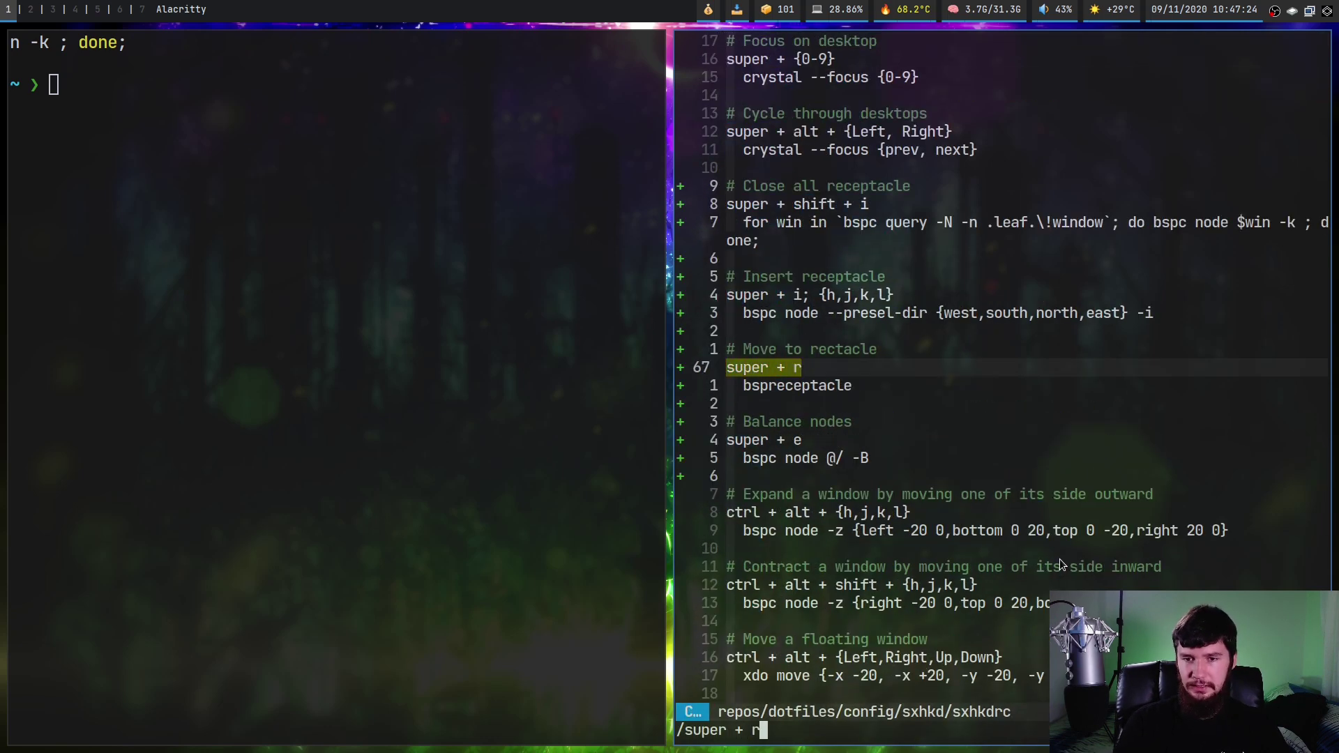
key("Return")
key("ctrl+equal")
key("ctrl+equal")
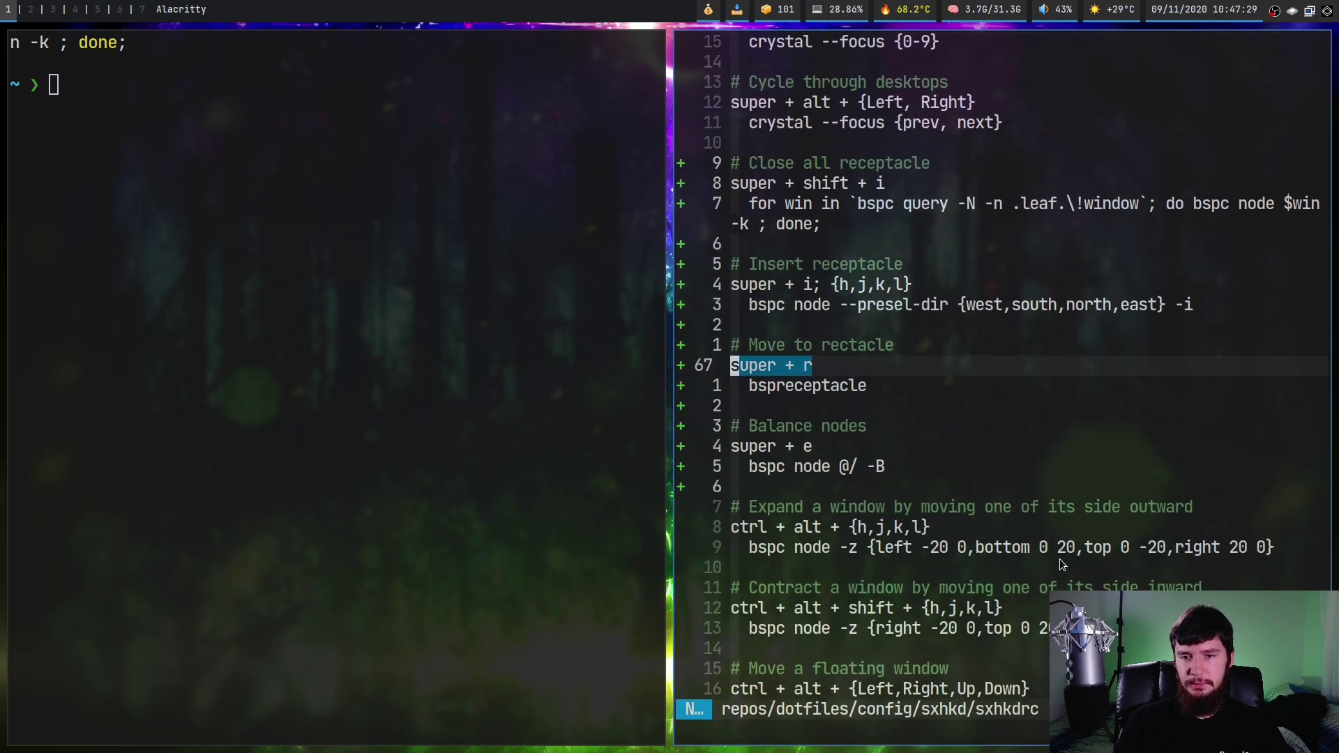
key("ctrl+equal")
key("ctrl+equal")
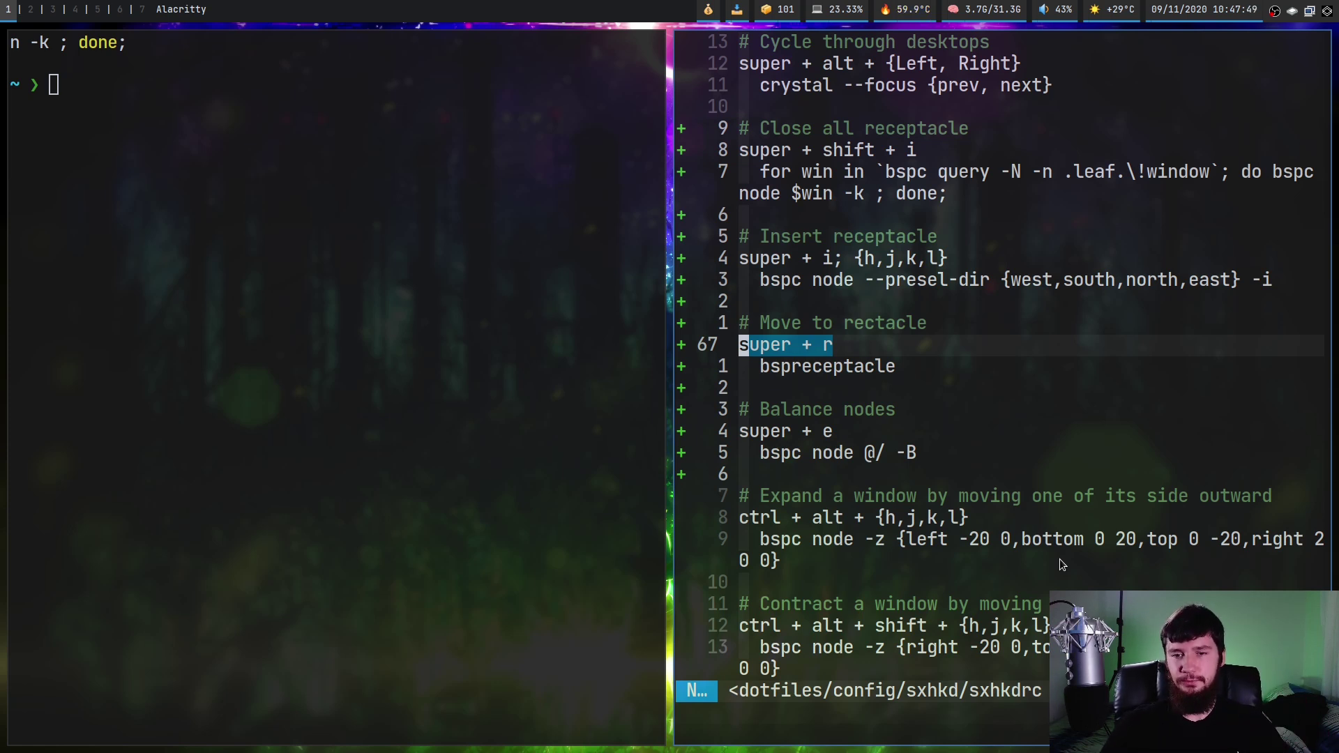
Examine the "Balance nodes" keybinding below the matched "super + r" line
key("j")
key("j")
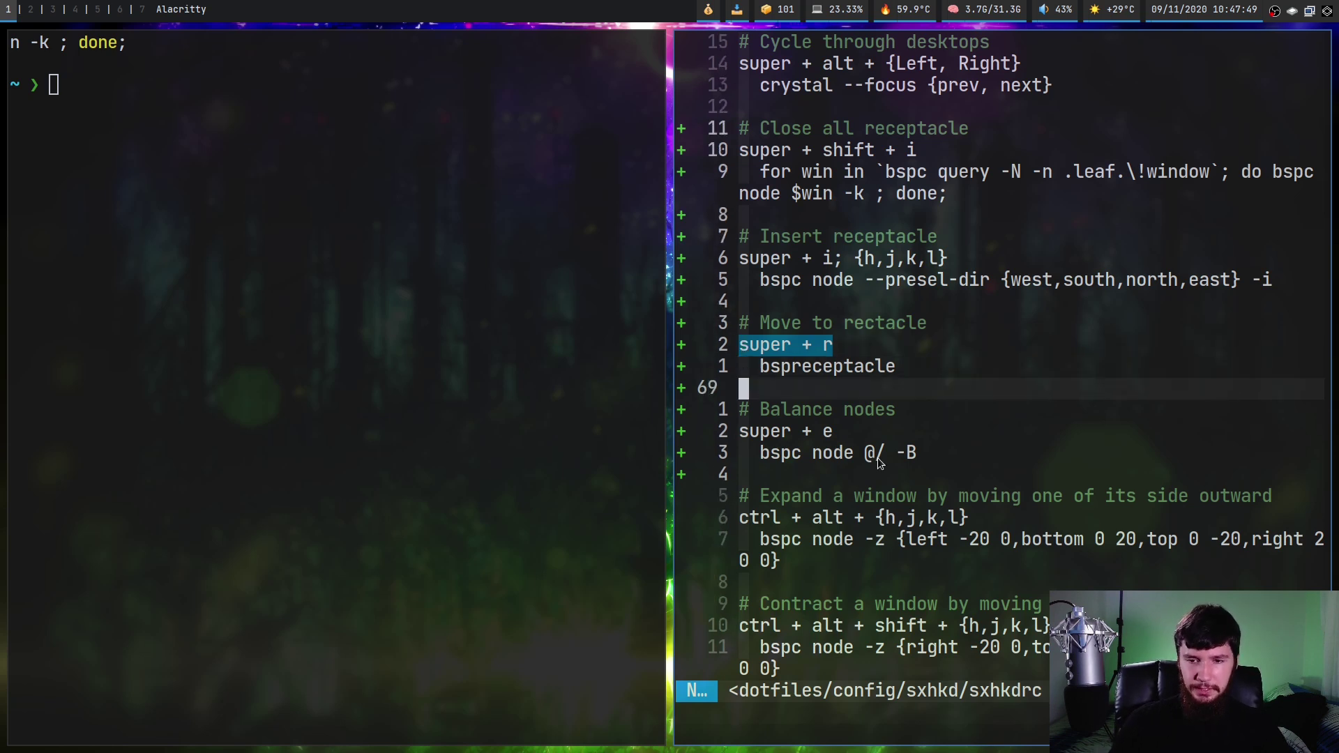
key("j")
key("j")
key("j")
key("k")
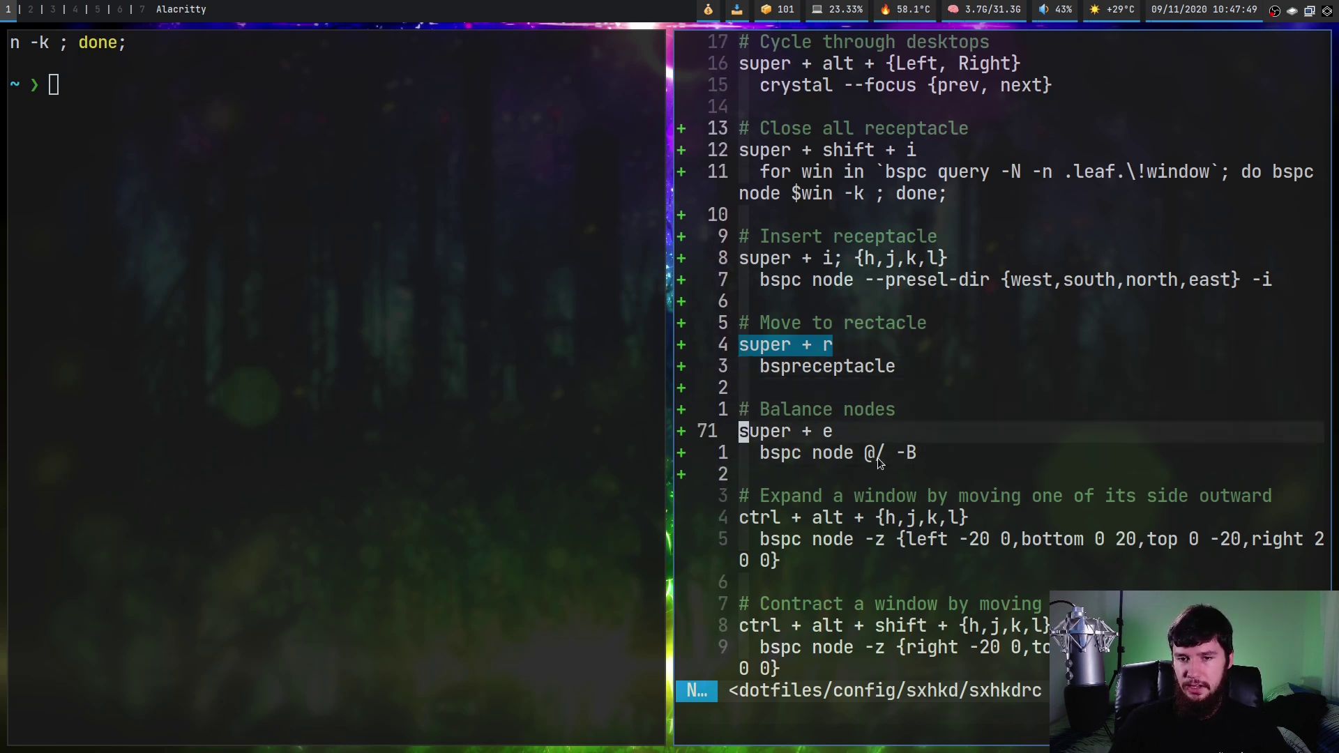
key("k")
Examine the "Insert receptacle" and "Close all receptacle" keybindings above the matched line
key("j")
key("j")
key("j")
key("j")
key("j")
key("k")
key("k")
key("k")
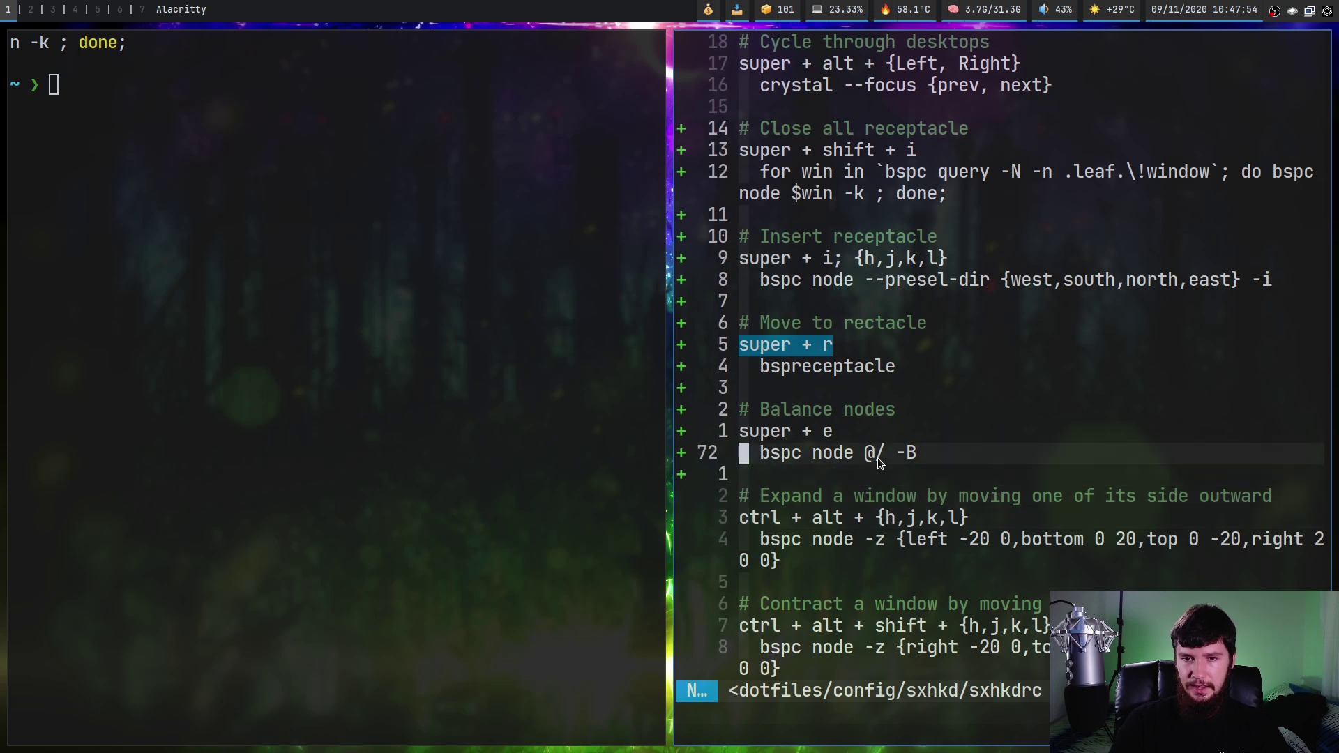
key("k")
key("k")
key("k")
key("k")
key("k")
key("k")
key("k")
key("k")
key("k")
key("k")
key("k")
key("j")
key("j")
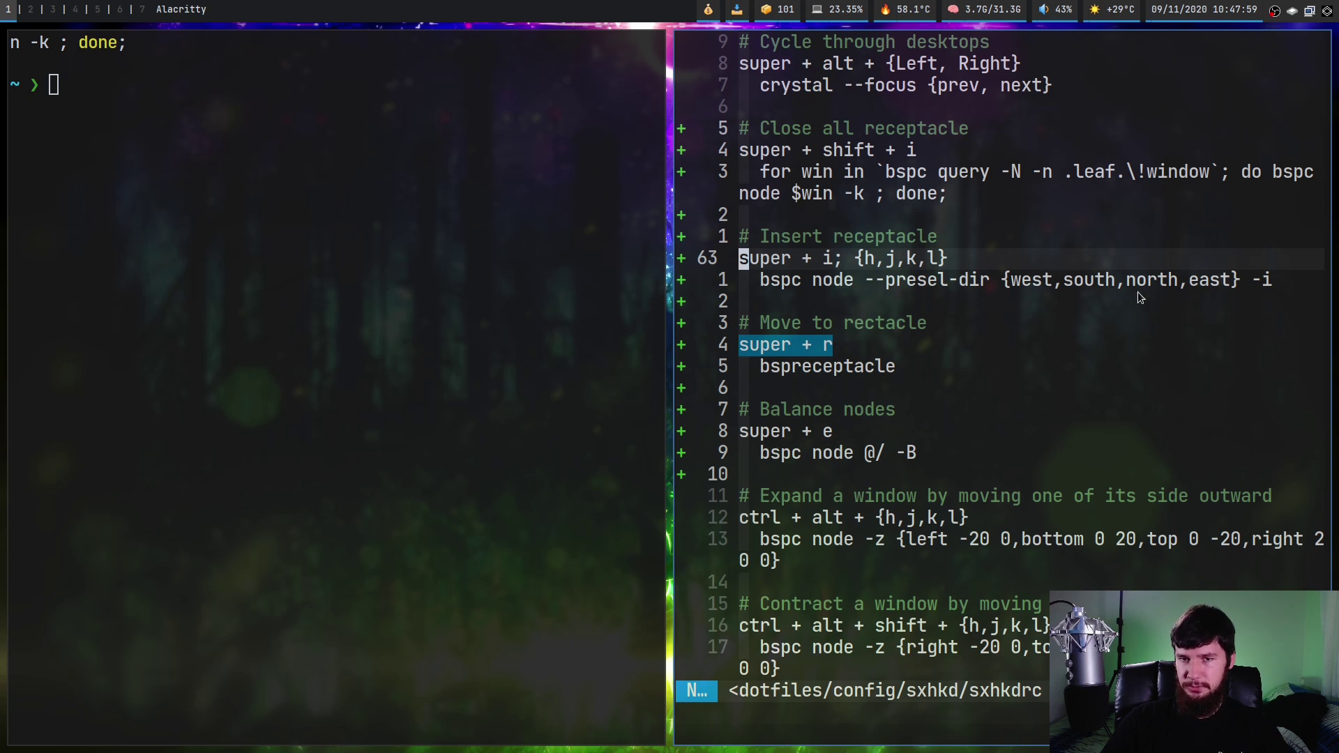
key("k")
key("k")
key("k")
key("k")
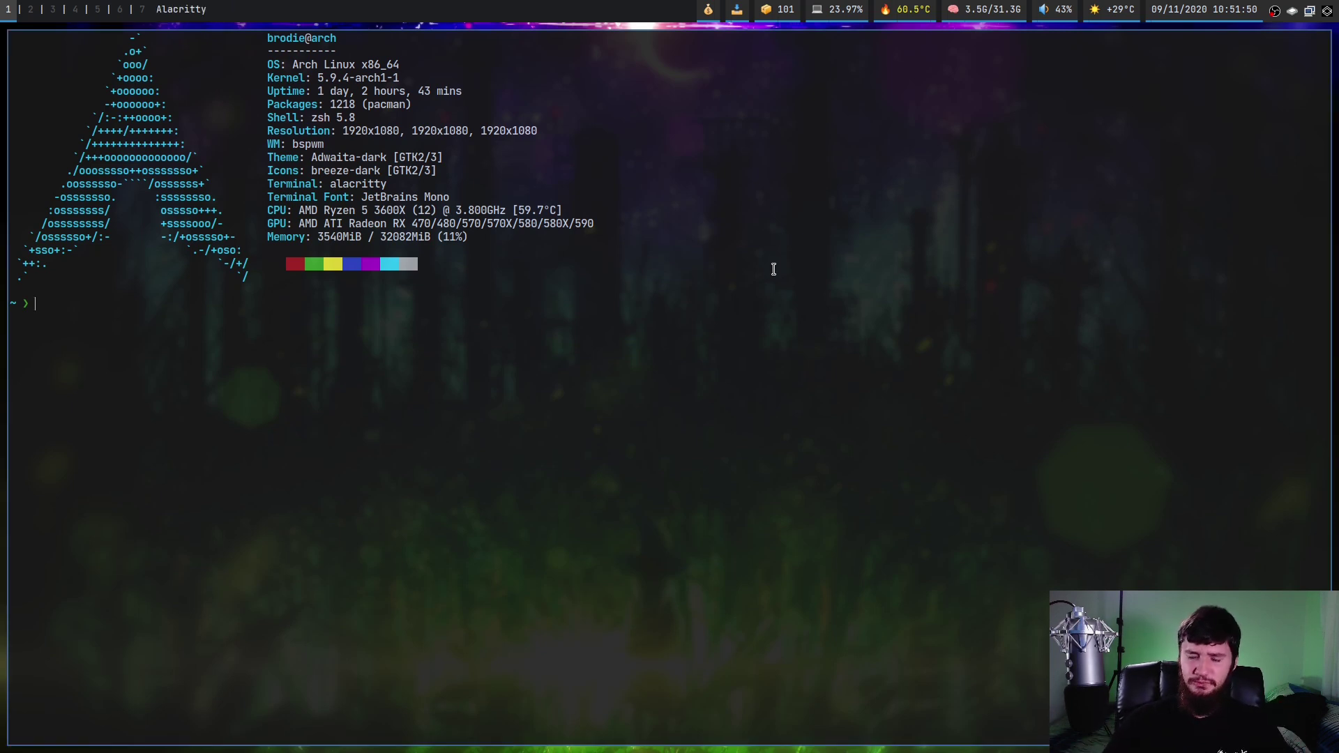
Open three more terminals beside the existing one, and close the two newest
key("super+Return")
key("super+Return")
key("super+Return")
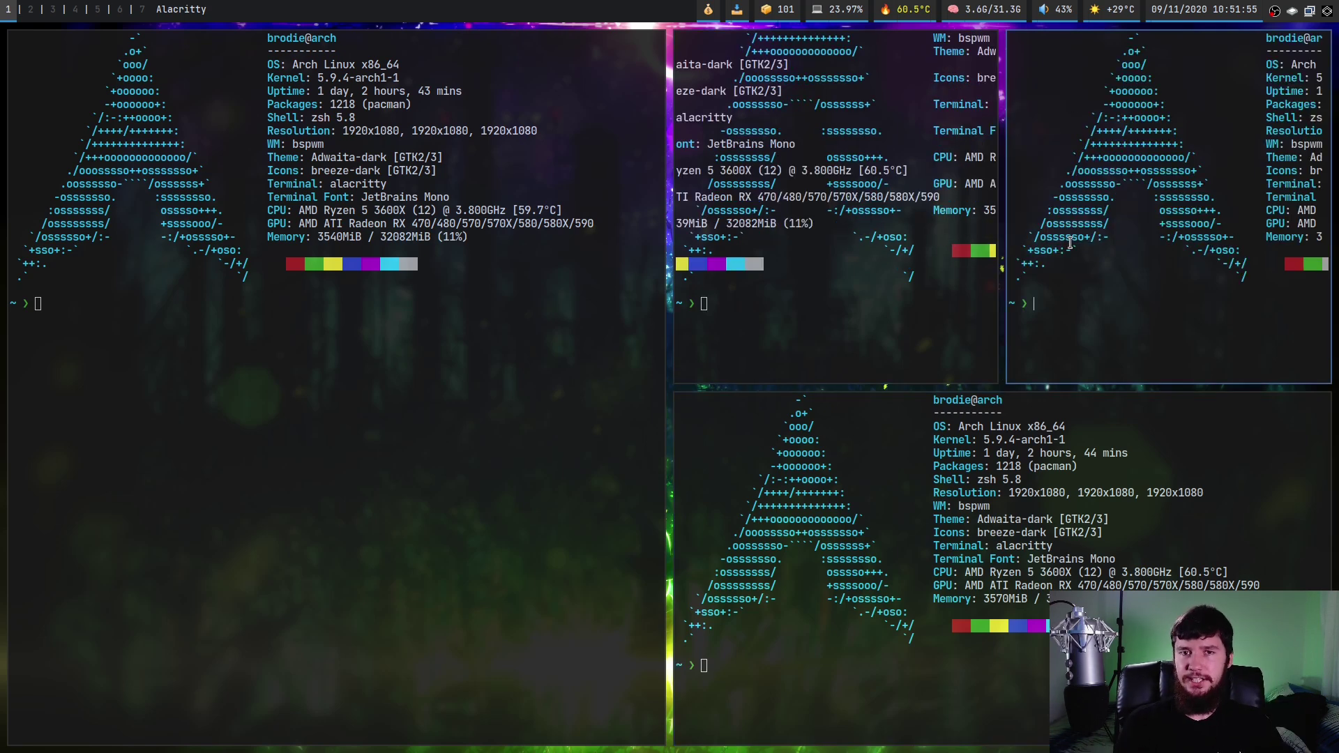
key("super+w")
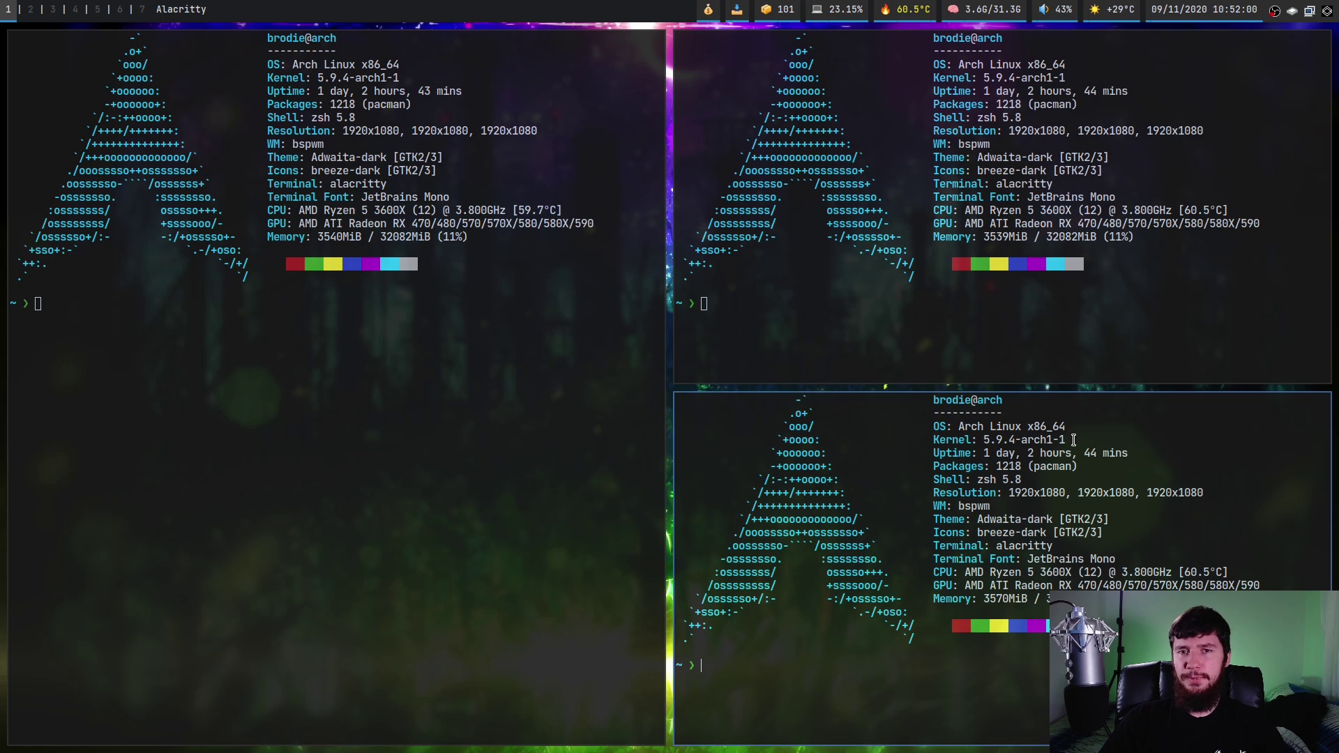
key("super+w")
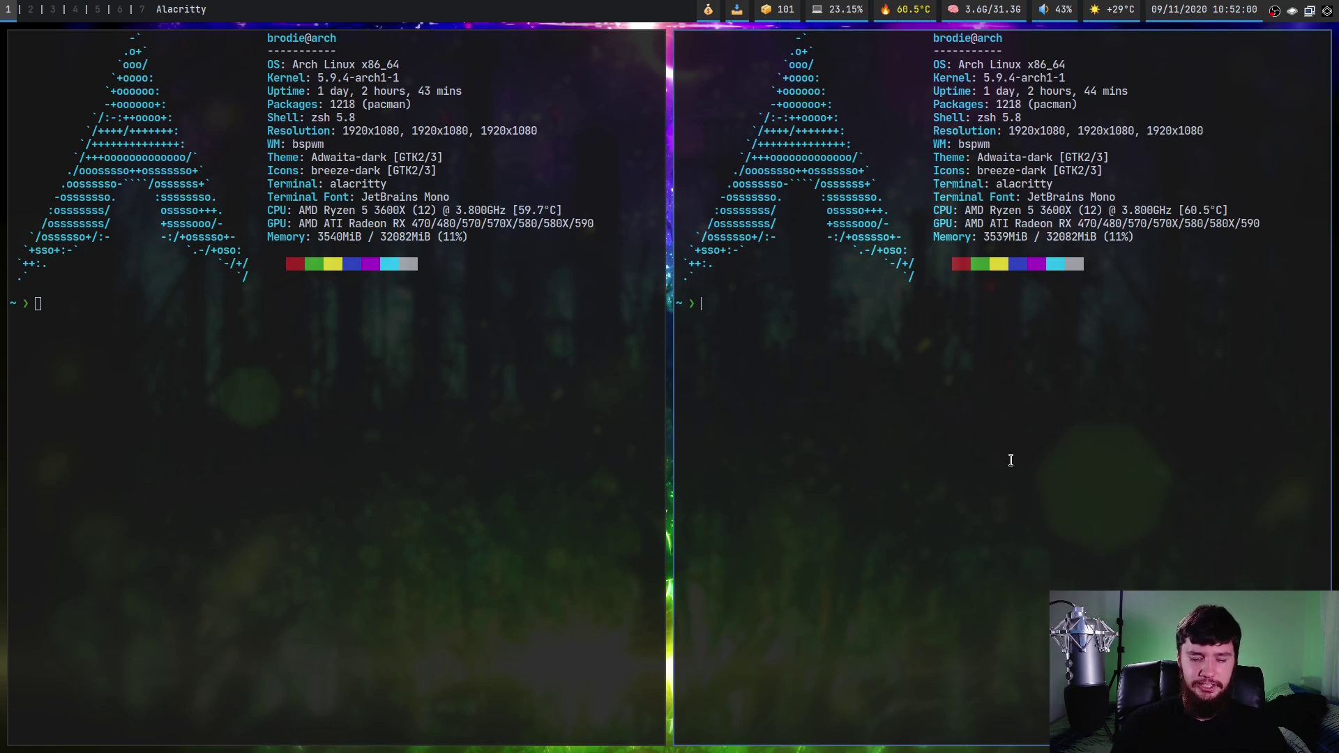
Insert a receptacle between the two terminals, and move a new ranger window into it
key("super+i")
key("super+r")
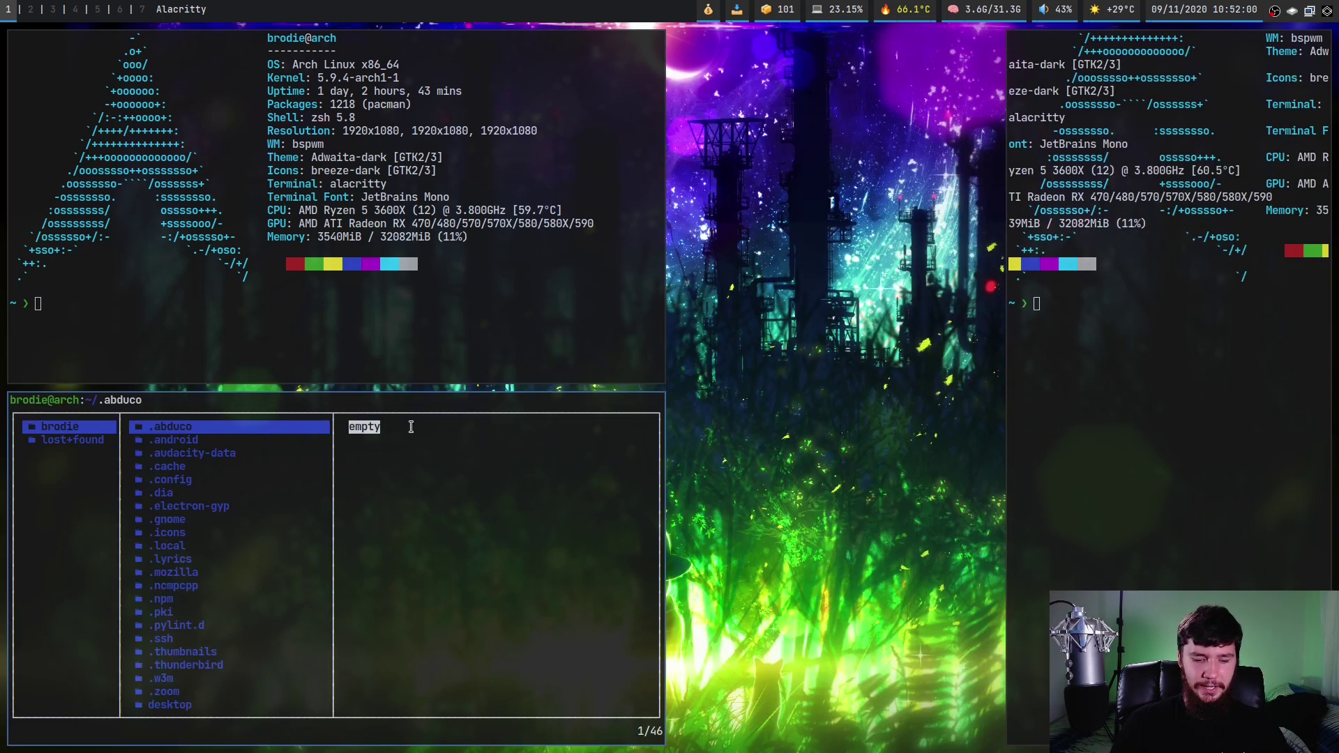
key("super+shift+i")
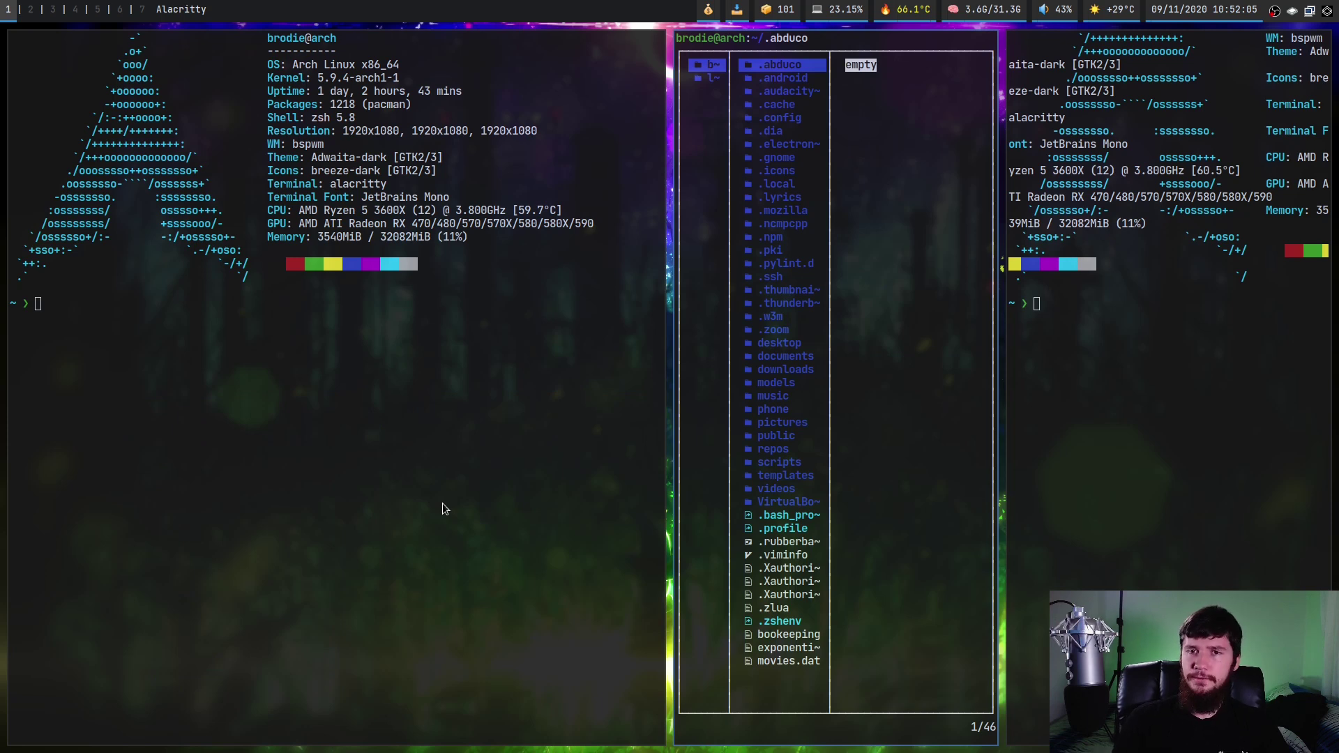
Balance the two terminals and the ranger window to equal widths
key("super+b")
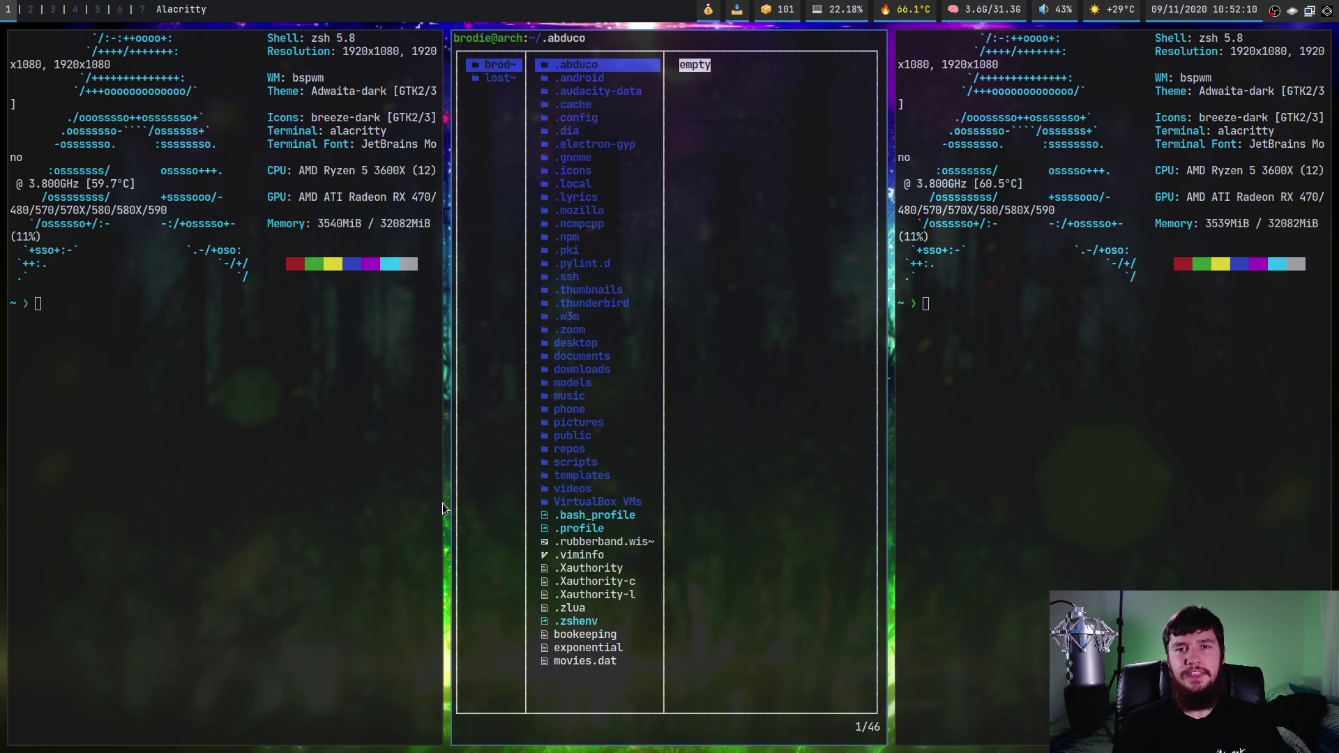
key("Insert")
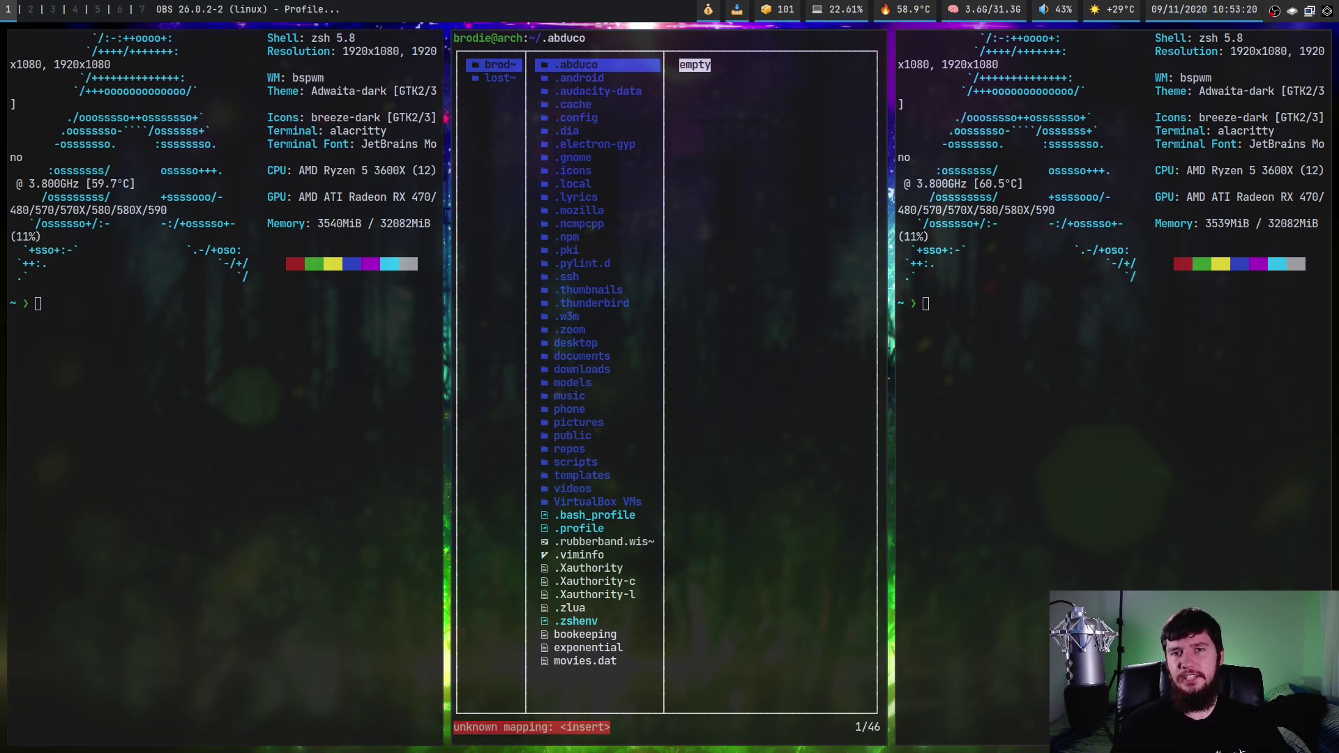